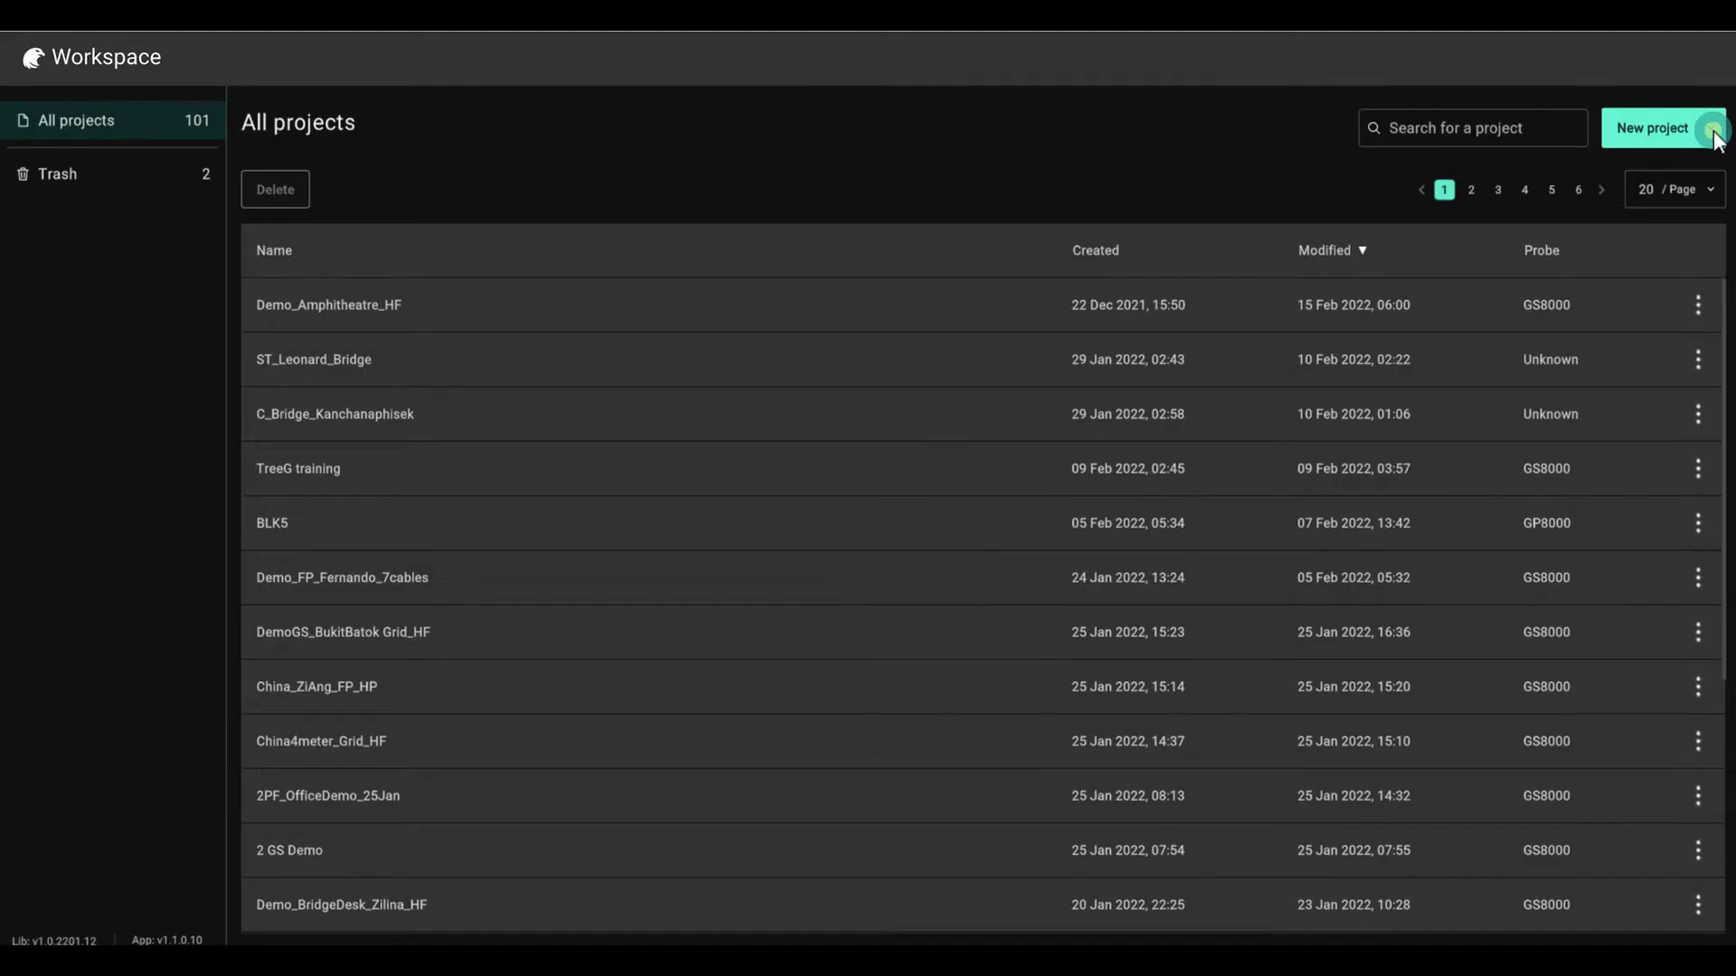
- Start a new project from Workspace data using the New project dropdown
left_click(1709, 129)
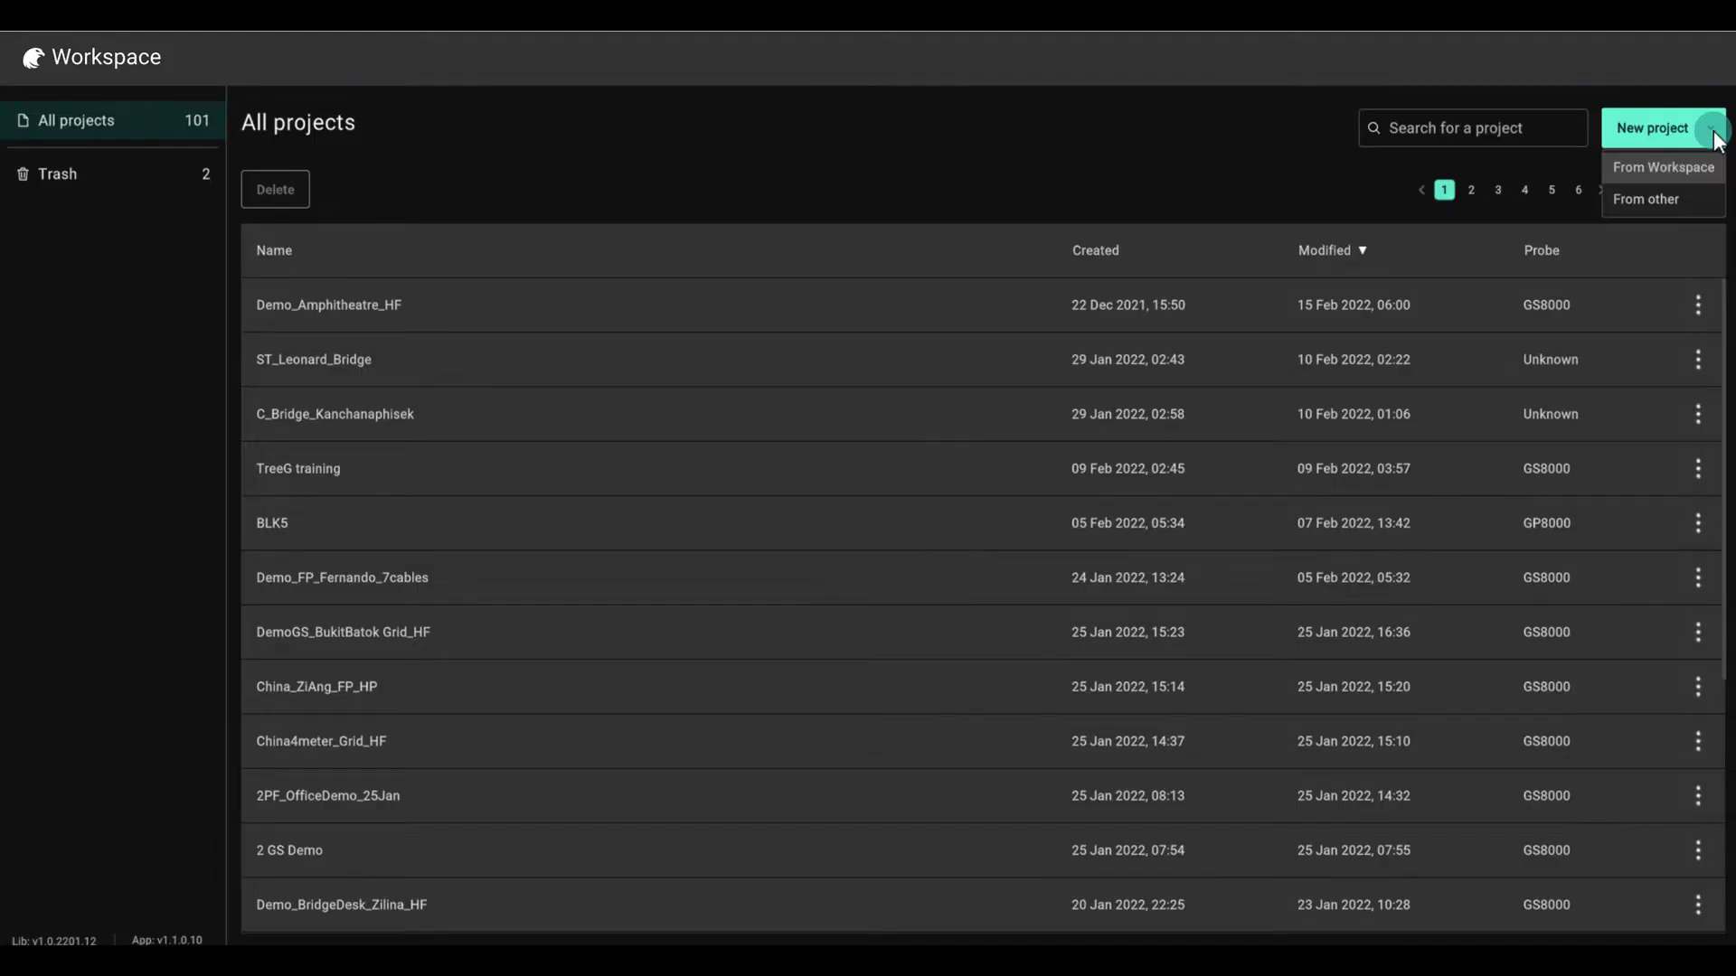
left_click(1680, 176)
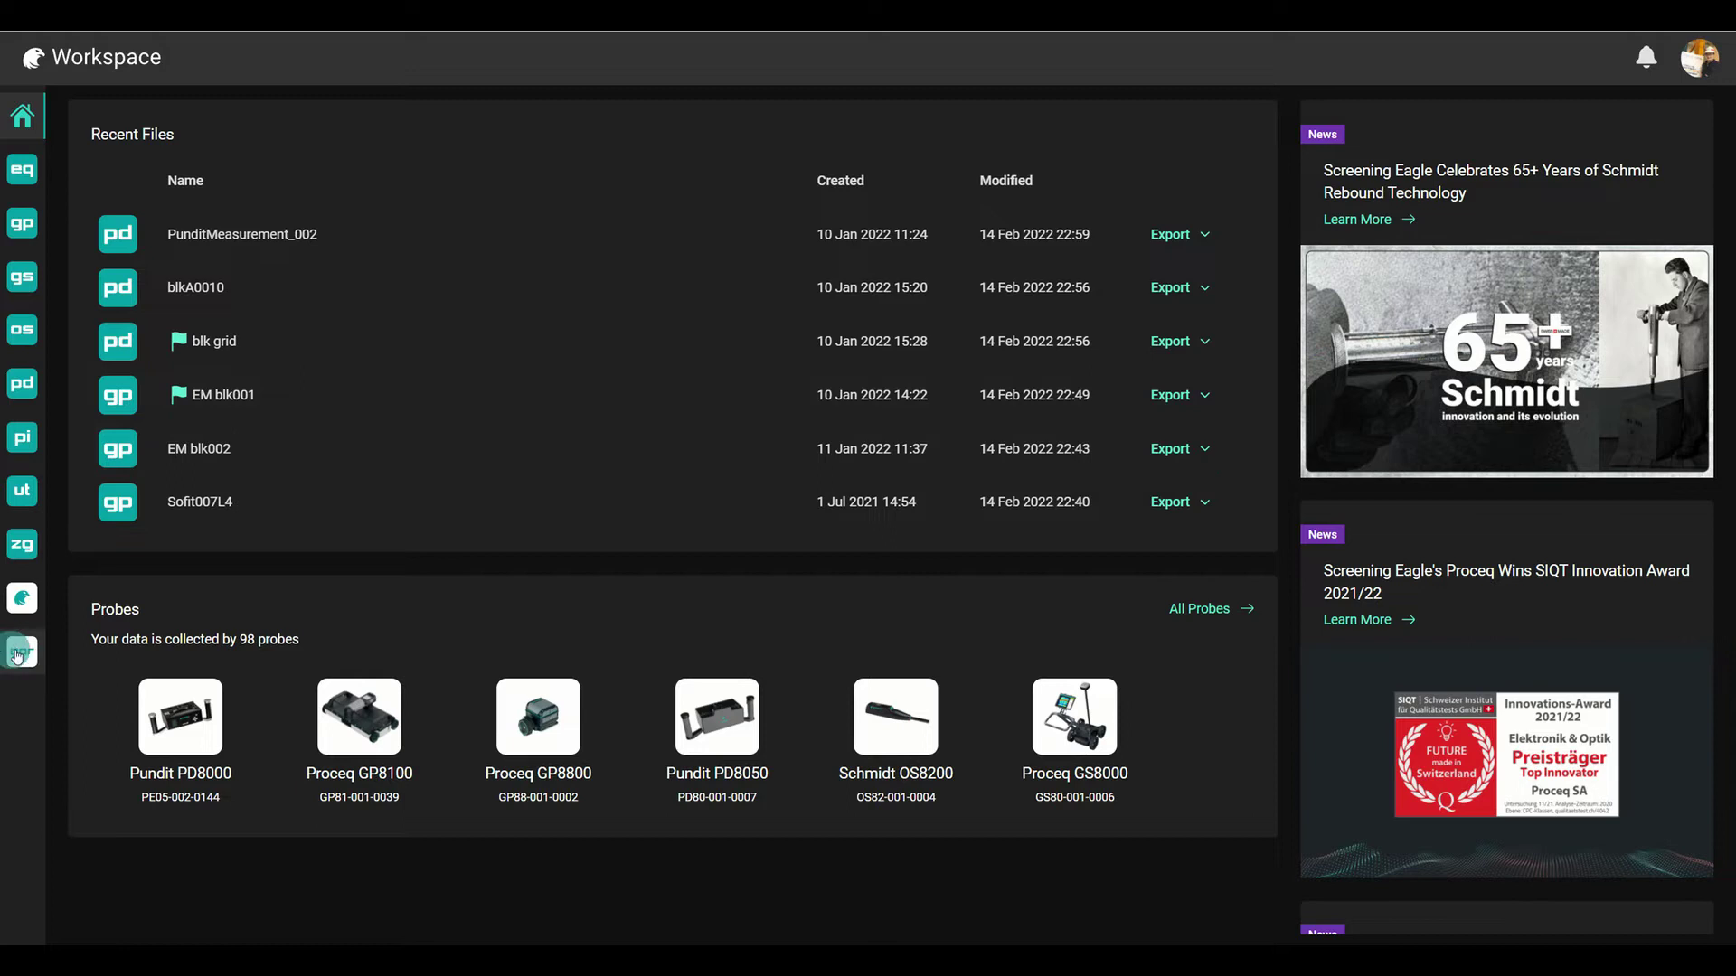
- Filter the data list to GS8000 free-path scans and search for 'amp'
left_click(21, 655)
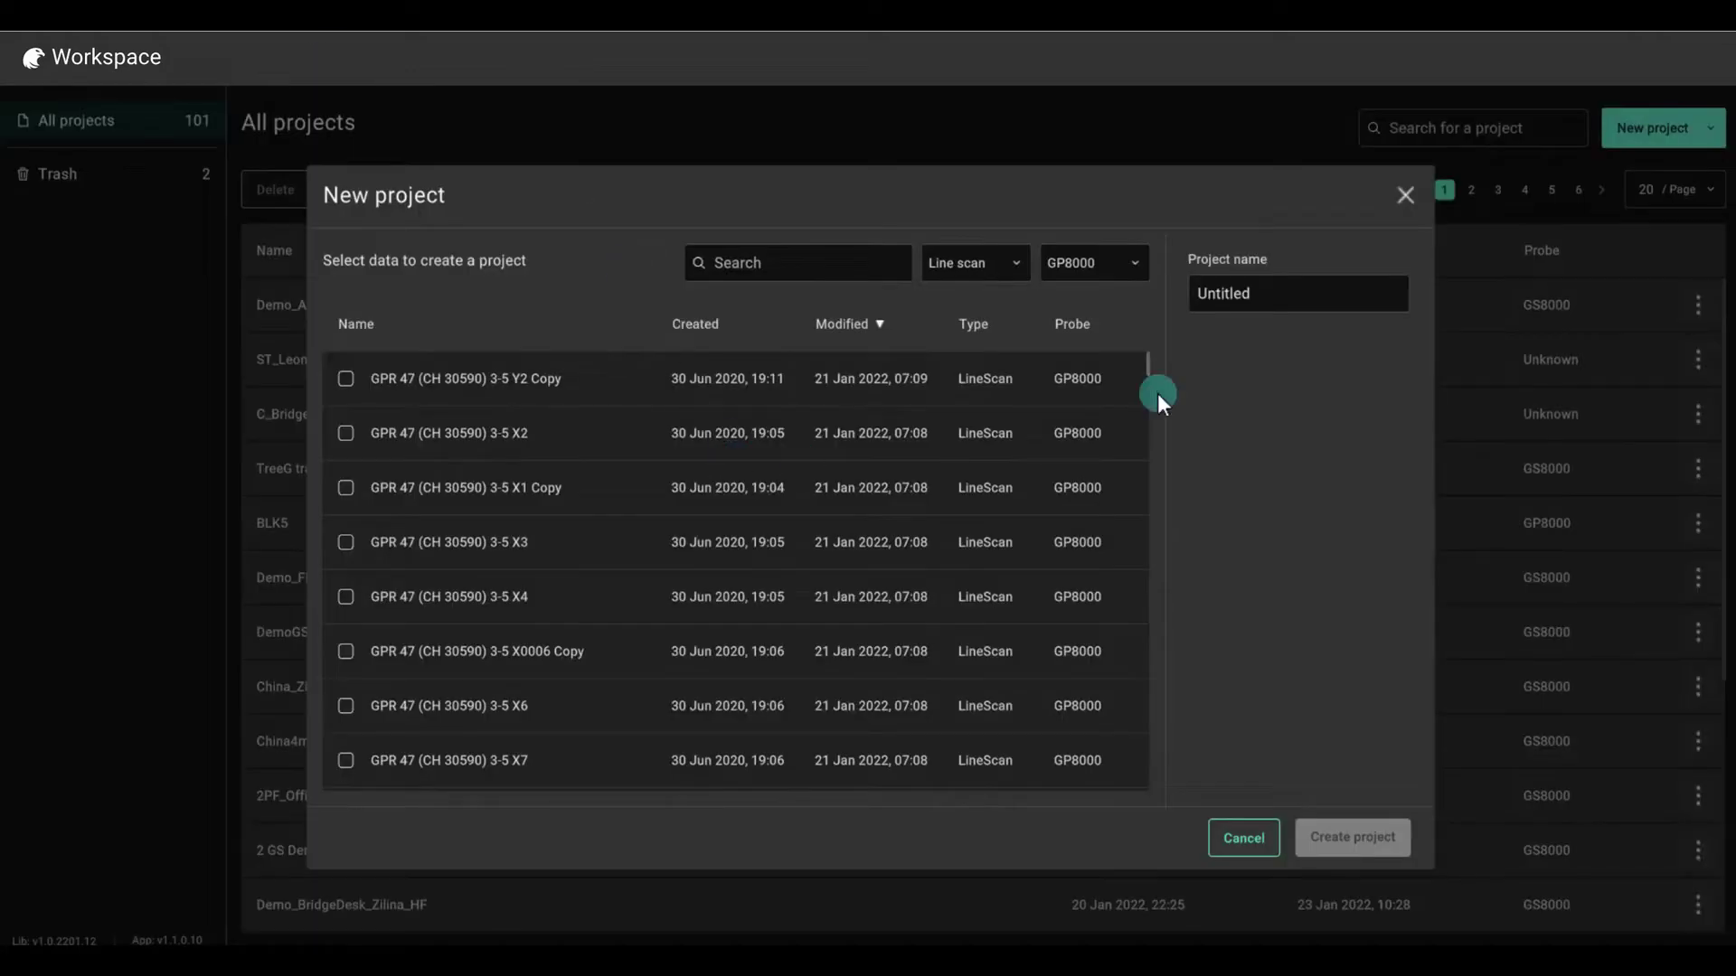
left_click(1133, 265)
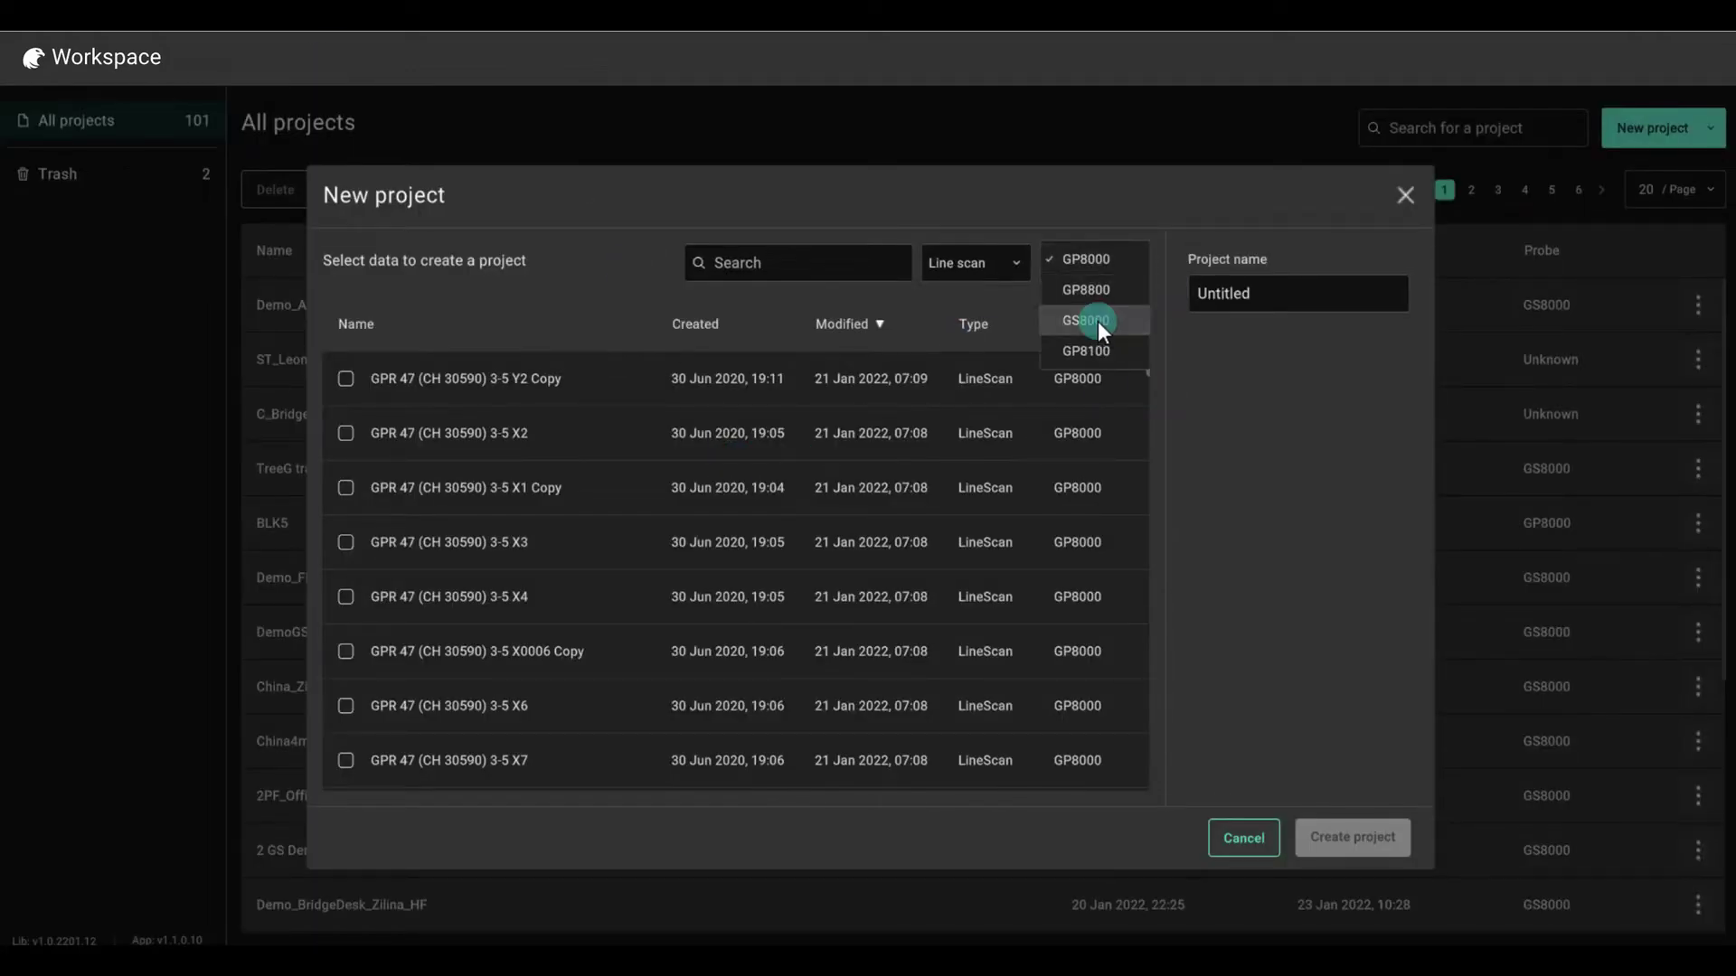
left_click(1098, 321)
left_click(1010, 272)
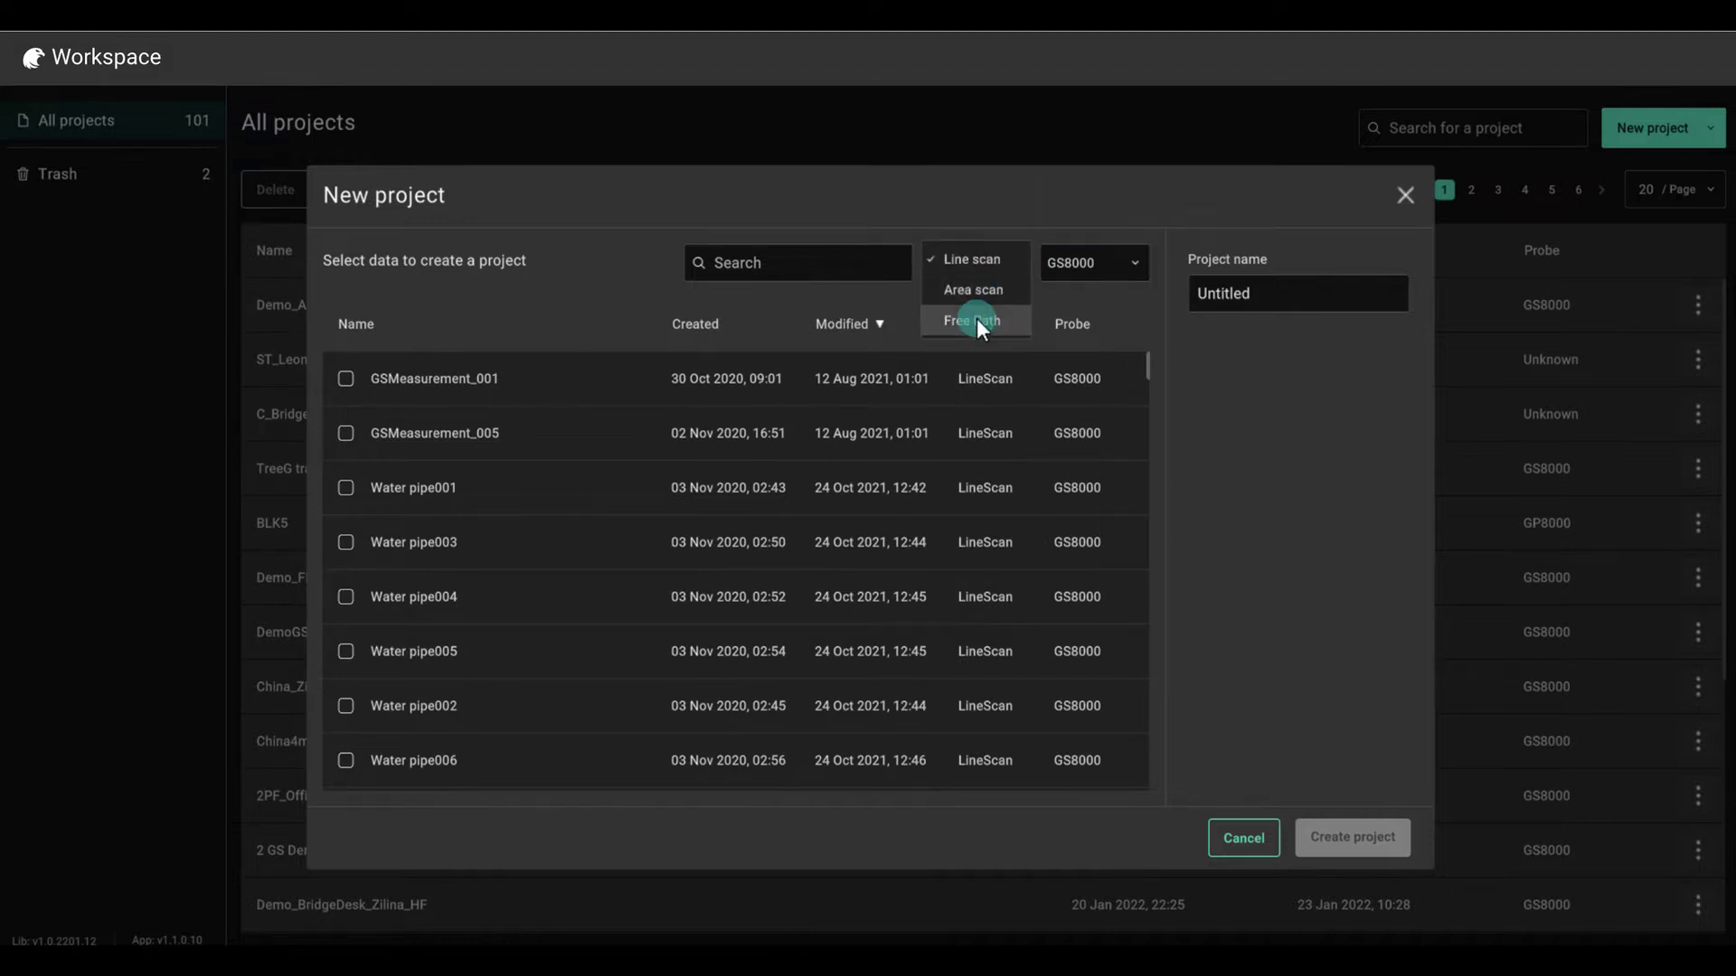
left_click(976, 319)
left_click(742, 267)
type("a")
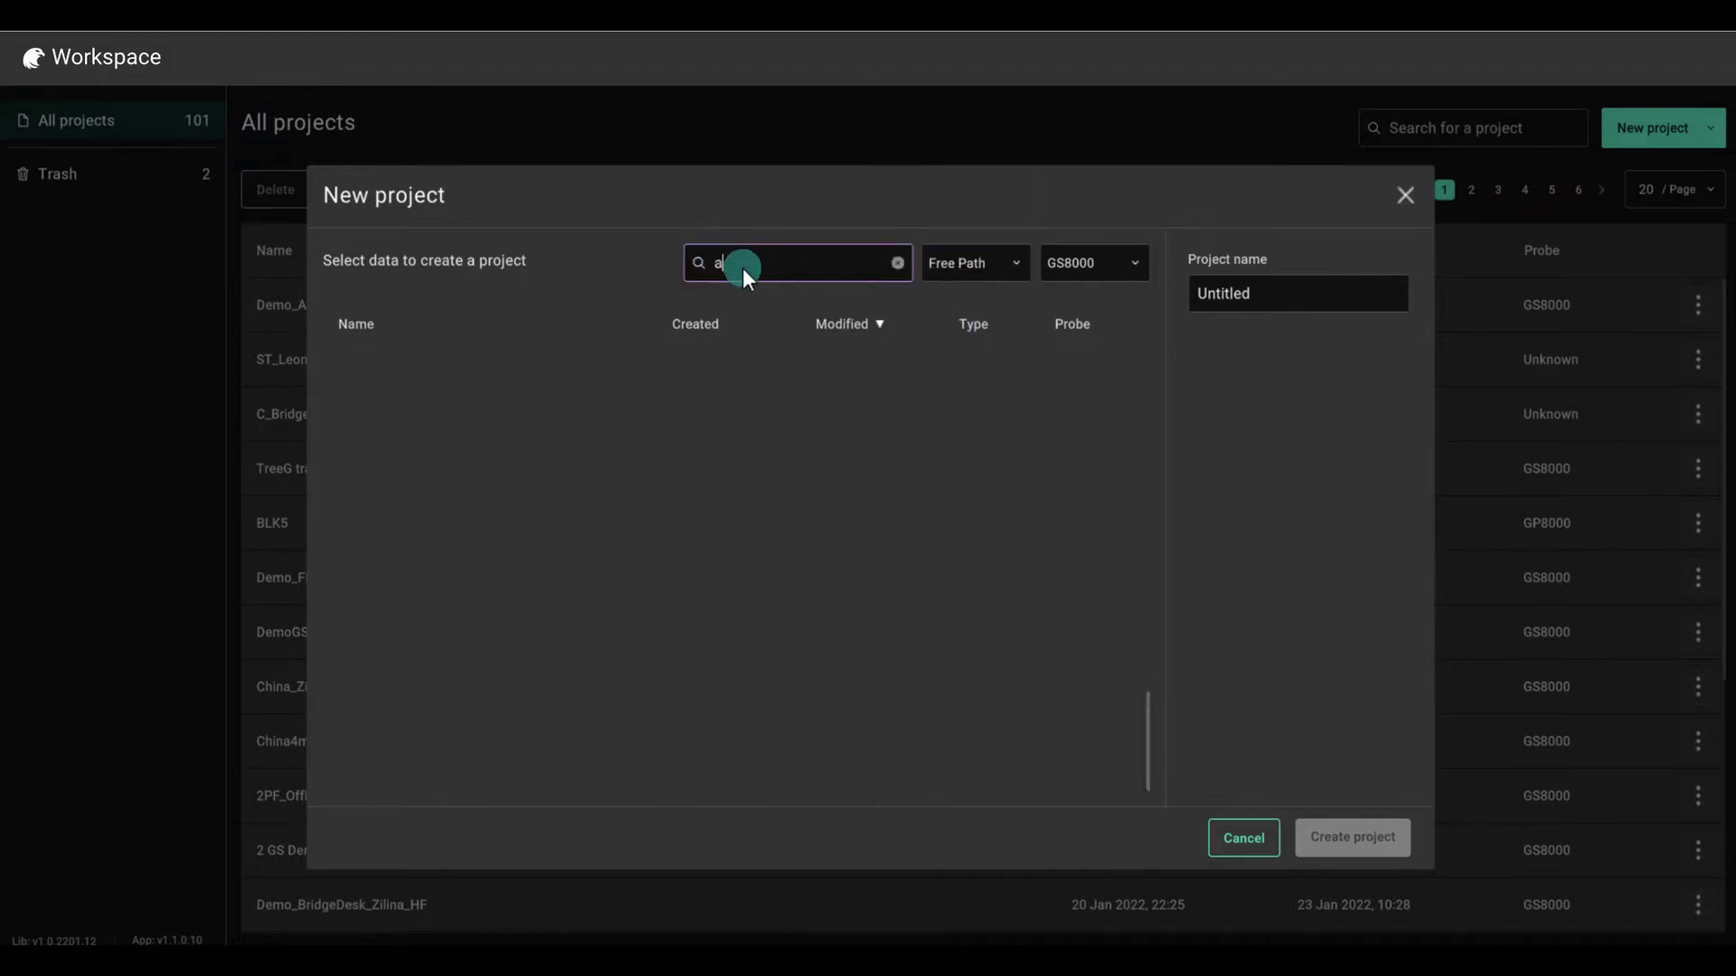
type("mp")
- Name the project Demo, select the first Amphitheatre scan, and create it
left_click(1256, 293)
type("Demo")
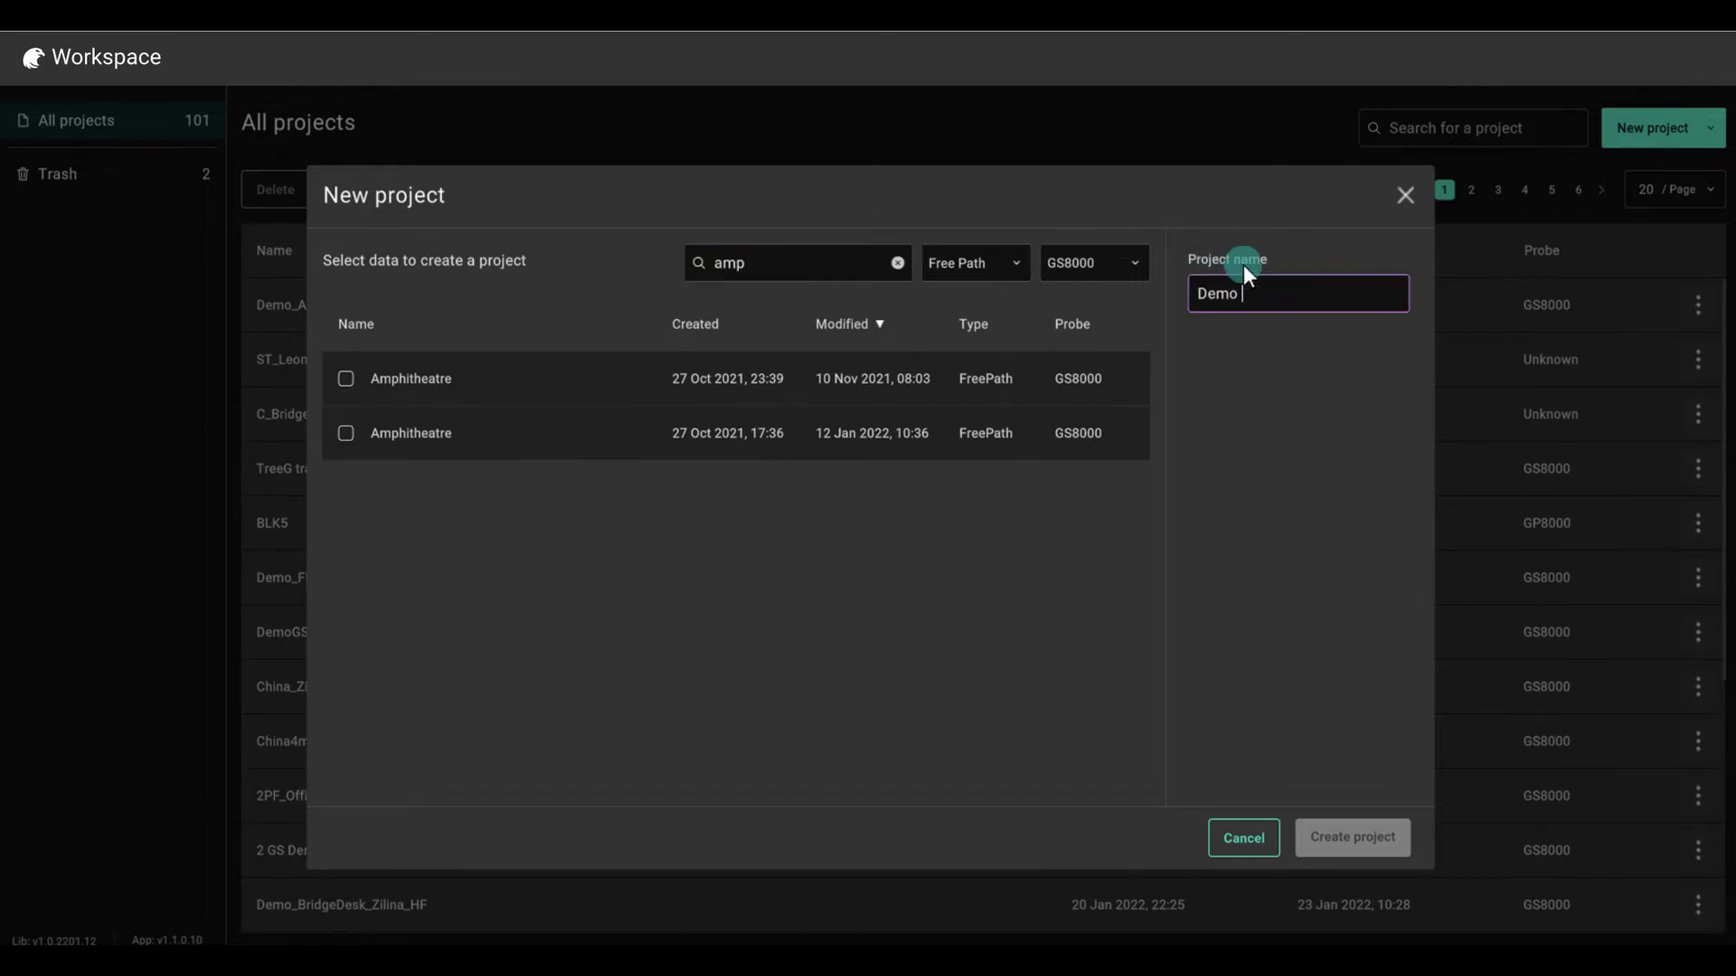
left_click(345, 381)
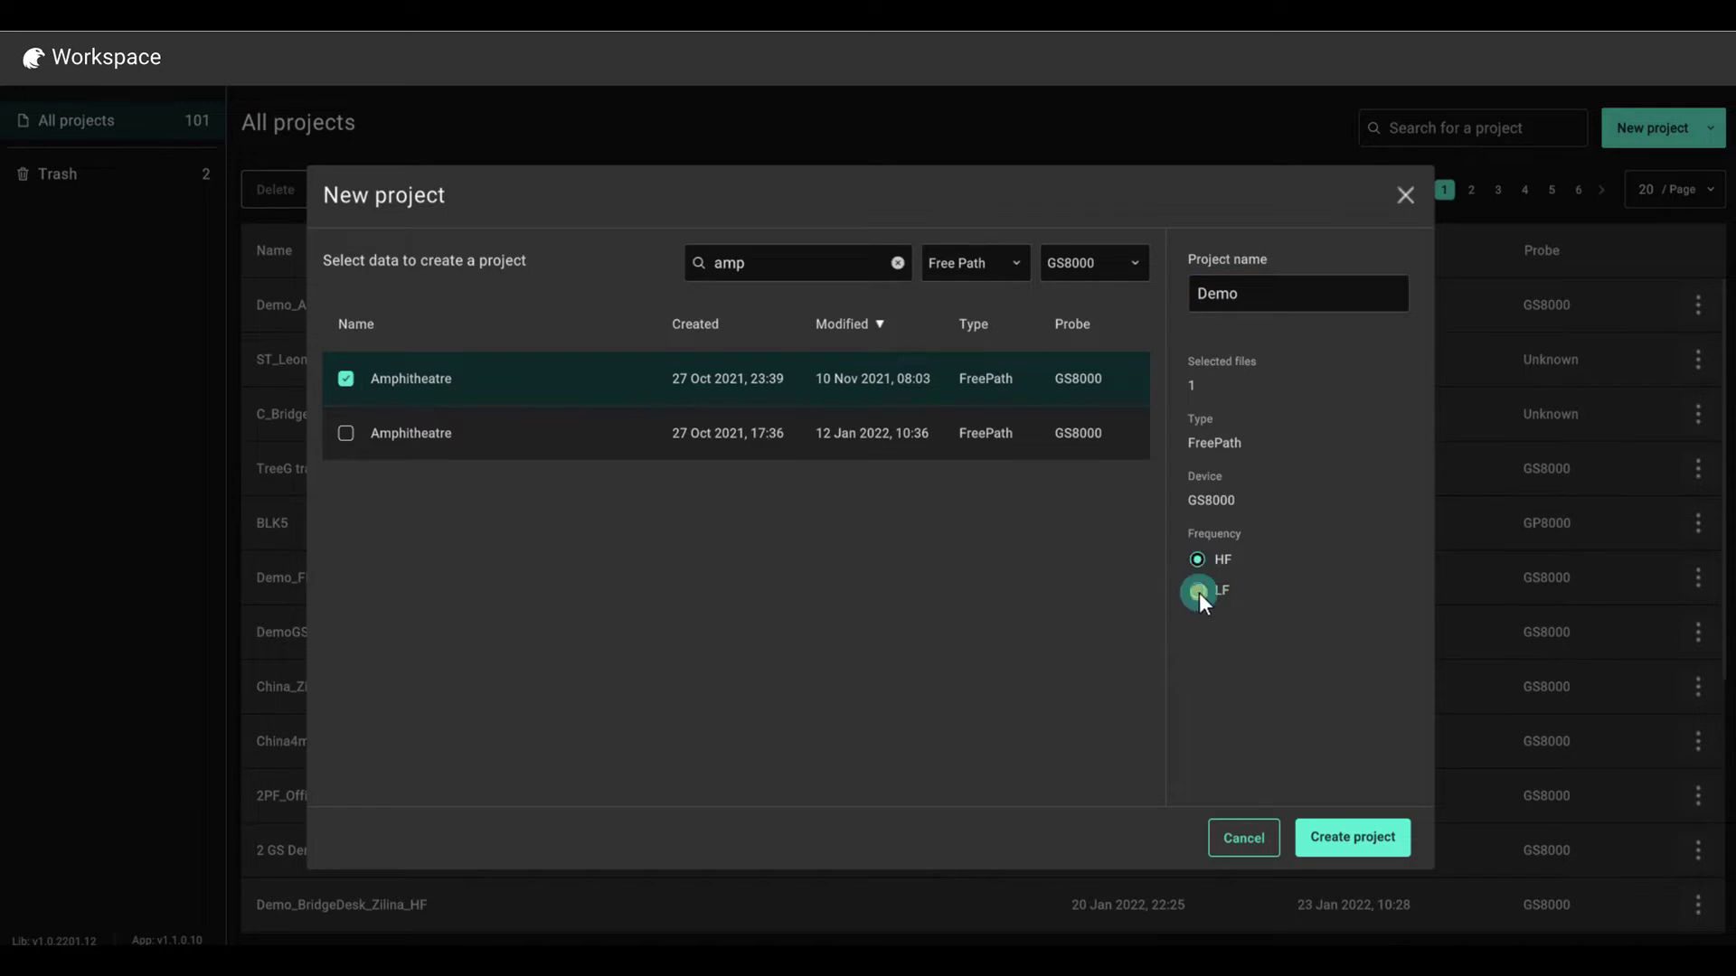
left_click(1366, 839)
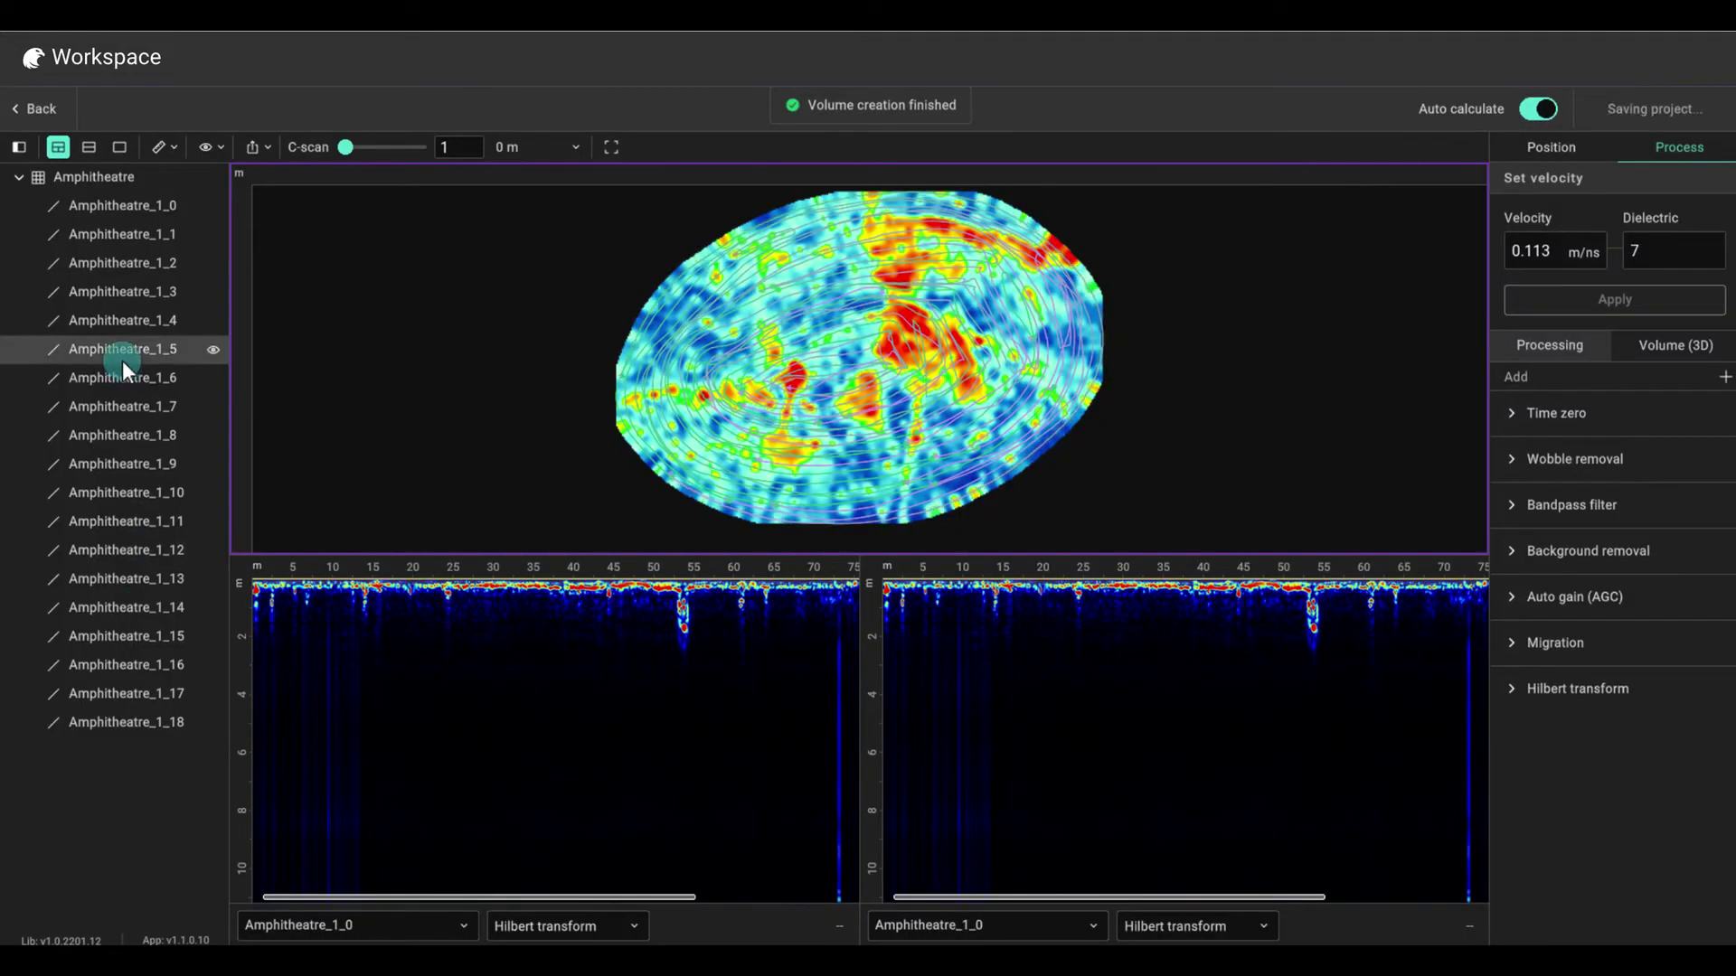
- Select lines Amphitheatre_1_0 and 1_17 and the whole grid, using a single full-width radargram layout
left_click(122, 209)
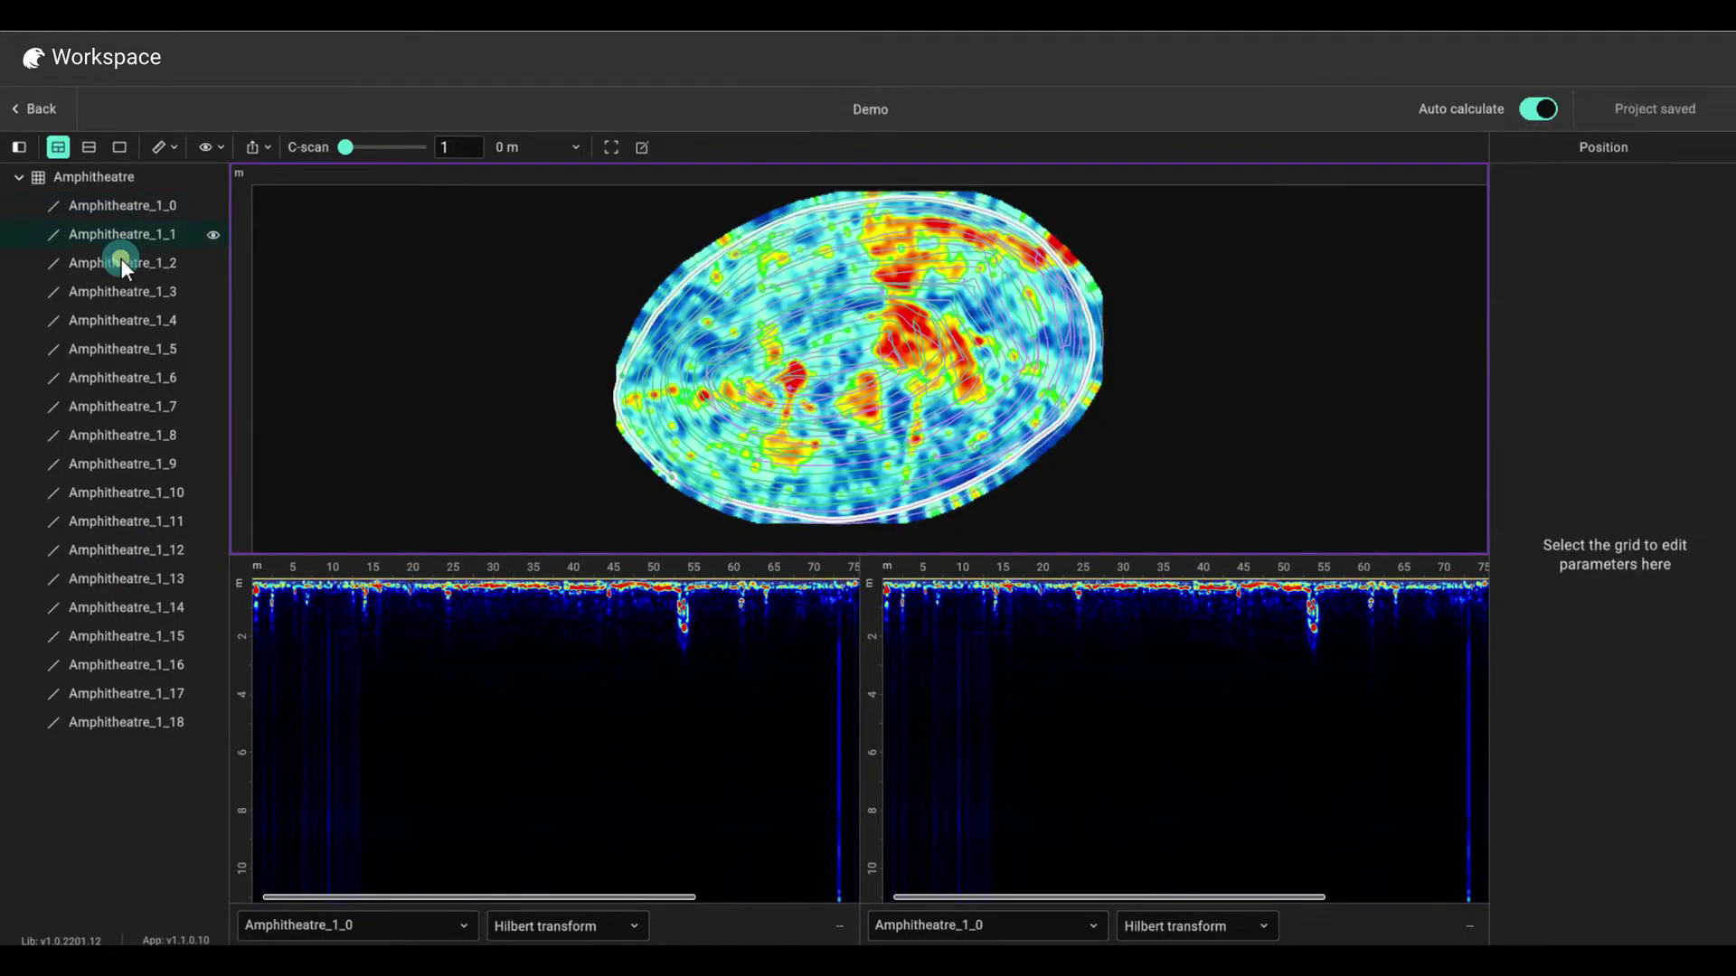
left_click(116, 693)
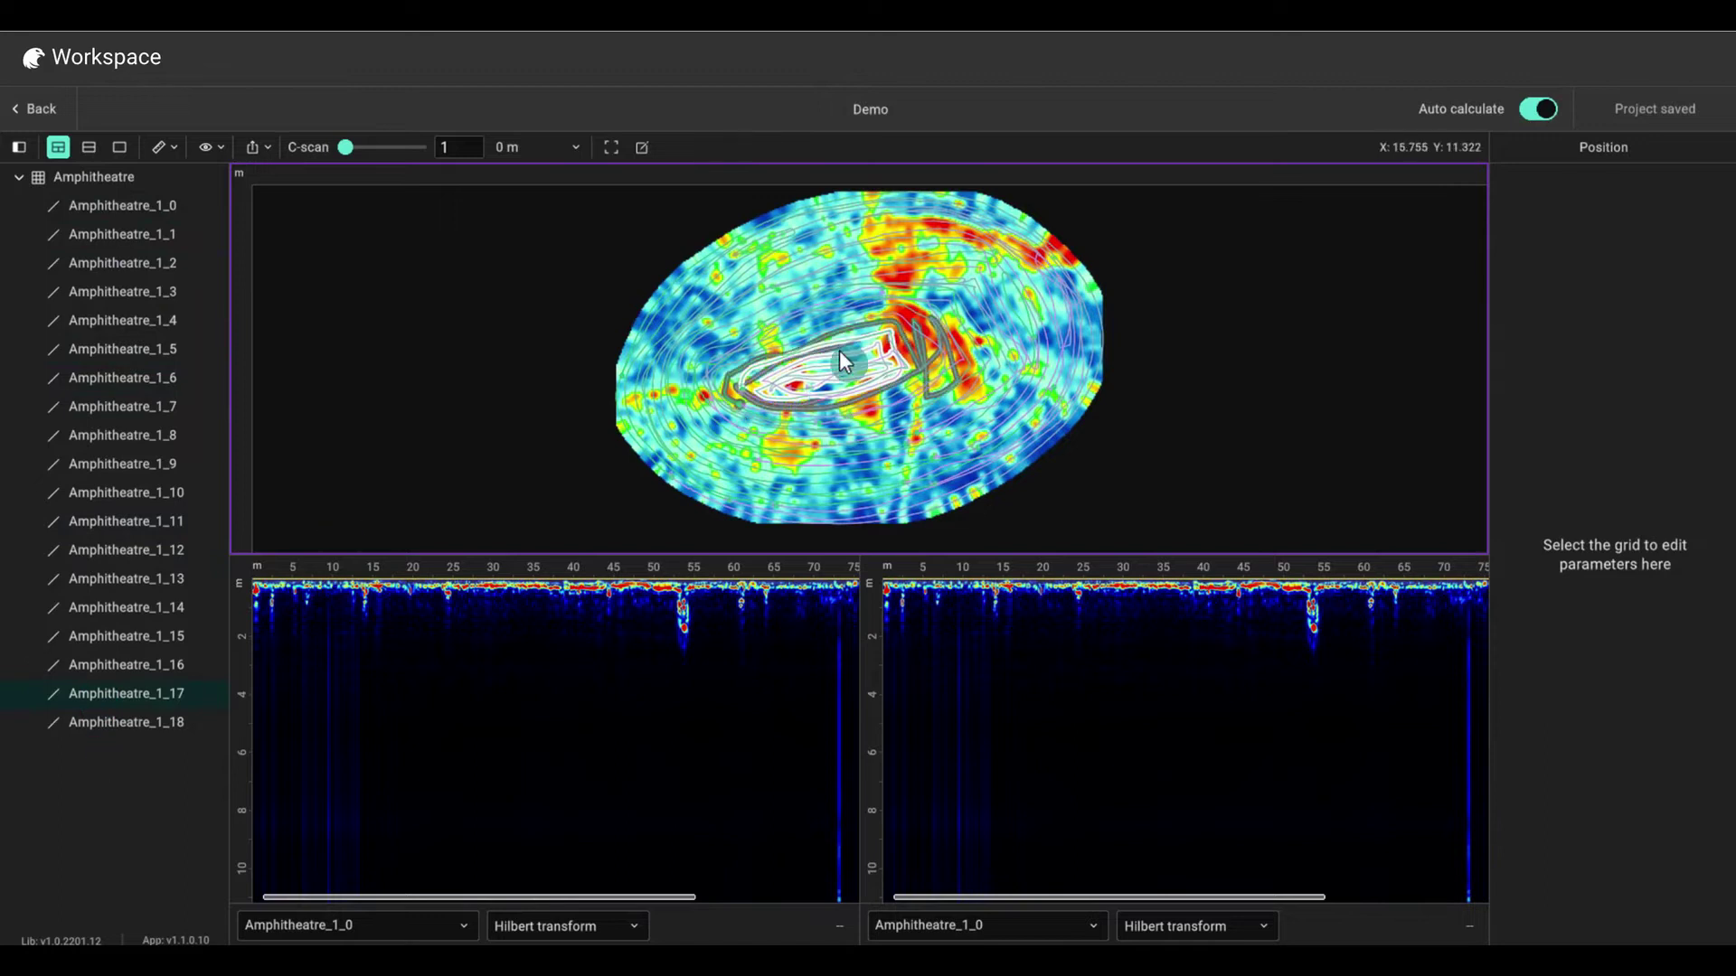
left_click(81, 164)
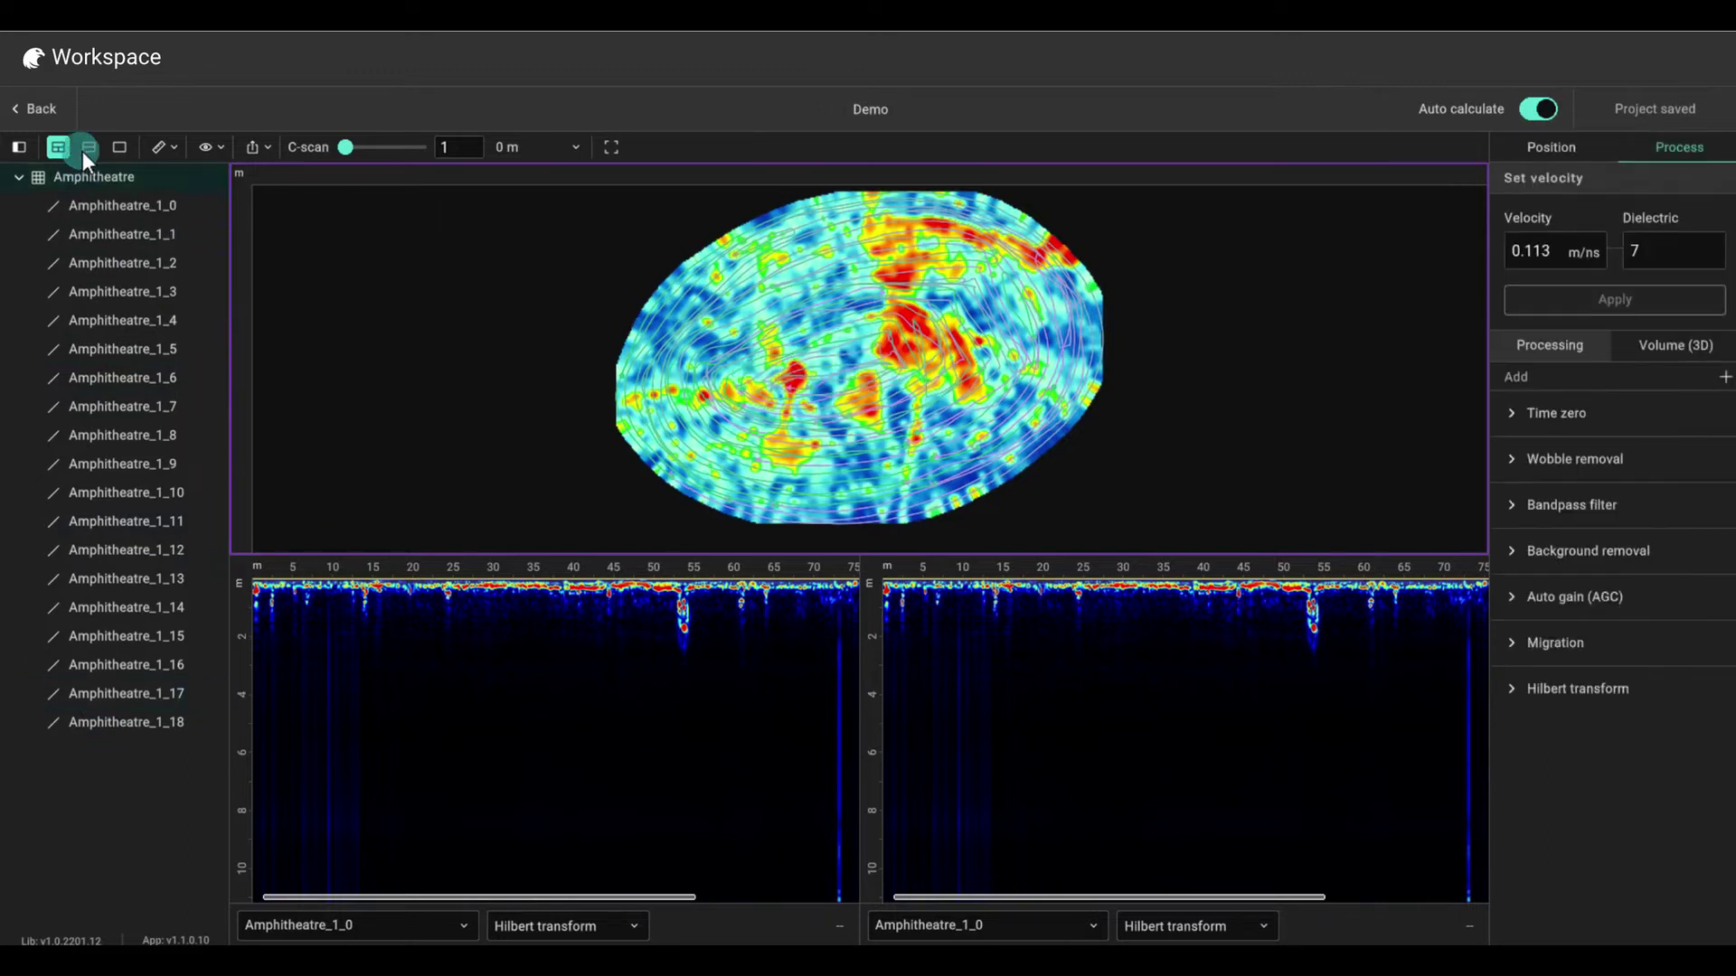
left_click(83, 145)
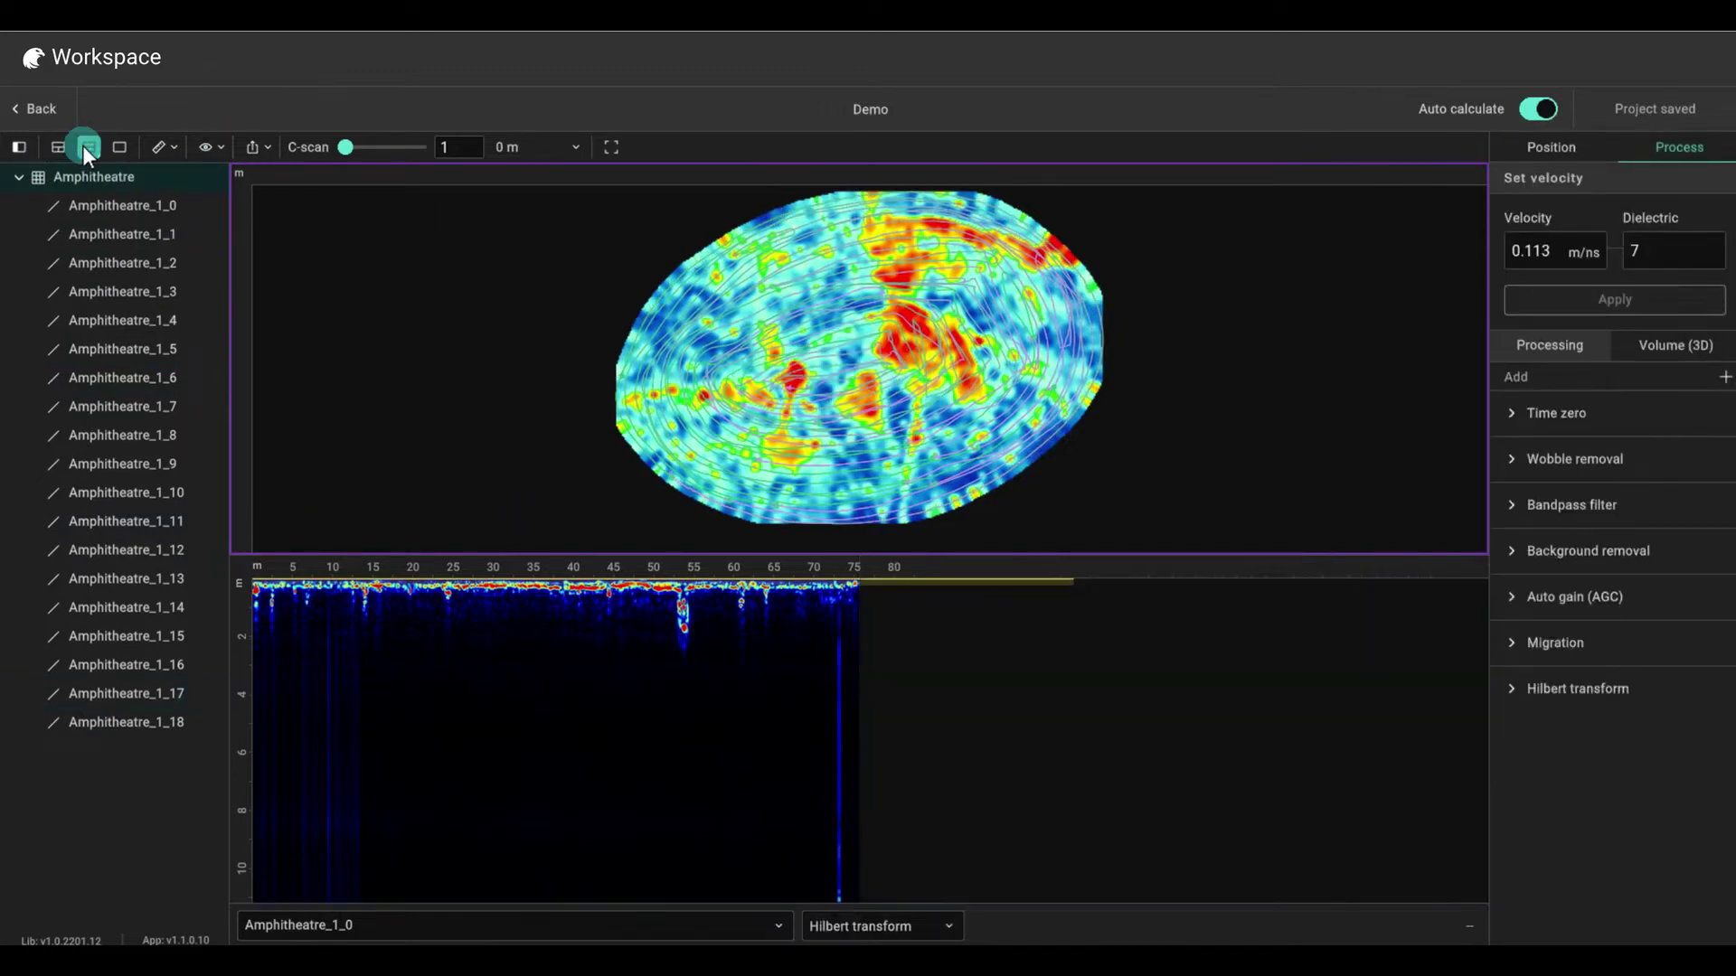
- Display the Auto gain (AGC) result and expand the Time zero settings
left_click(870, 934)
left_click(891, 866)
left_click(901, 934)
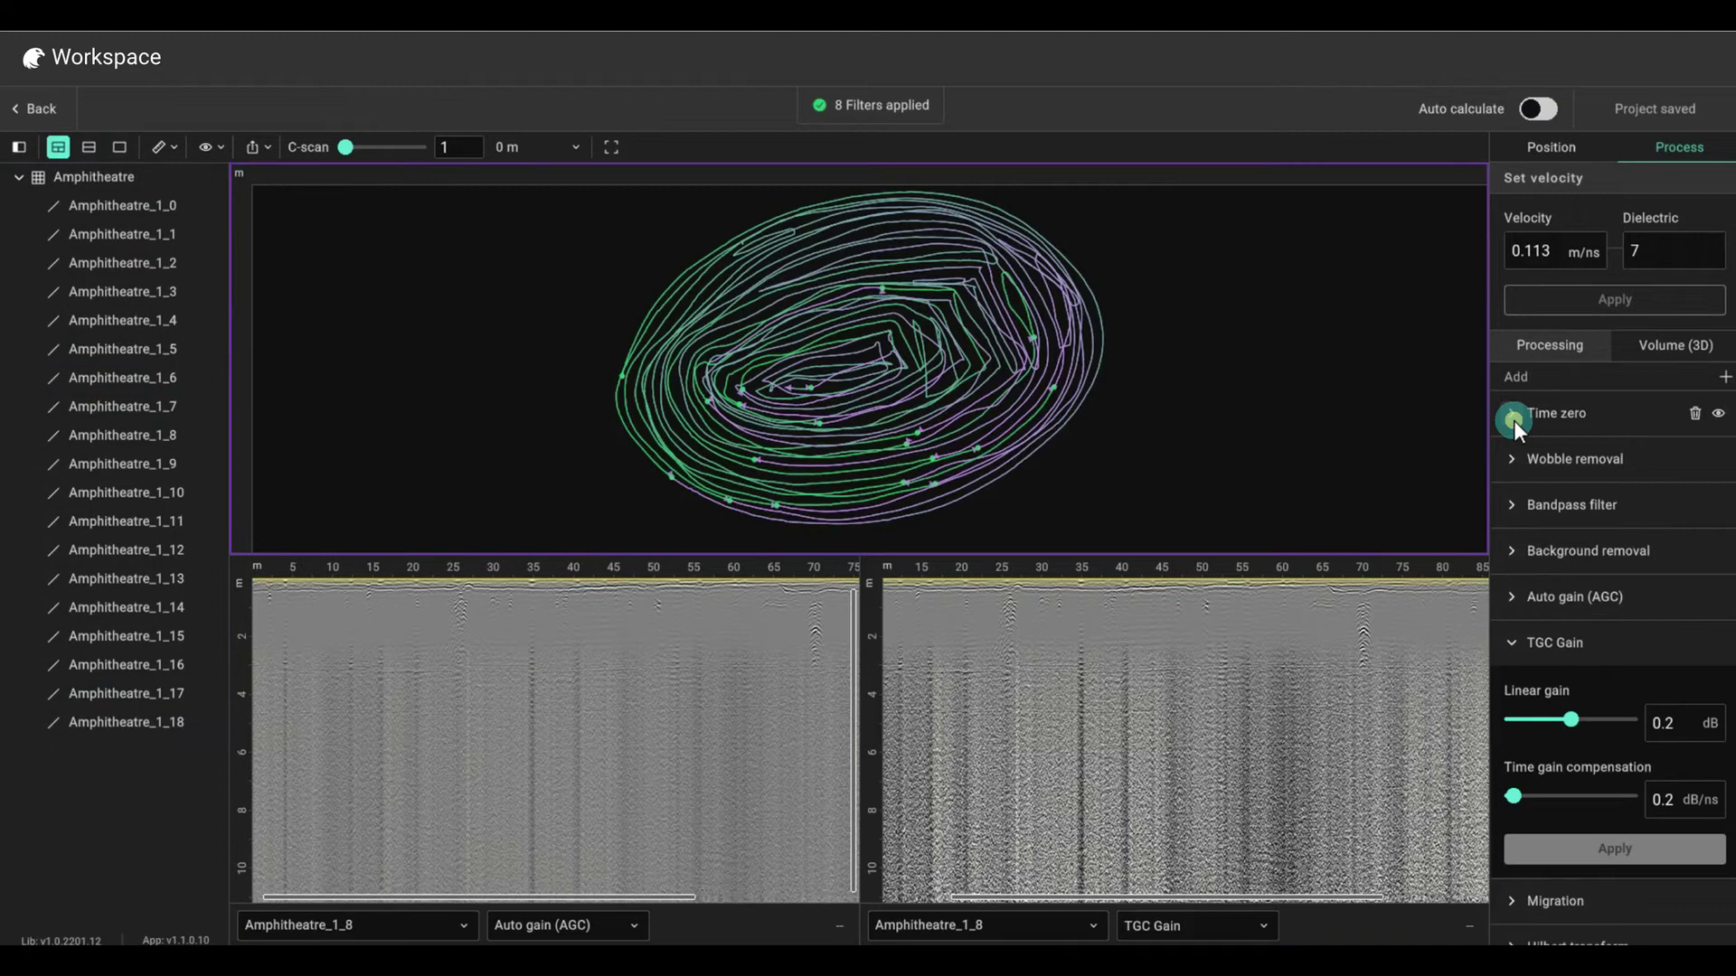
left_click(1514, 420)
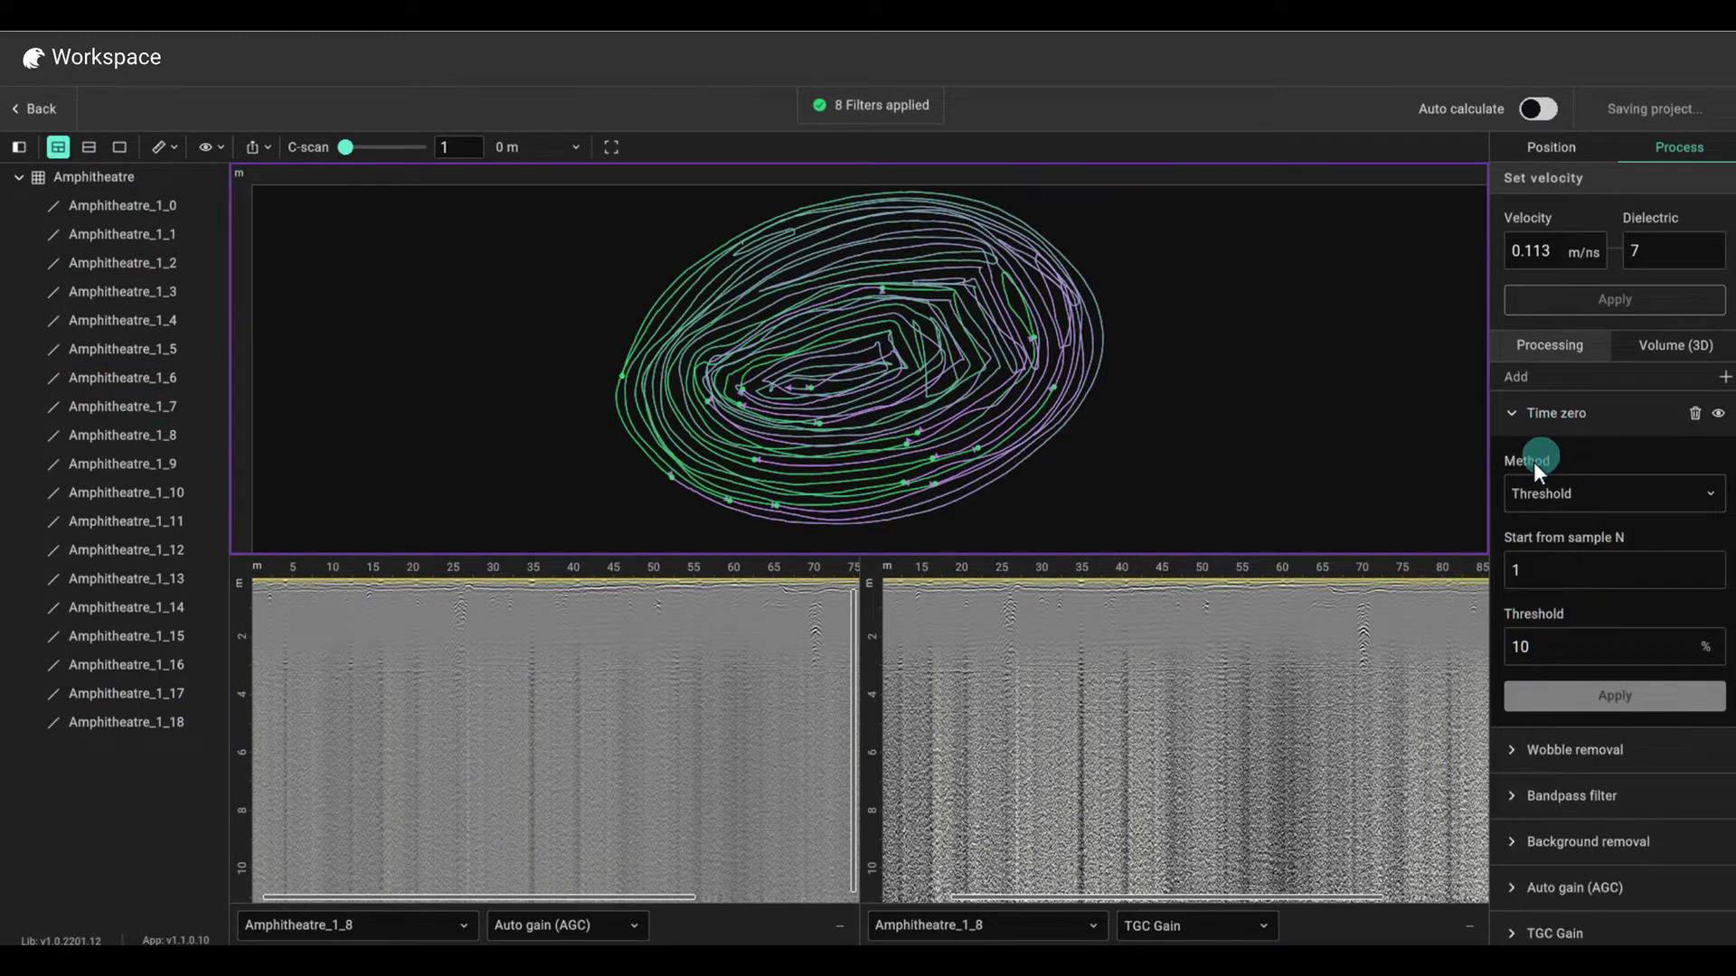
- Keep Threshold as the time zero method and expand the Wobble removal settings
left_click(1703, 497)
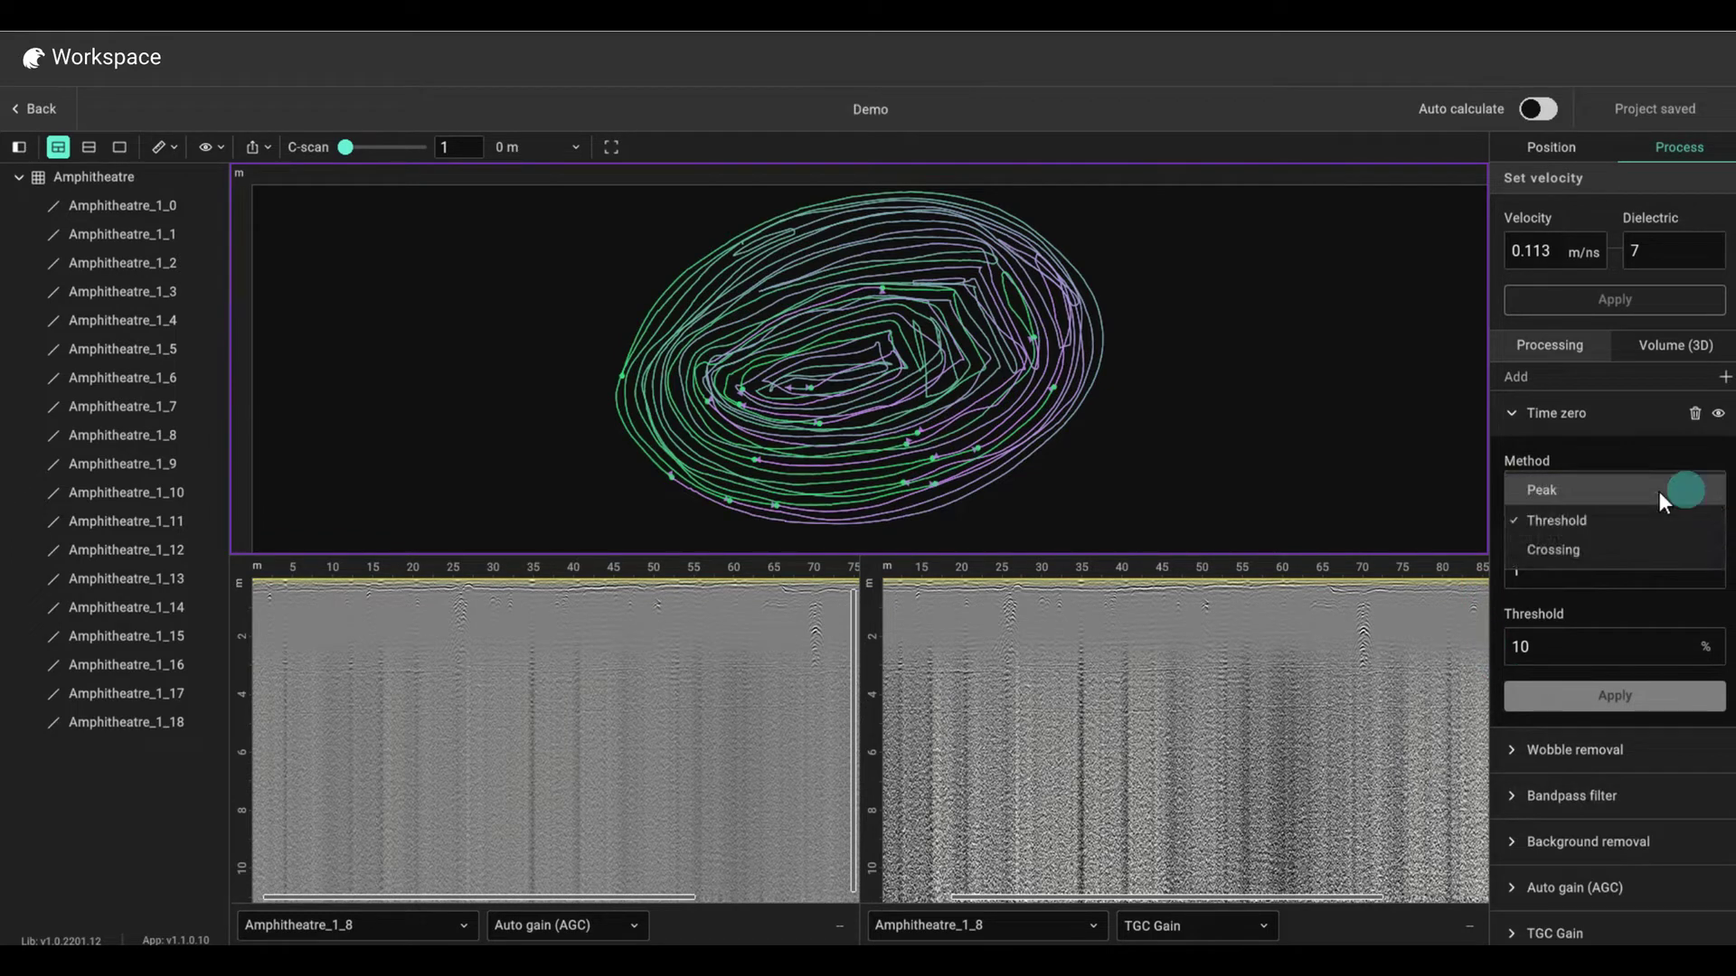
left_click(1571, 520)
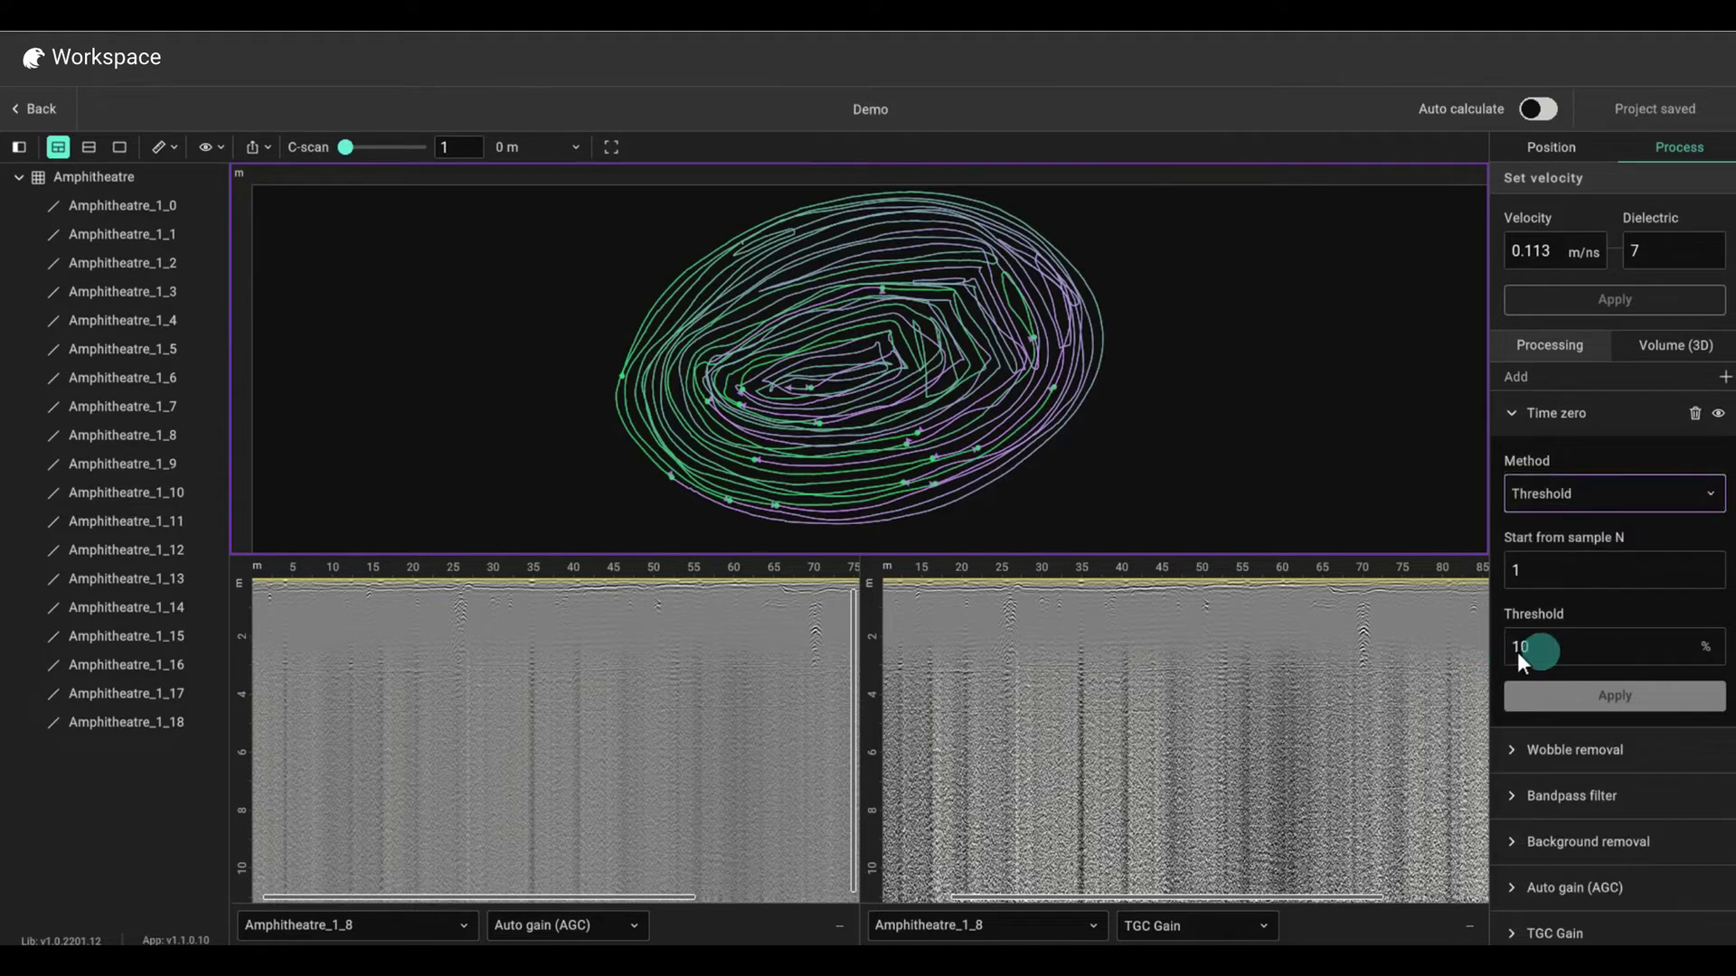
scroll(1581, 639, "down", 1)
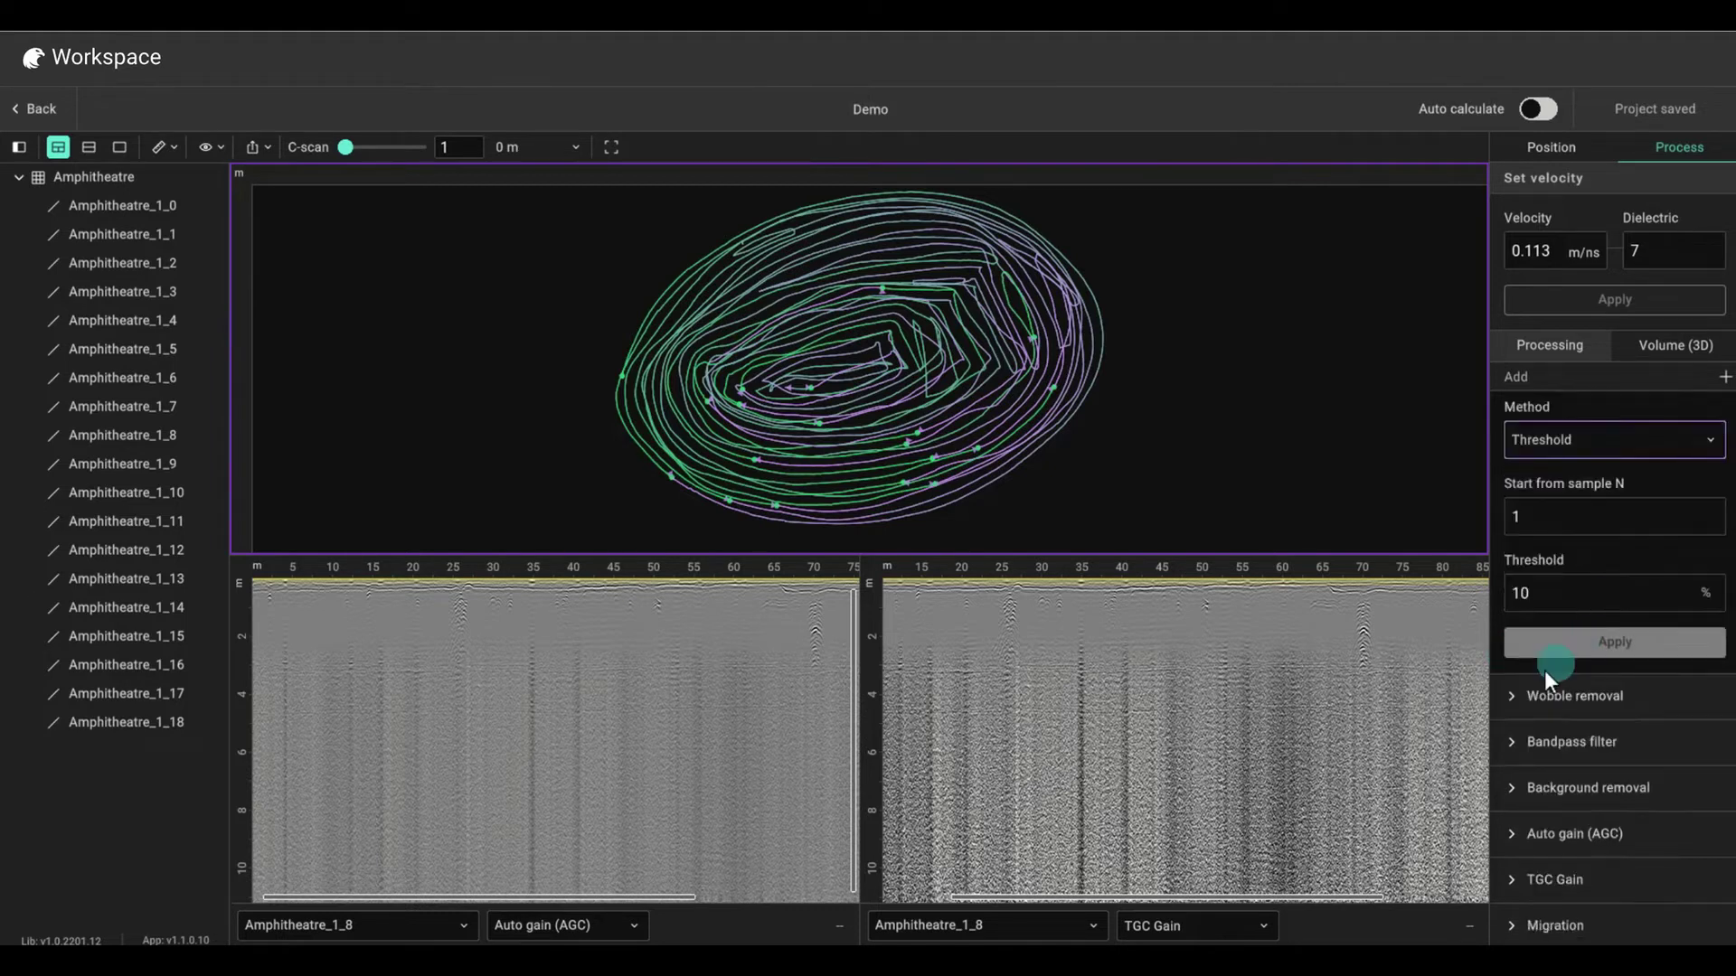
left_click(1511, 698)
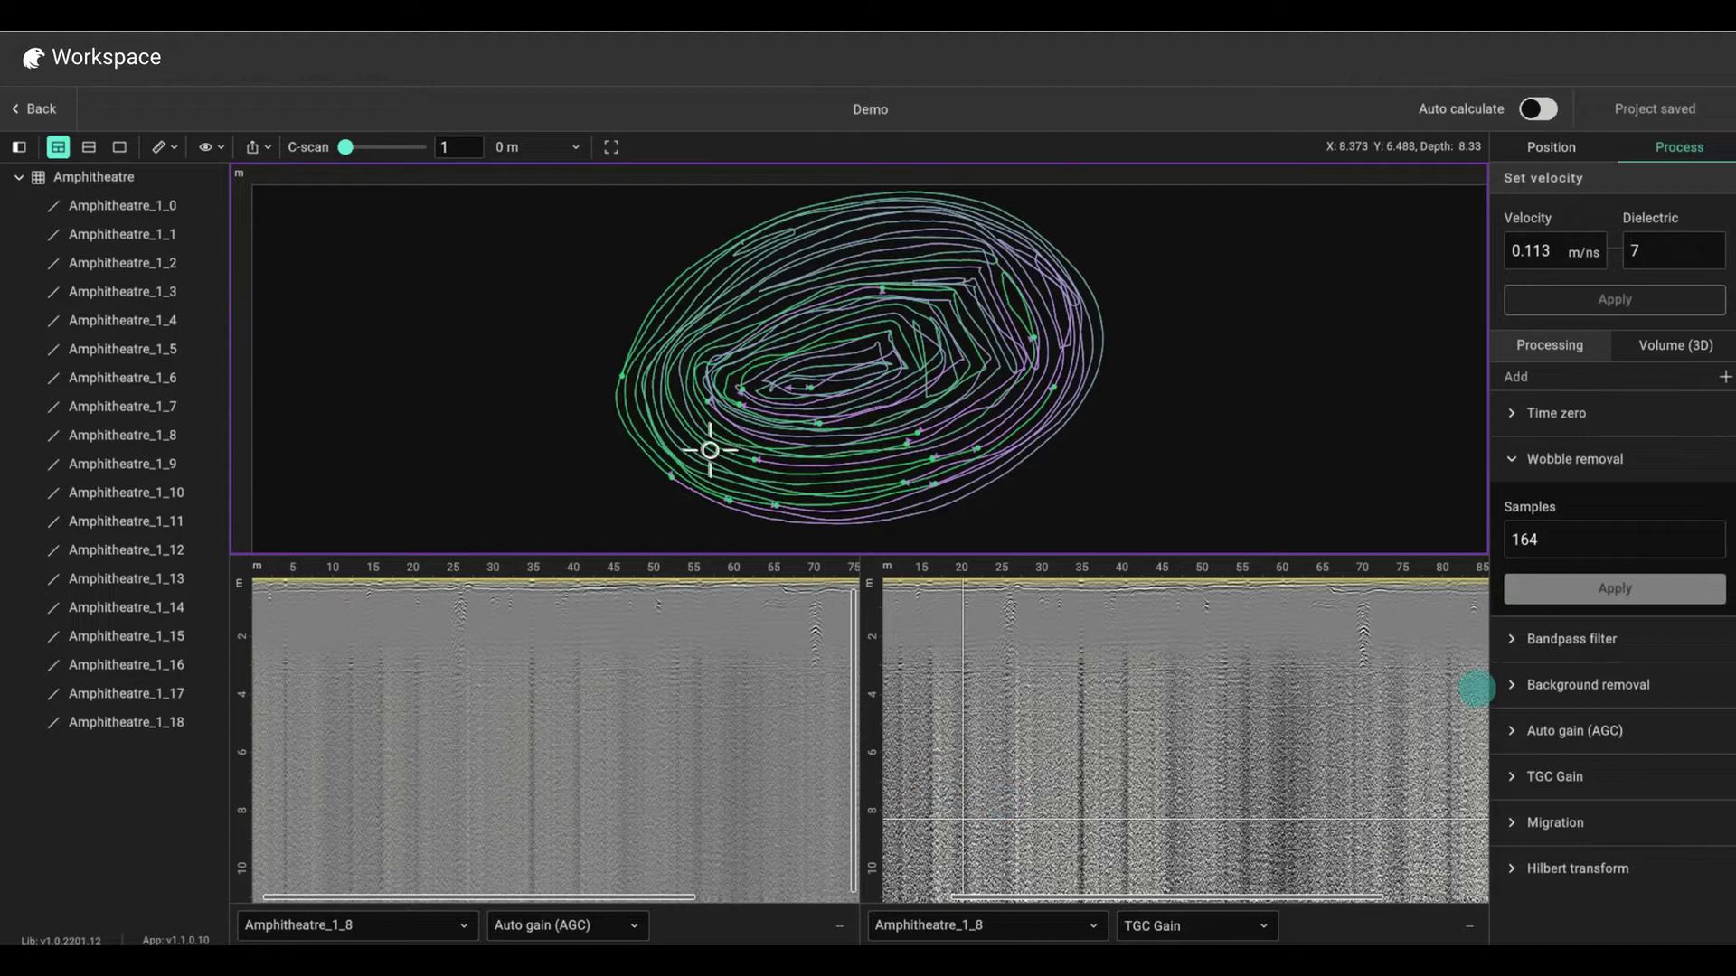
mouse_move(1574, 696)
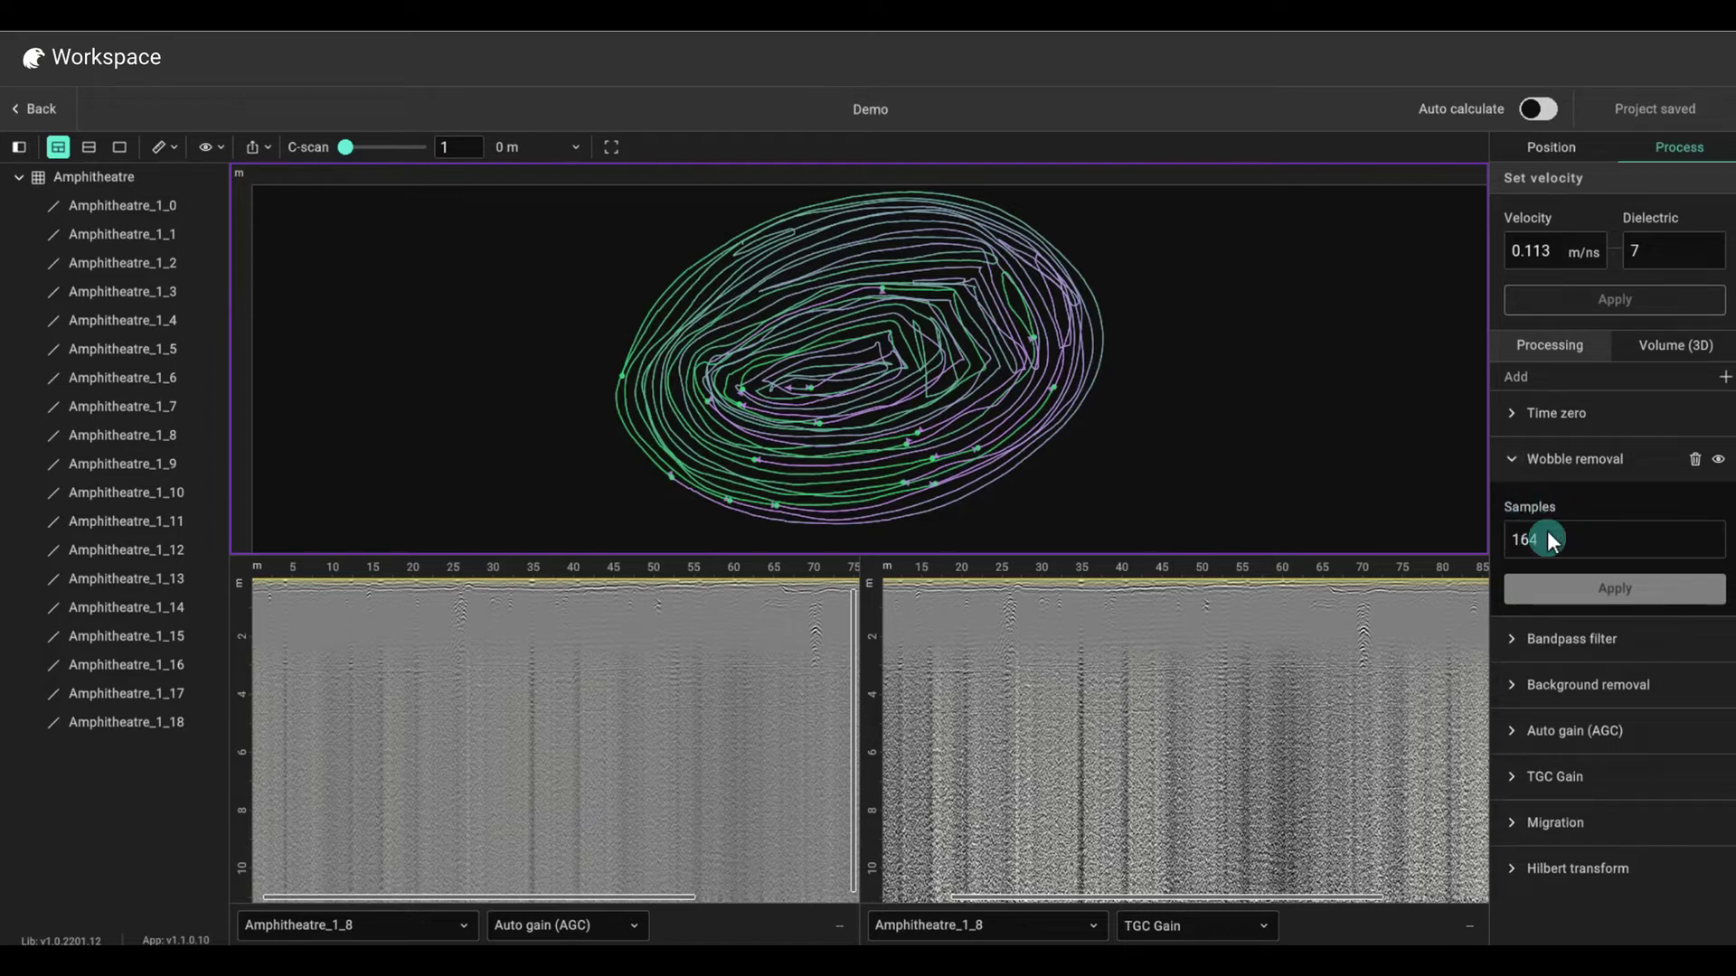
- Set the bandpass cutoffs to 104.6 and 789.8 MHz and apply the filter
left_click(1512, 456)
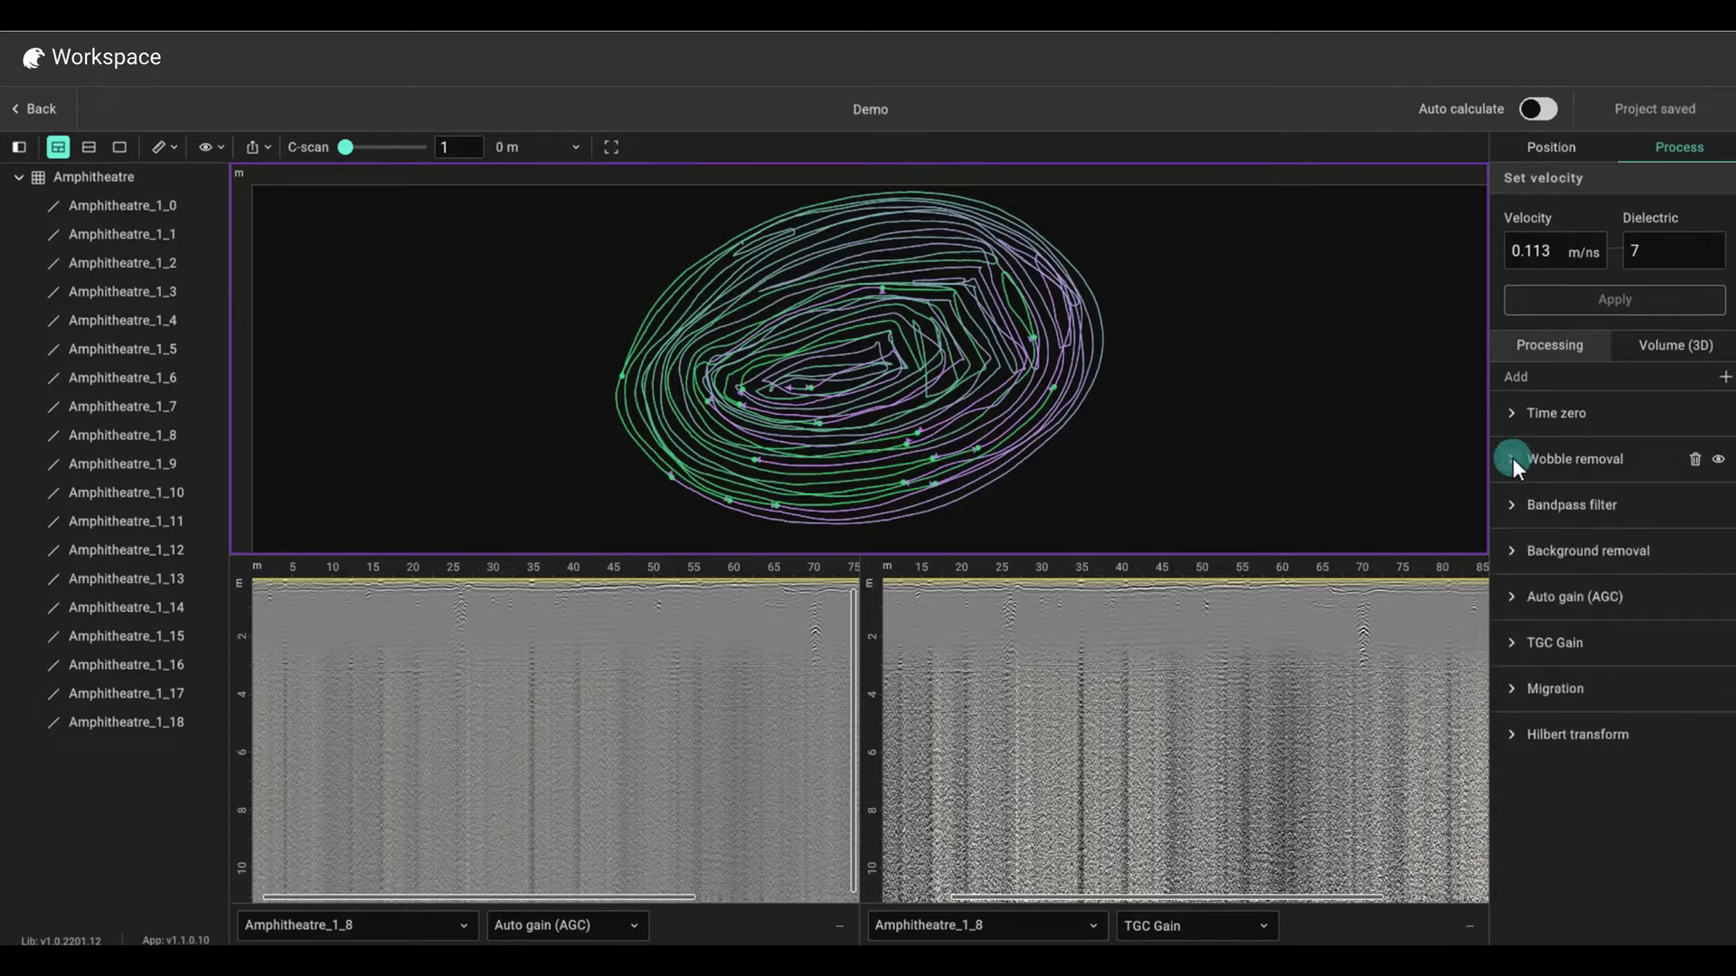
left_click(1511, 505)
left_click_drag(1569, 625, 1602, 645)
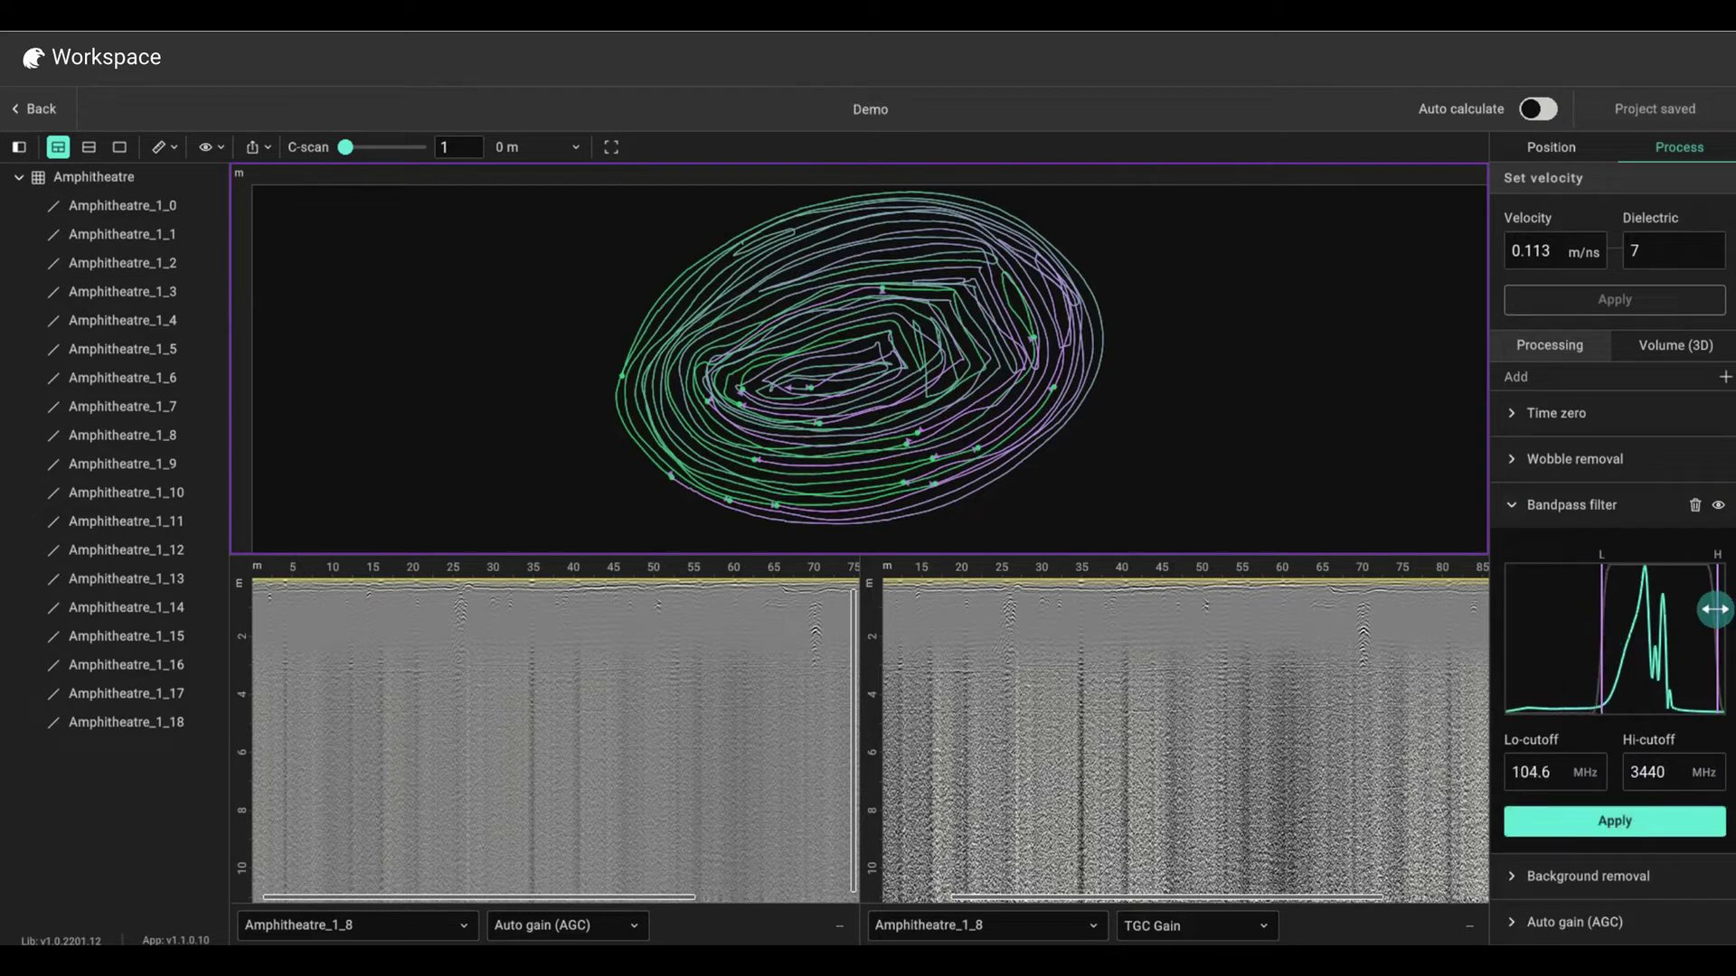
left_click_drag(1718, 611, 1664, 630)
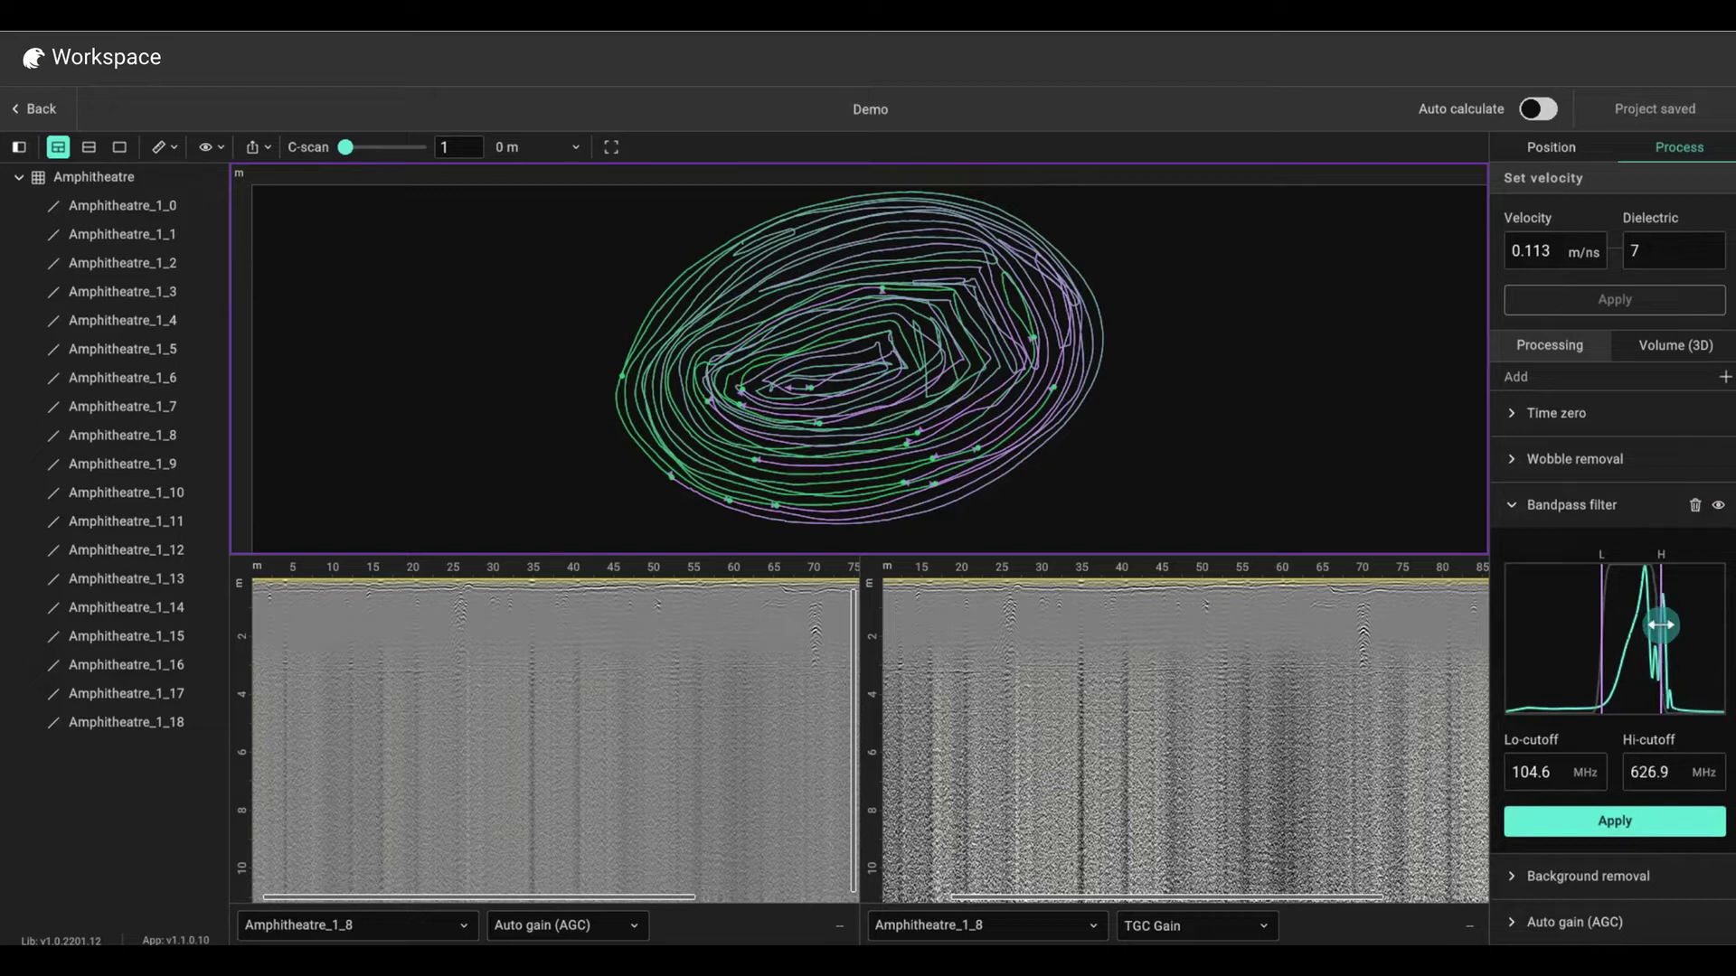
left_click_drag(1678, 655, 1663, 630)
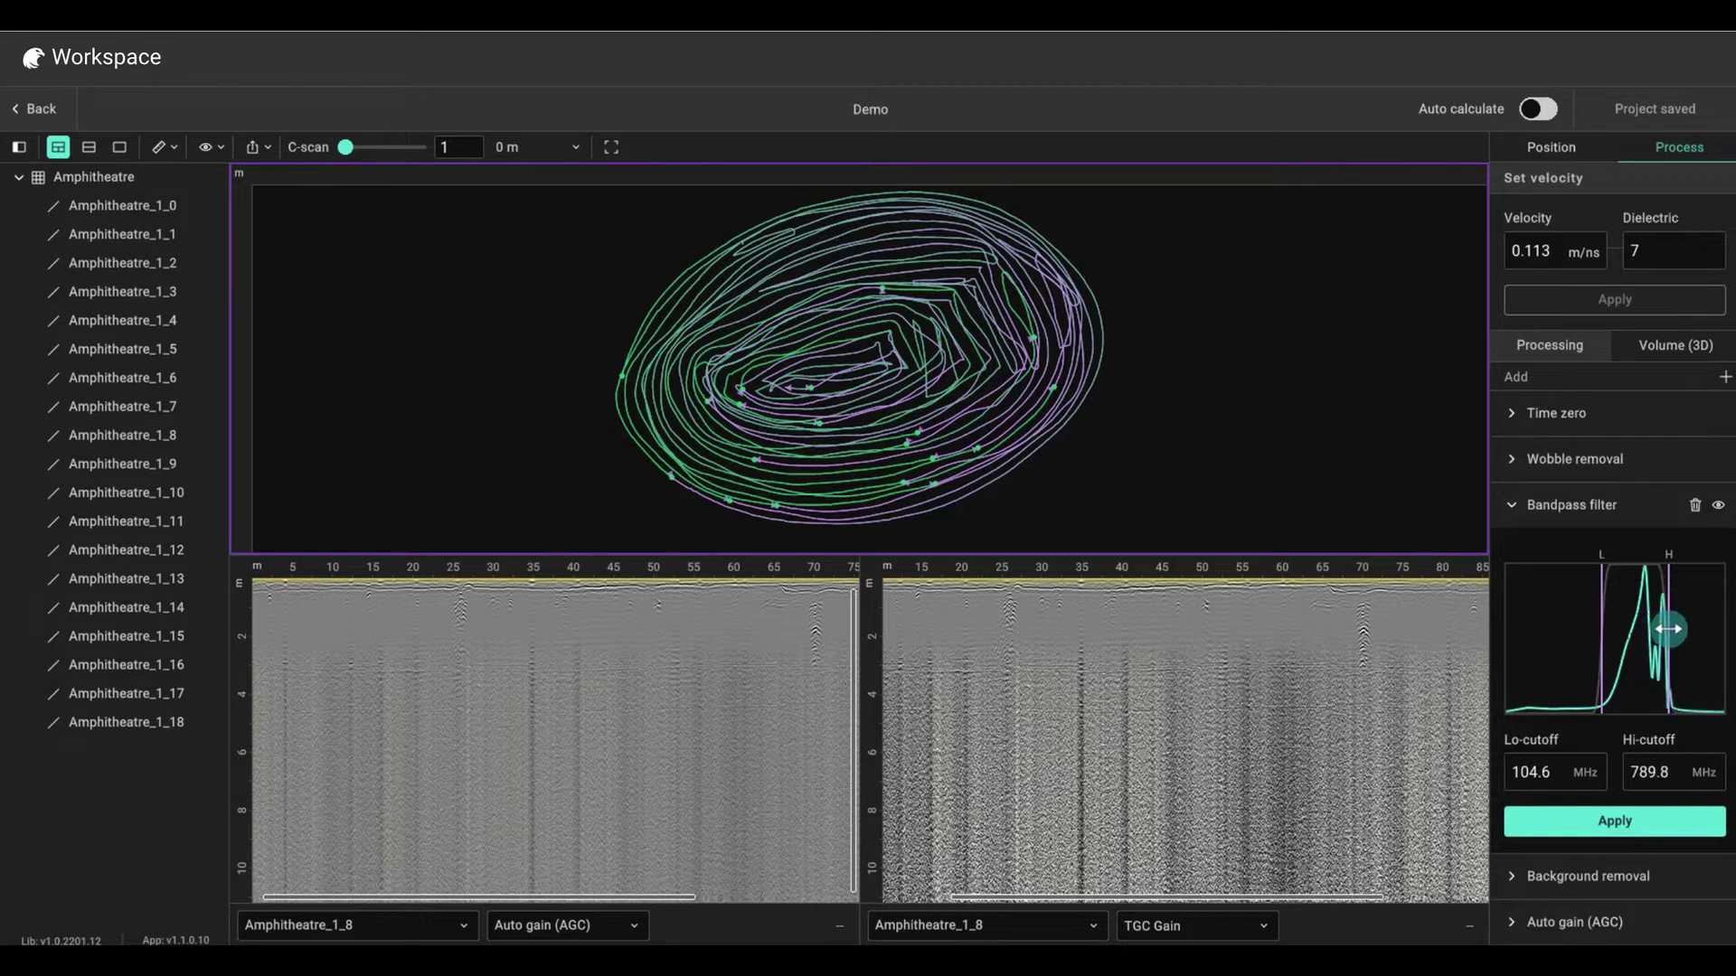
left_click(1612, 823)
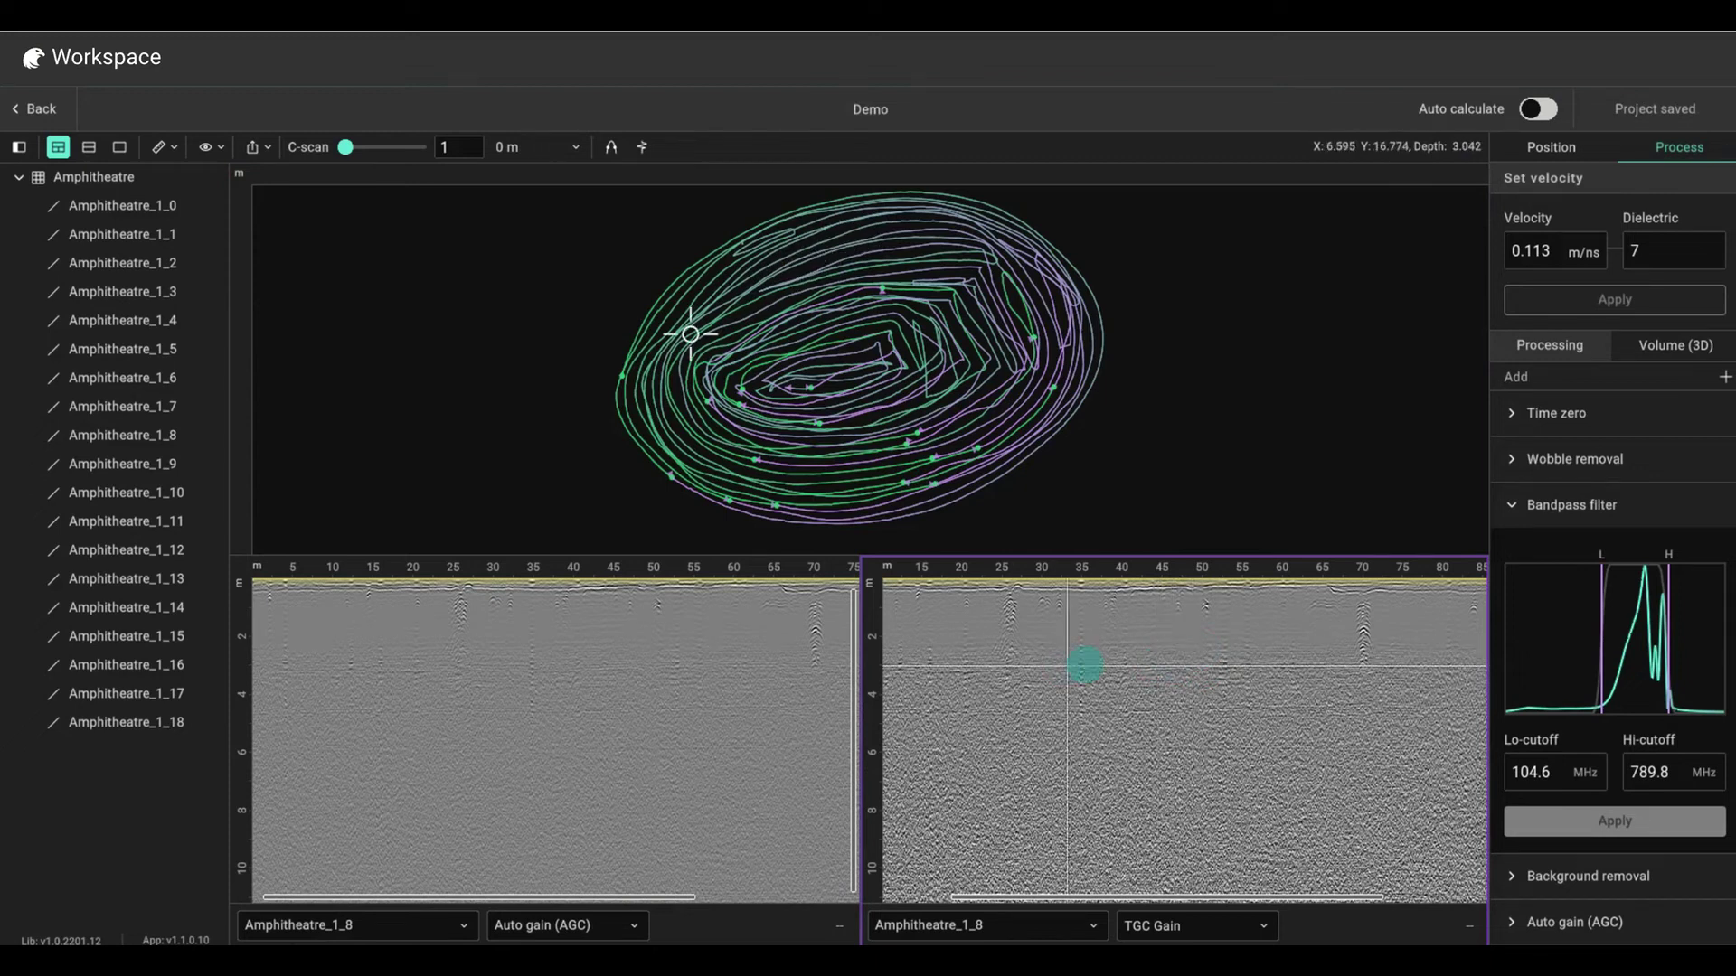
scroll(1499, 725, "down", 2)
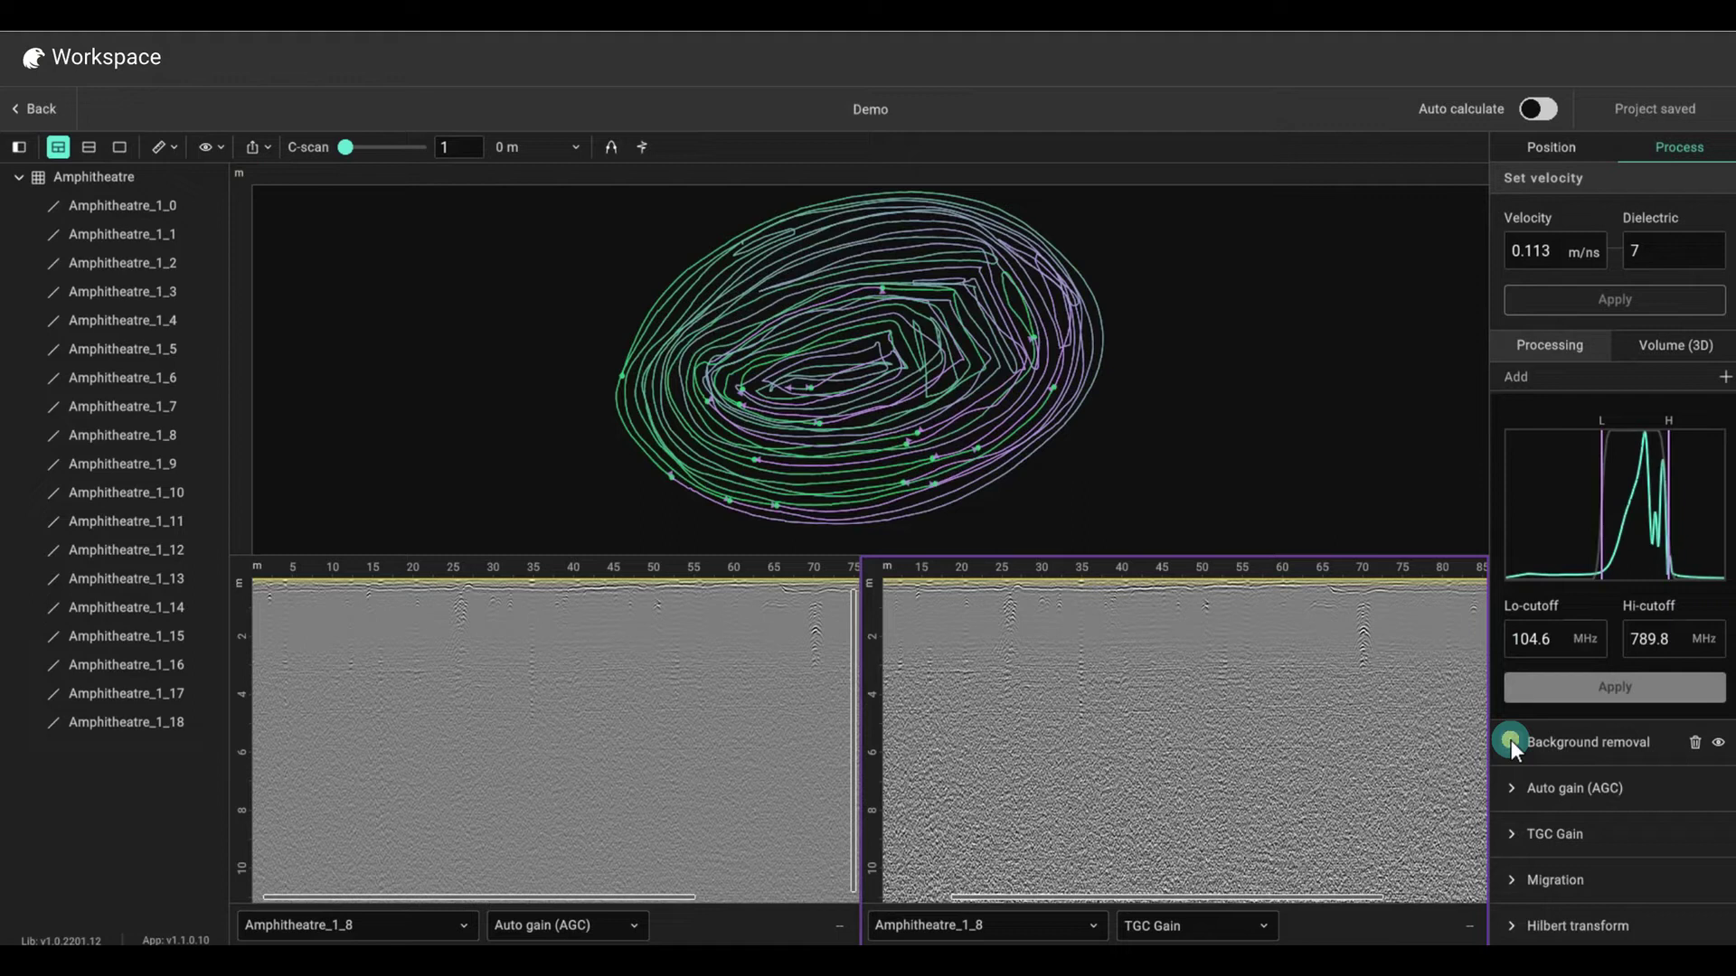
- Apply background removal with Complete length and Complete window checked
left_click(1511, 739)
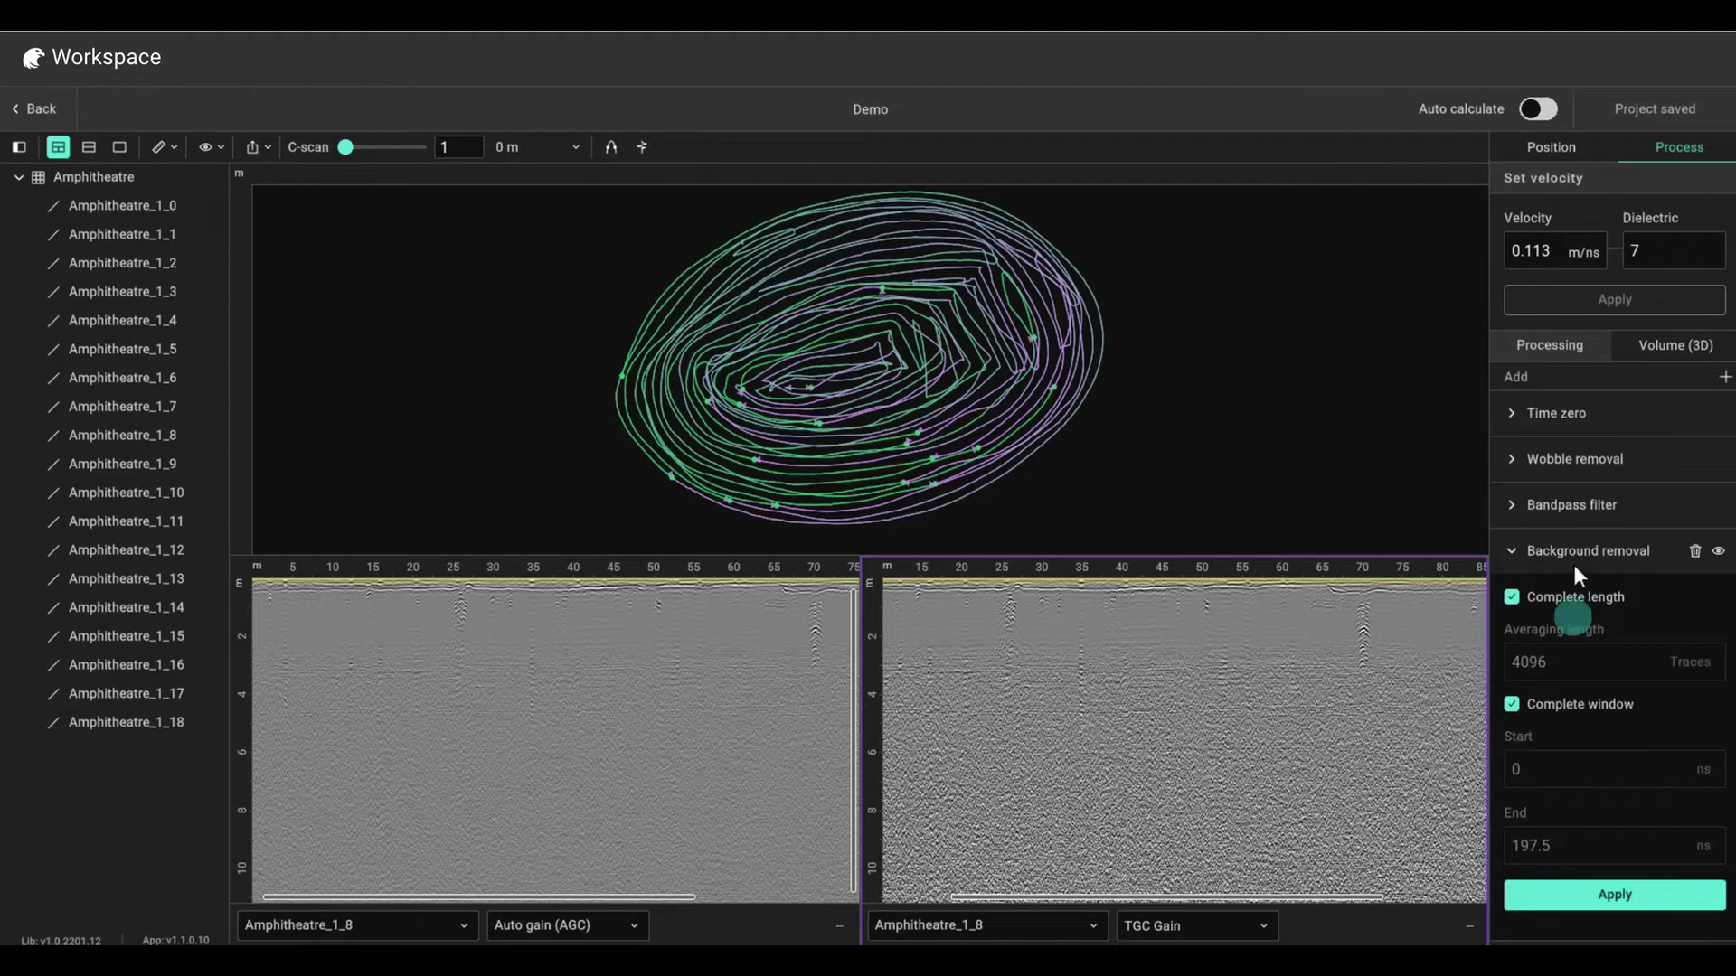
scroll(1547, 624, "down", 1)
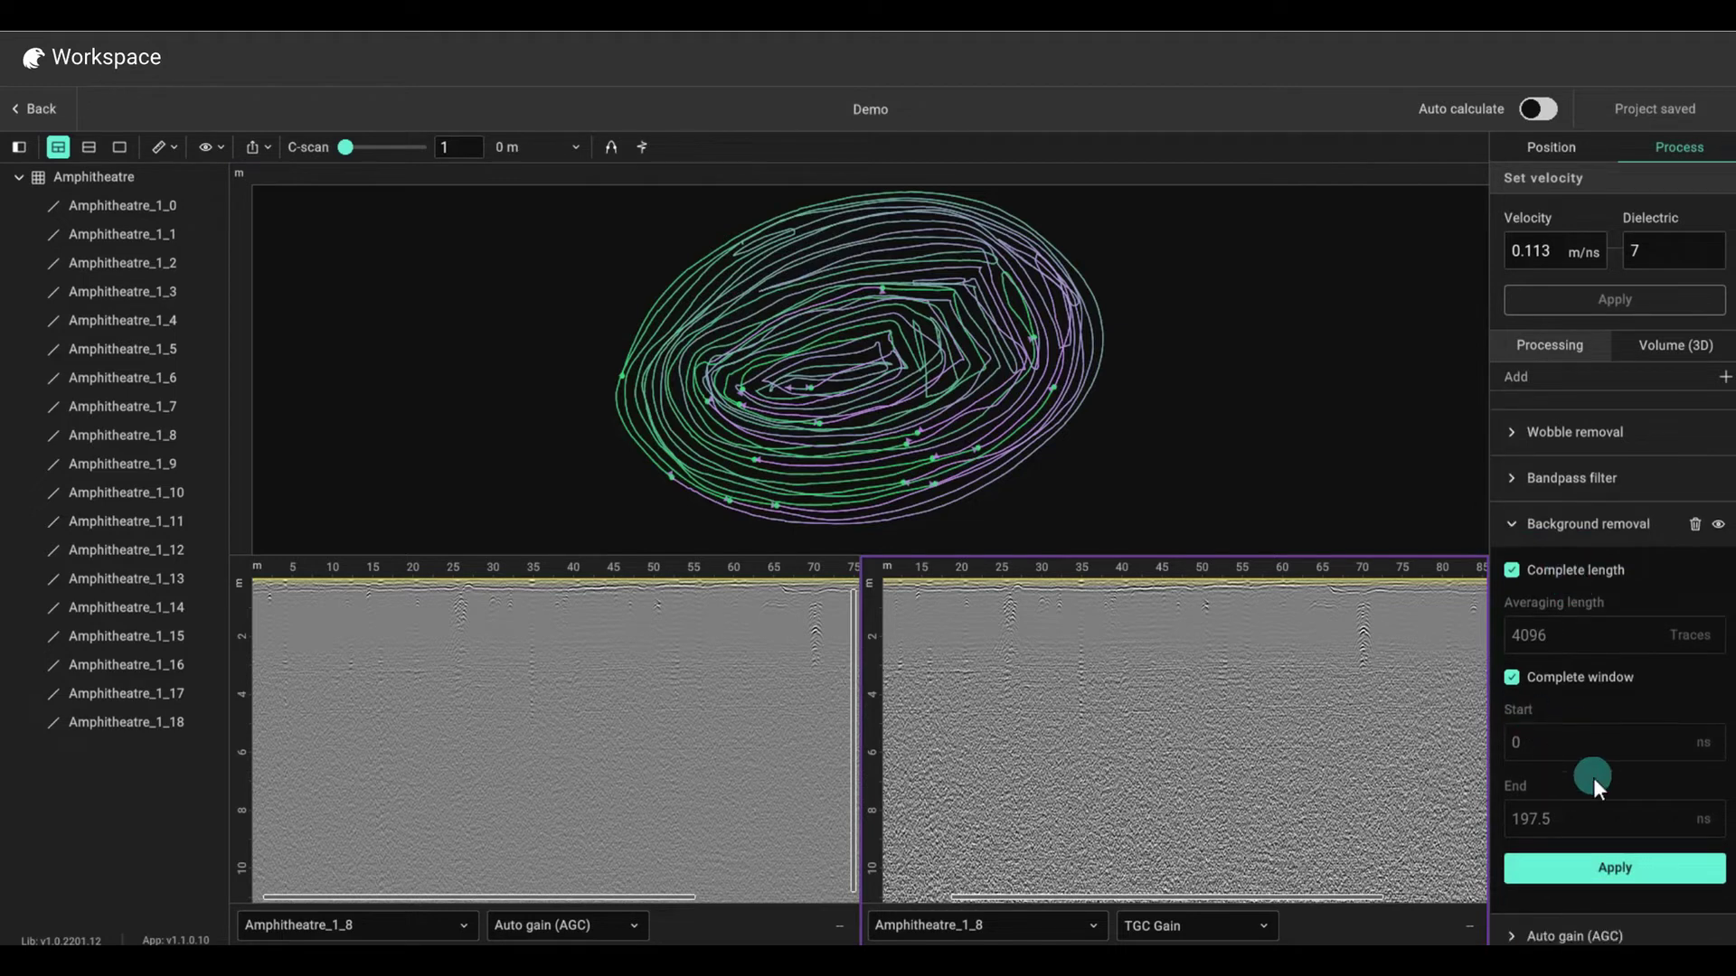
scroll(1594, 766, "down", 4)
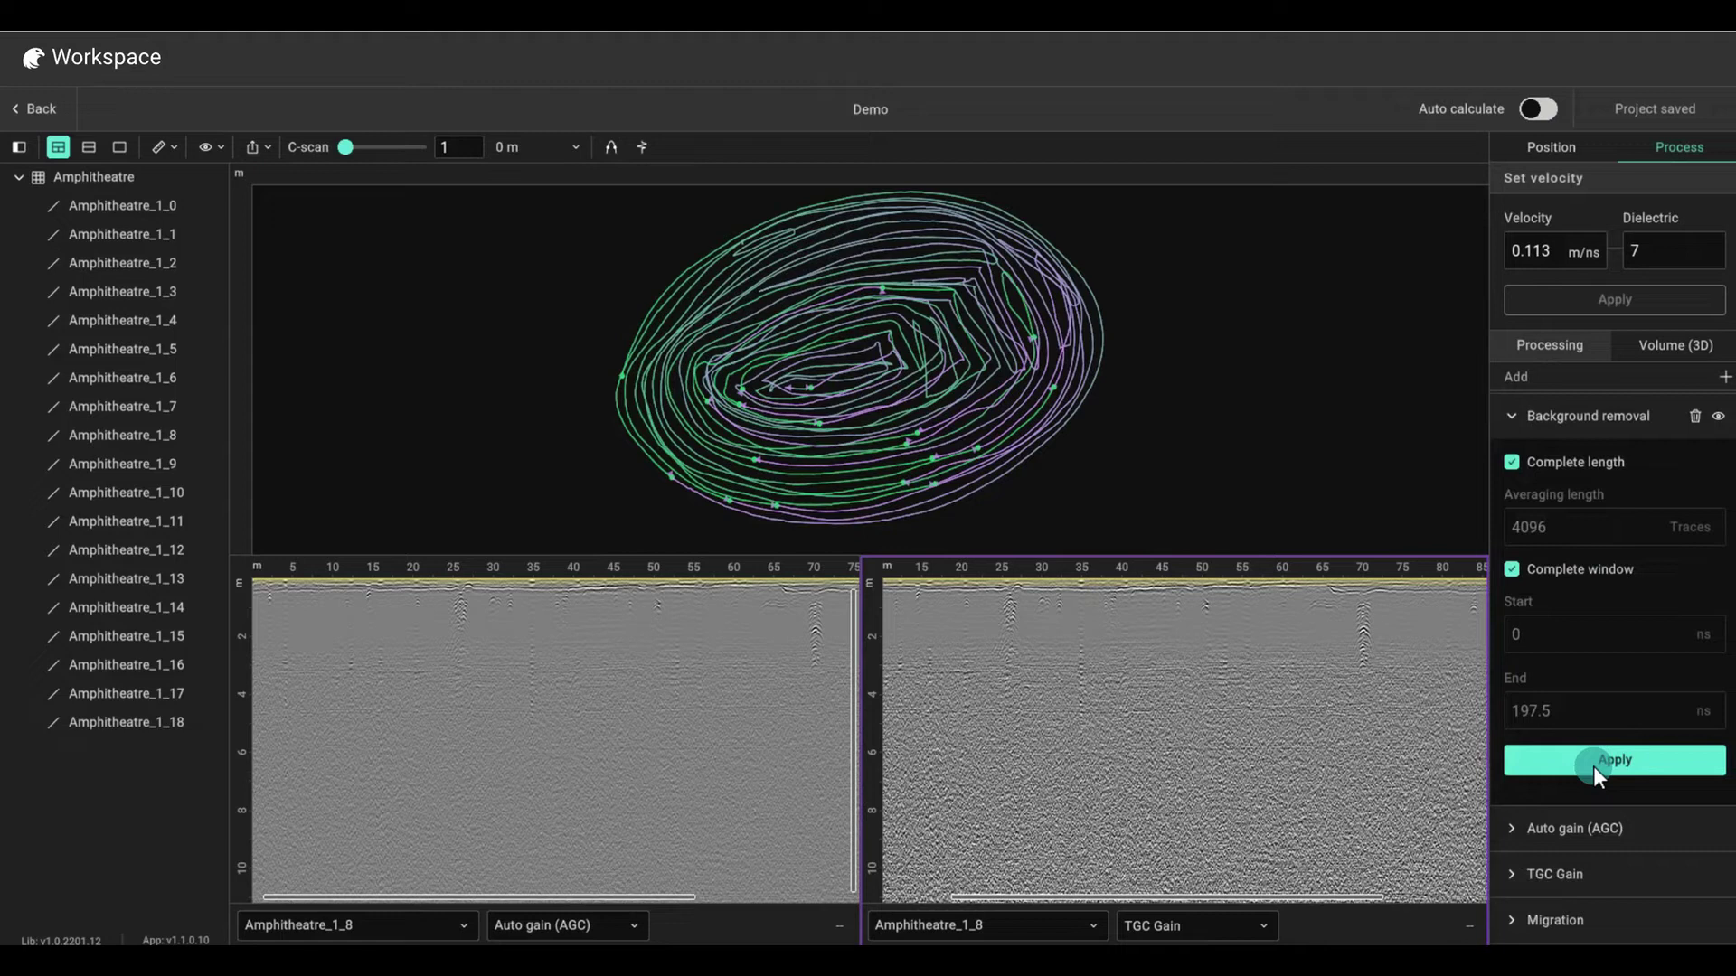
left_click(1594, 765)
scroll(1593, 767, "down", 2)
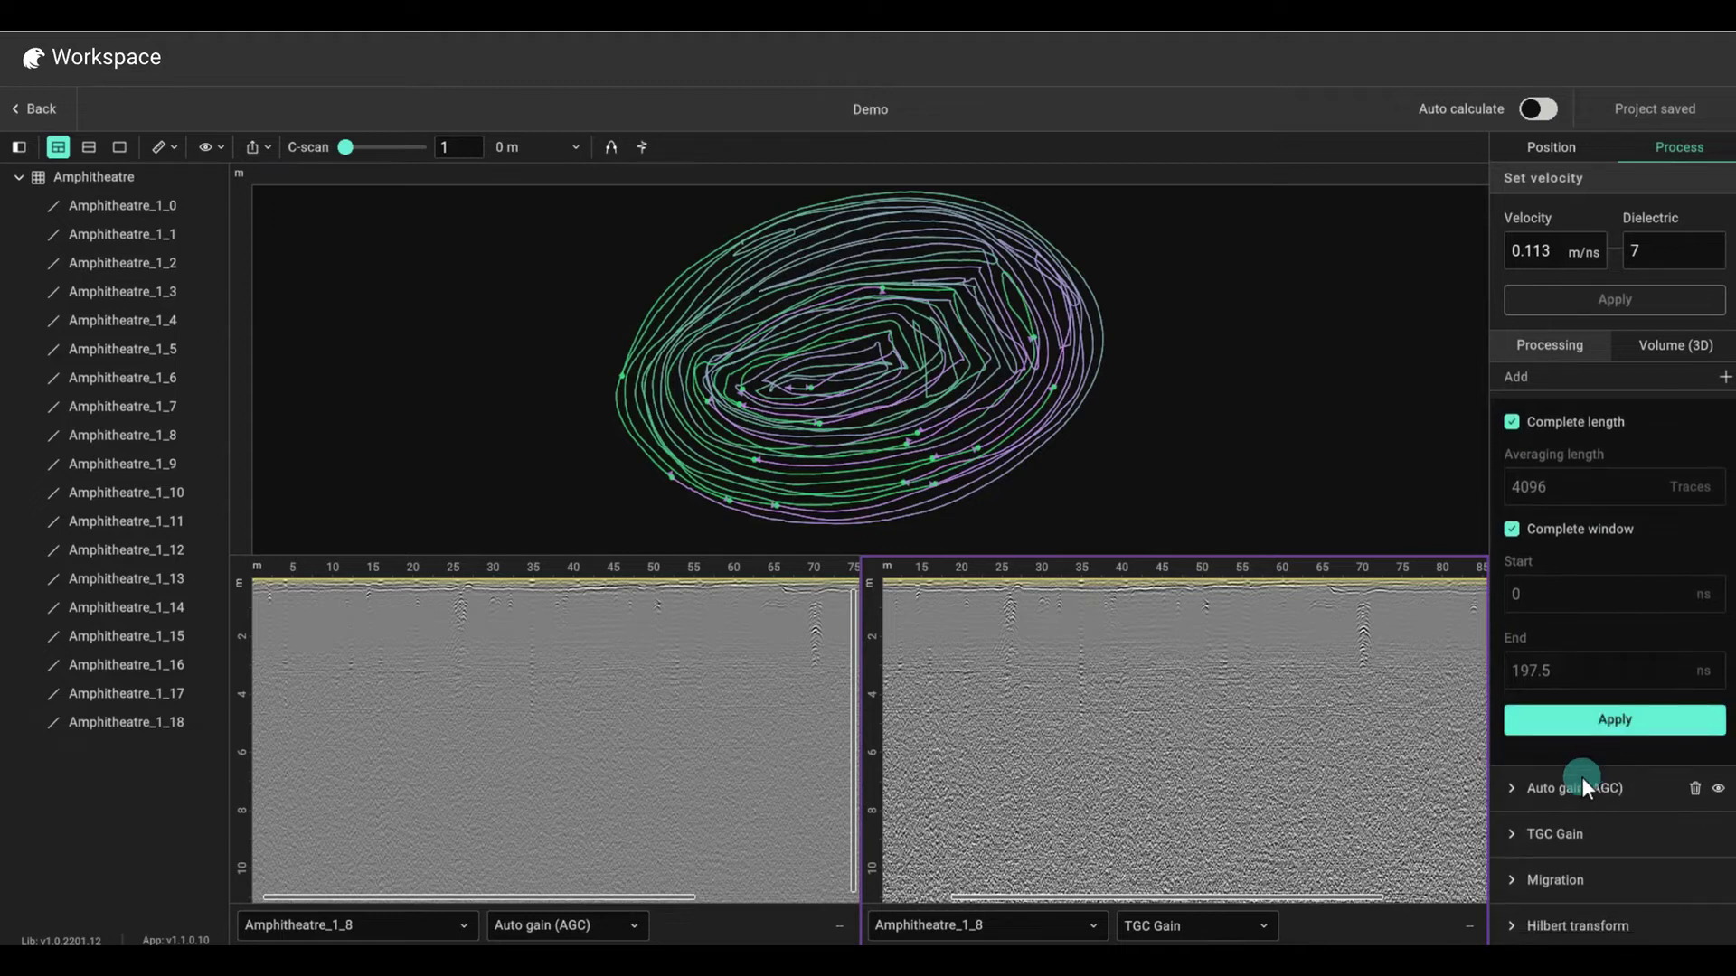
- Review TGC Gain at 0.2 and reveal Migration settings: 30-trace window, gain 1
left_click(1510, 790)
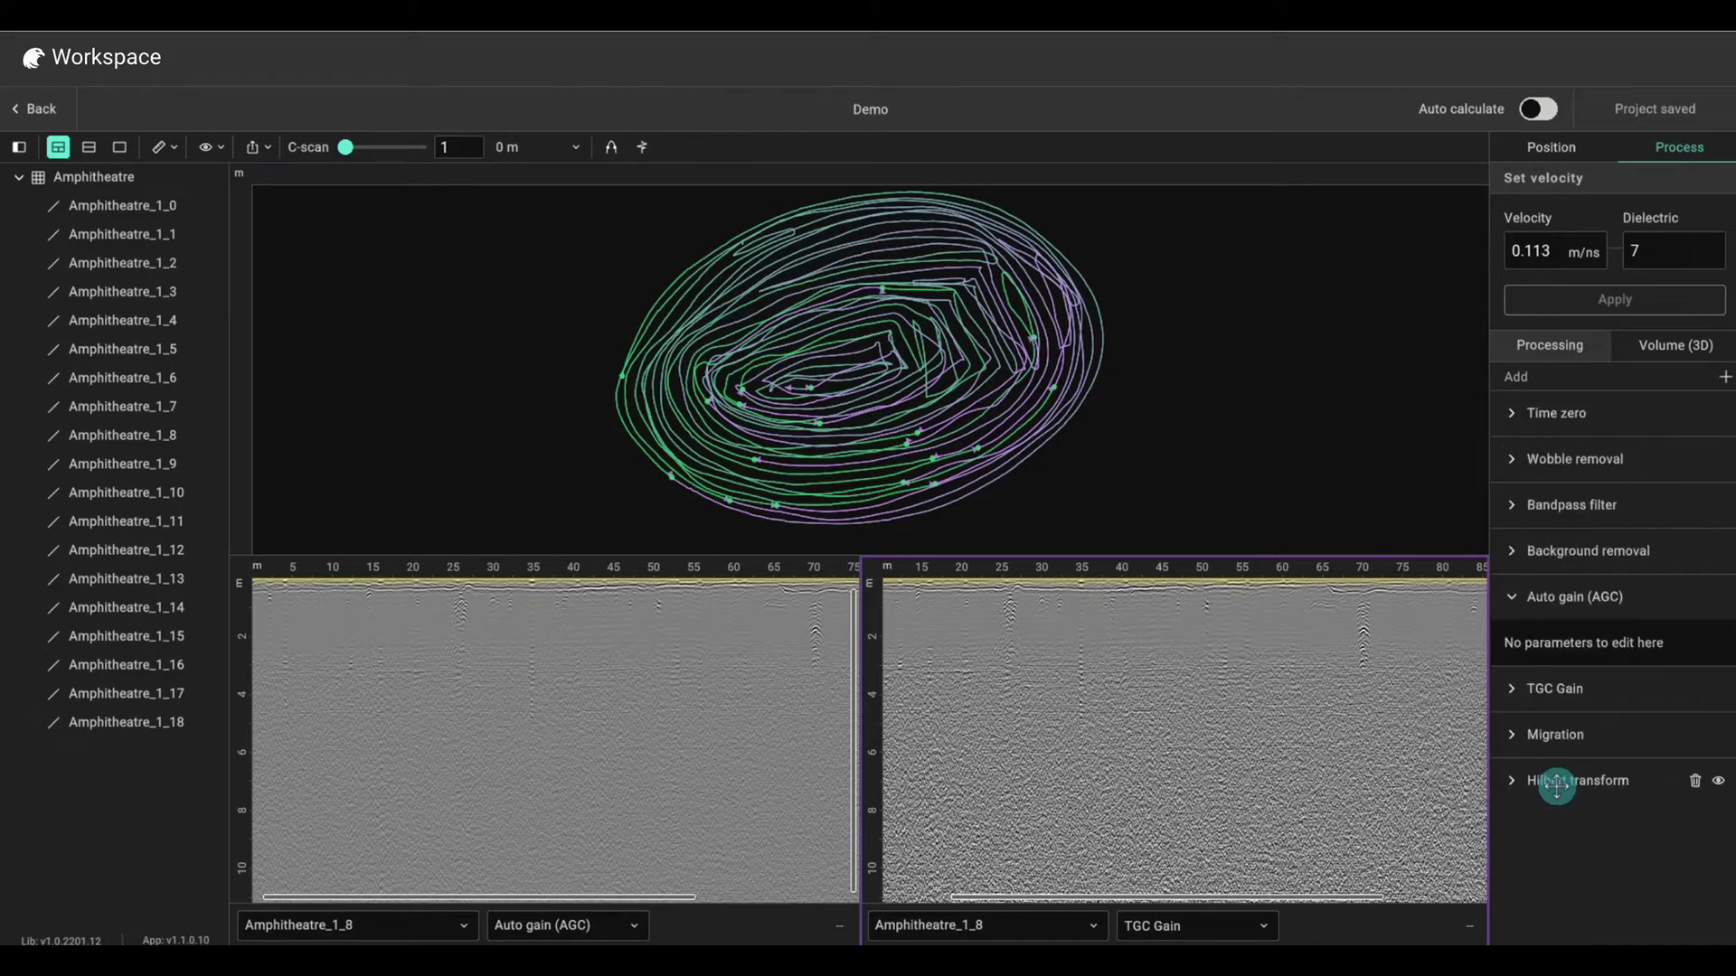
left_click_drag(1555, 788, 1507, 699)
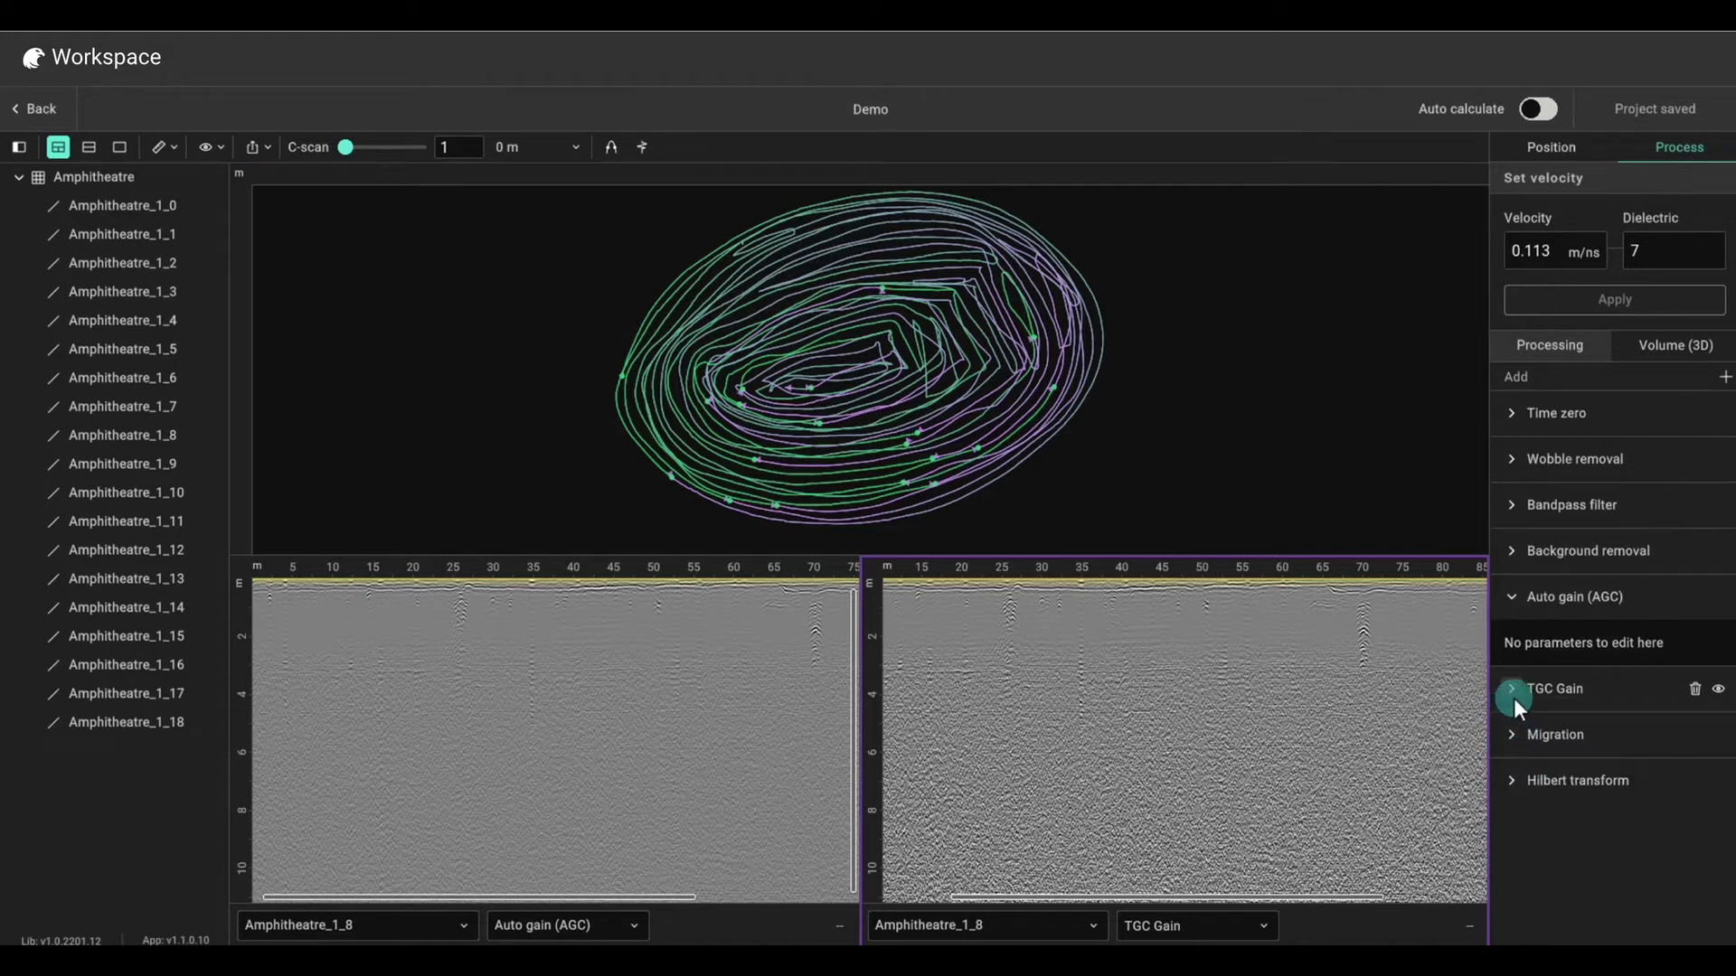
left_click(1514, 698)
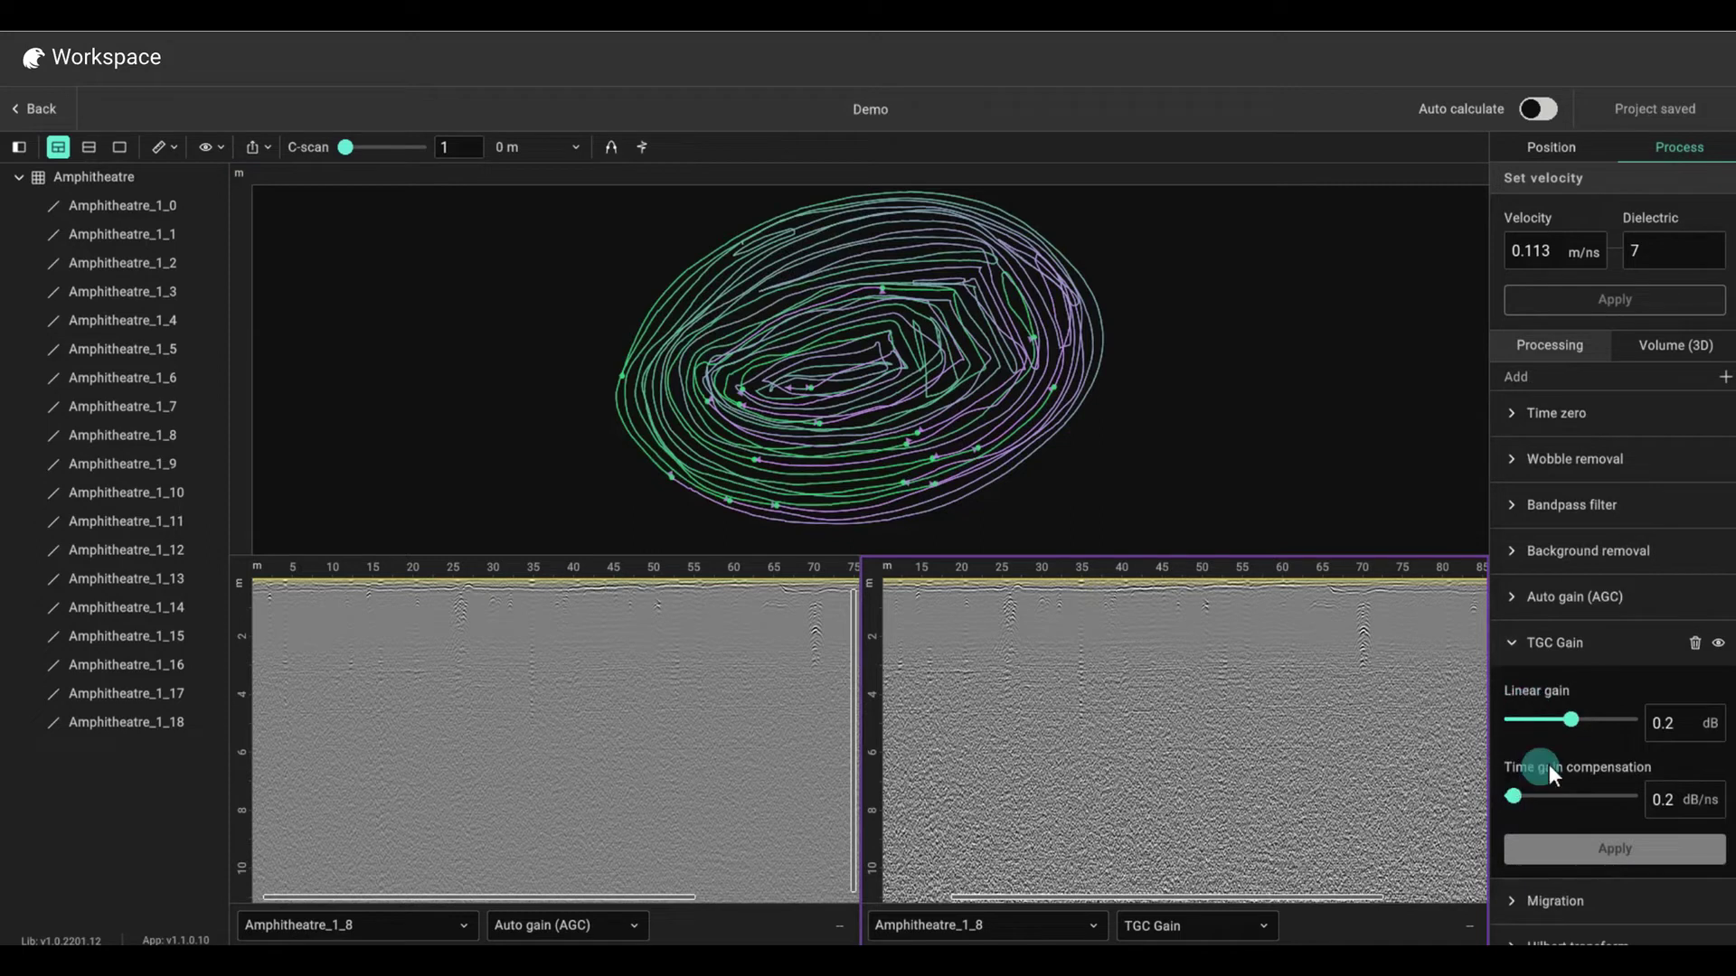
scroll(1549, 764, "down", 1)
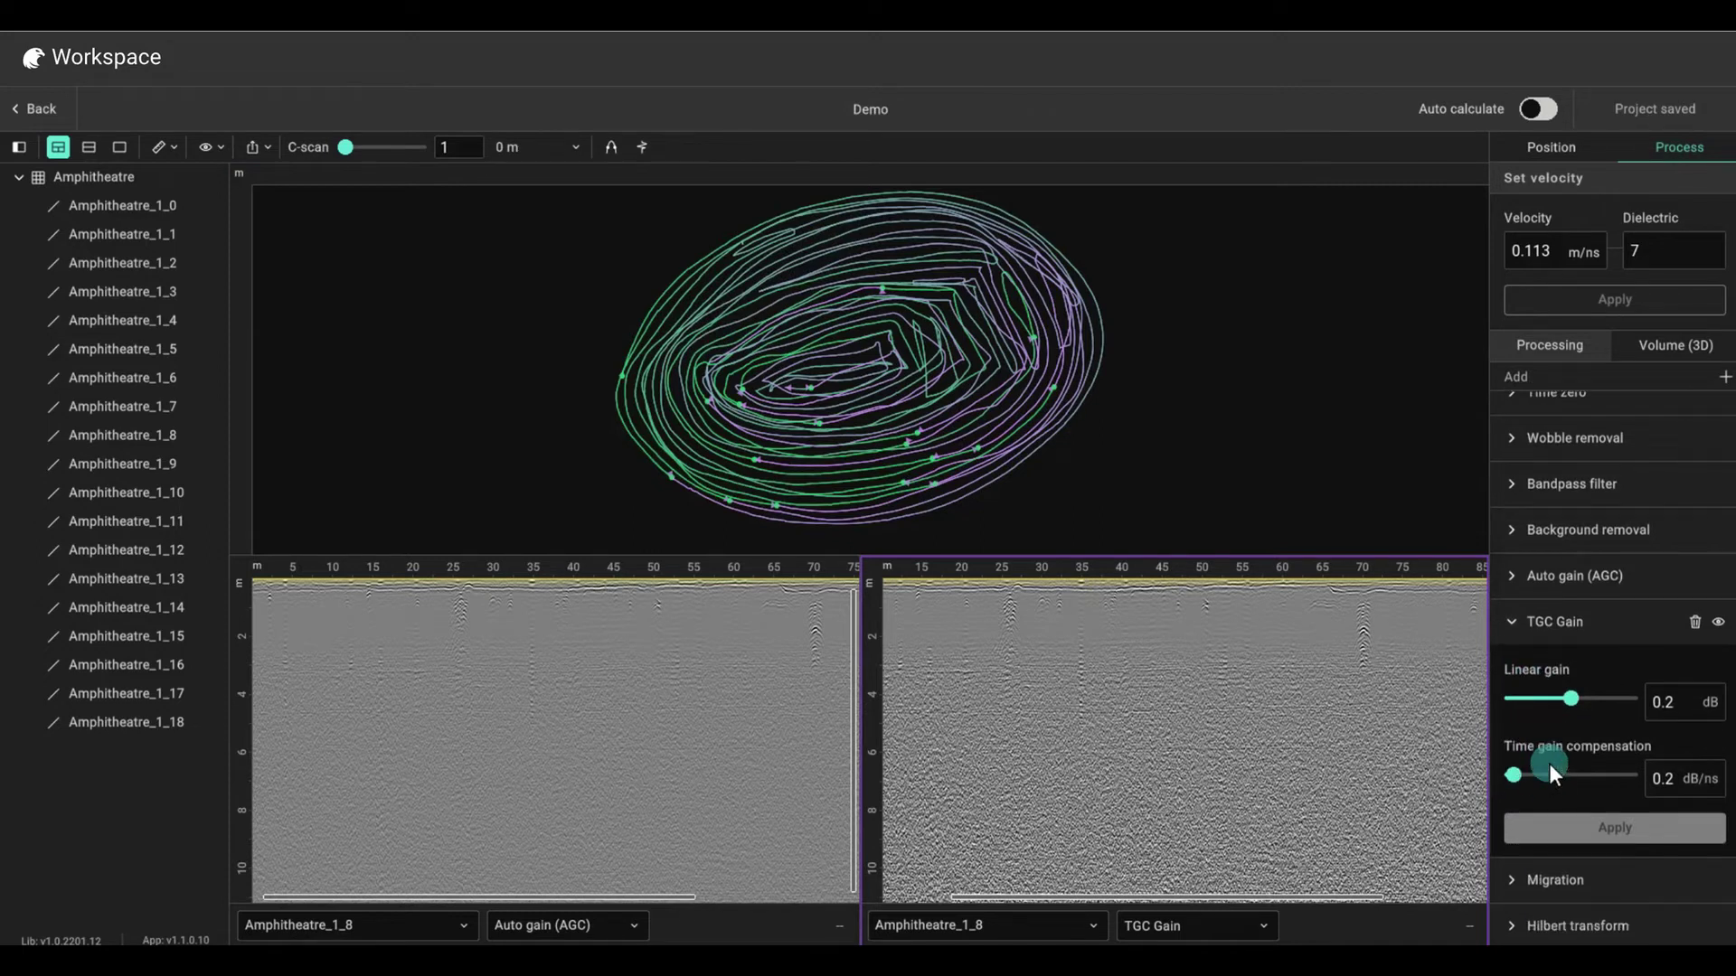
left_click(1512, 879)
left_click(1588, 821)
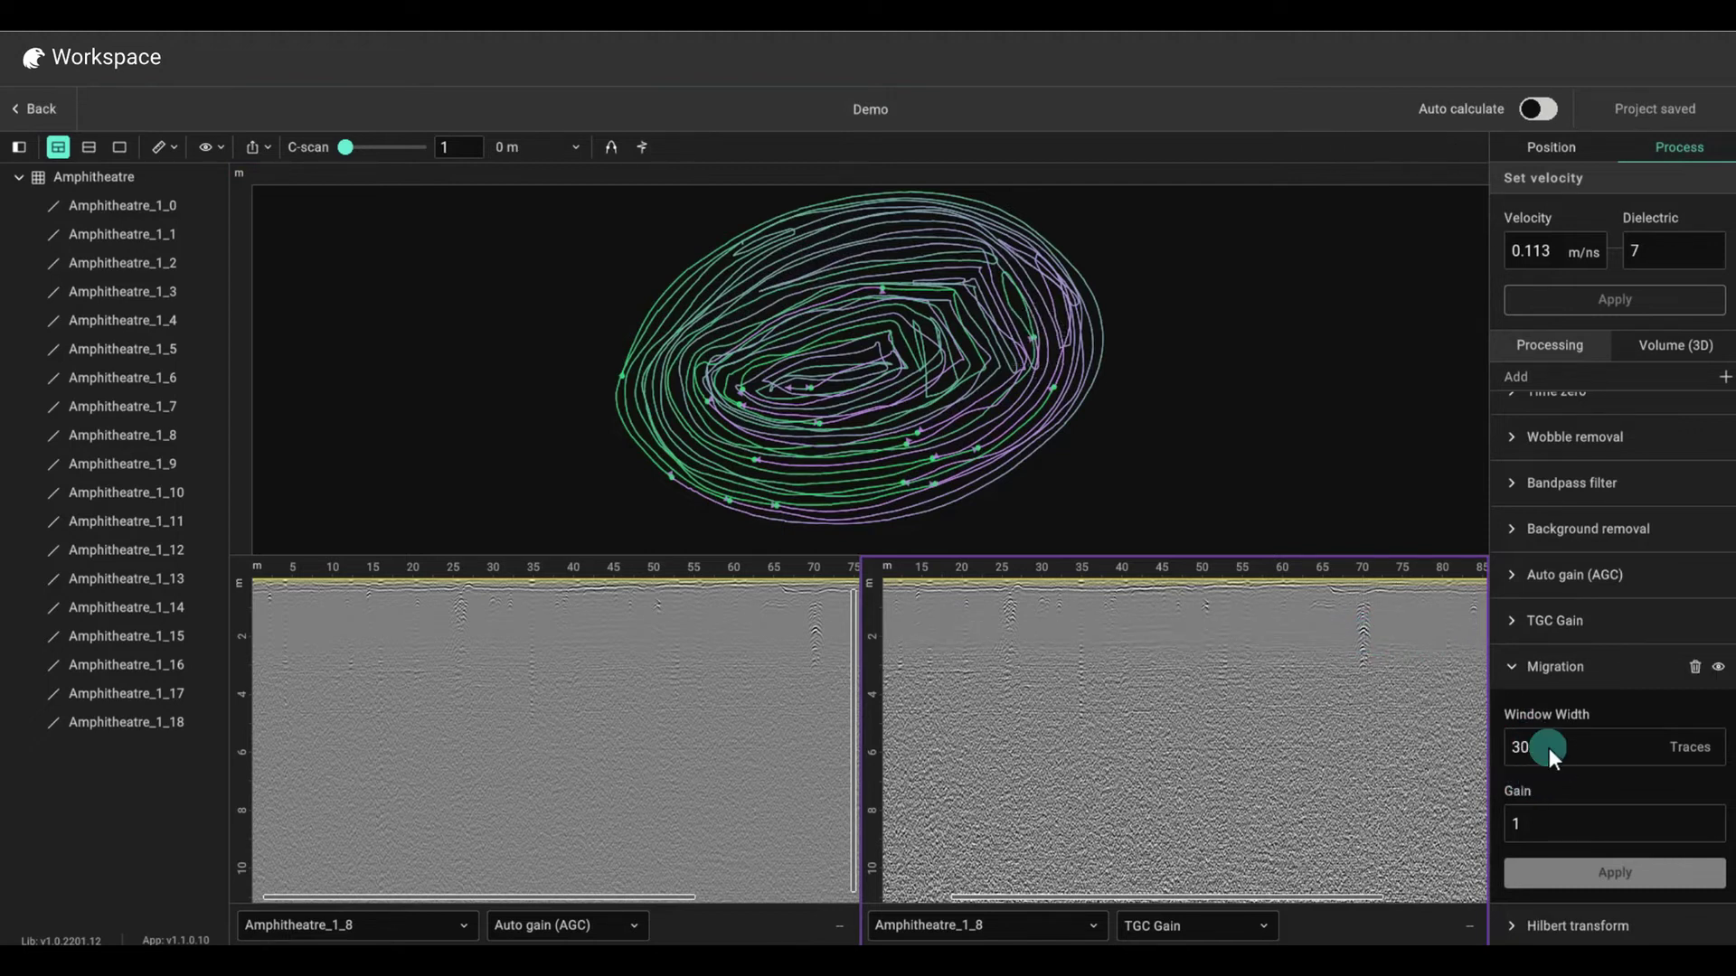
- Set the migration Window Width to 40 traces and apply it
left_click(1516, 747)
type("40")
left_click(1659, 874)
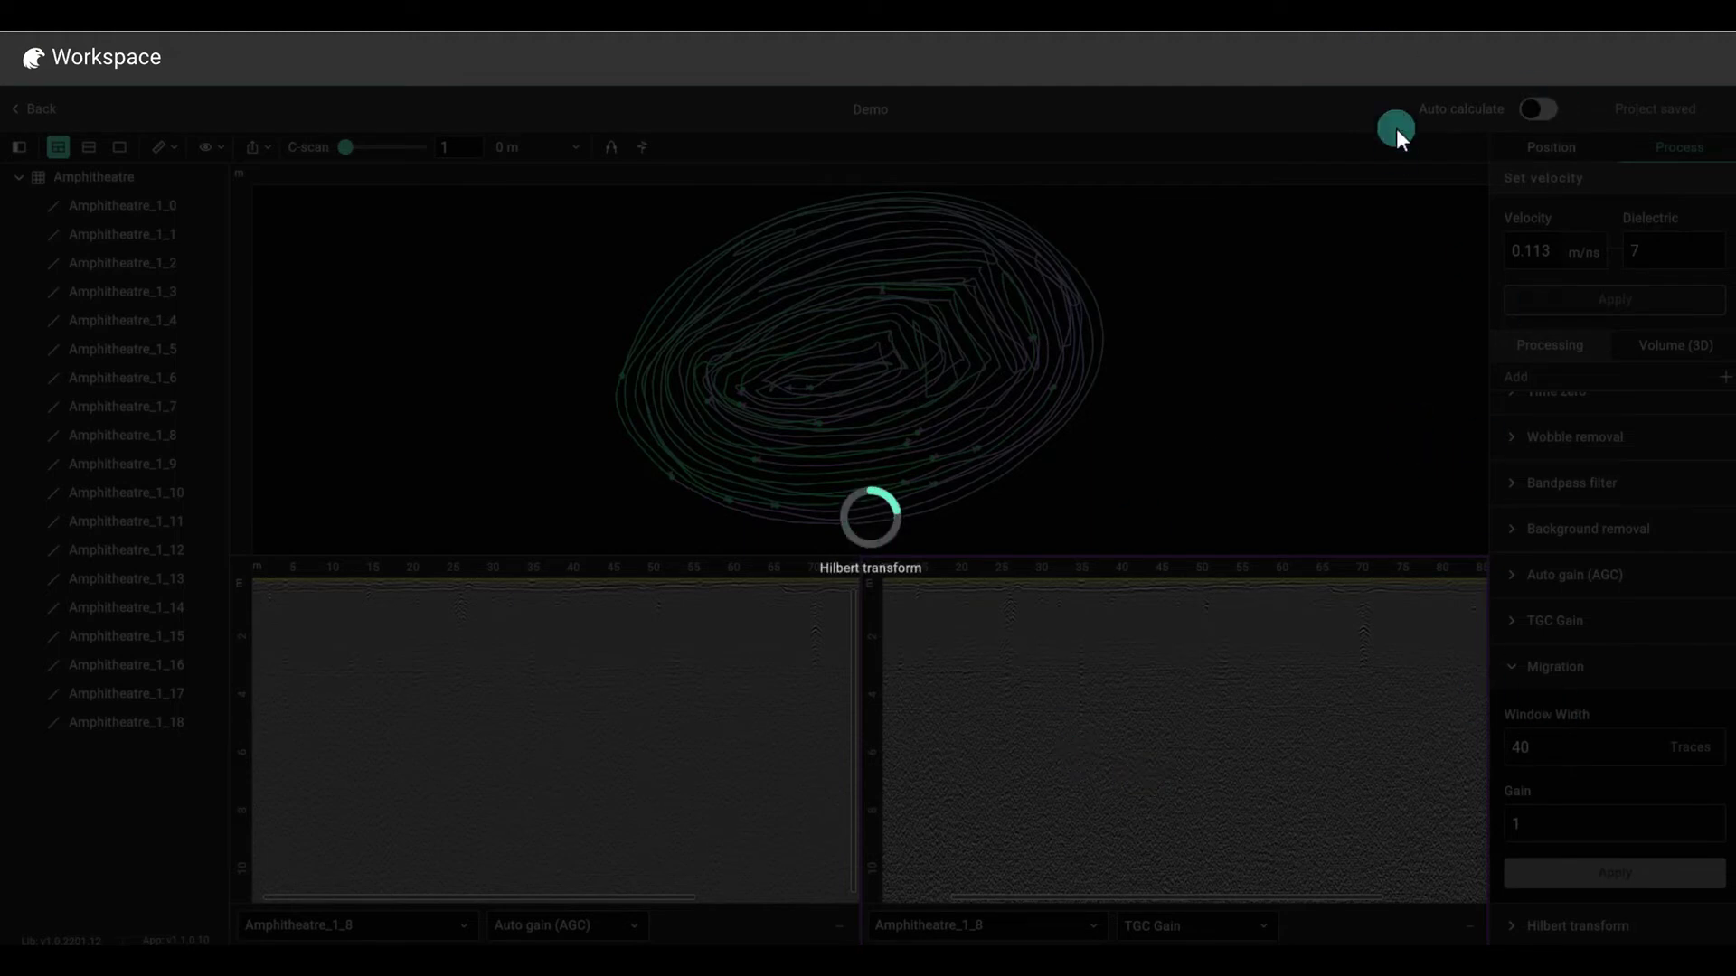
- Switch on Auto calculate to rebuild all filters and the 3D volume
left_click(1543, 107)
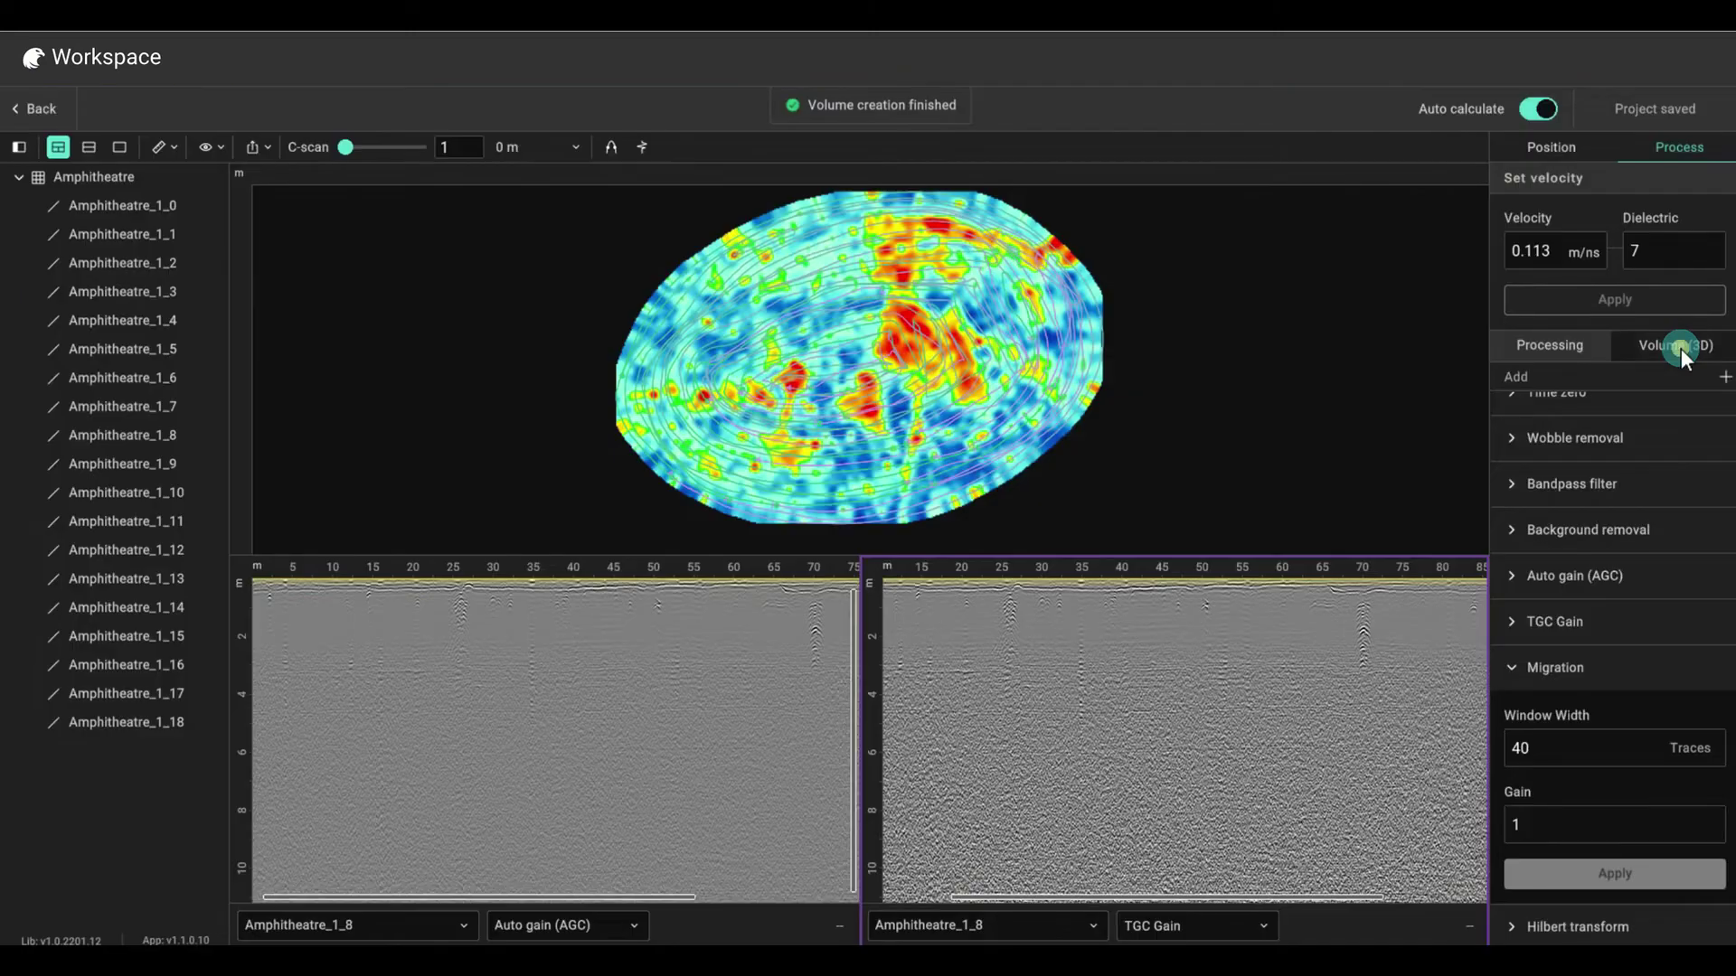
- Turn off Auto volume, expand Slicing, and show the radargram depth axis in time
left_click(1678, 348)
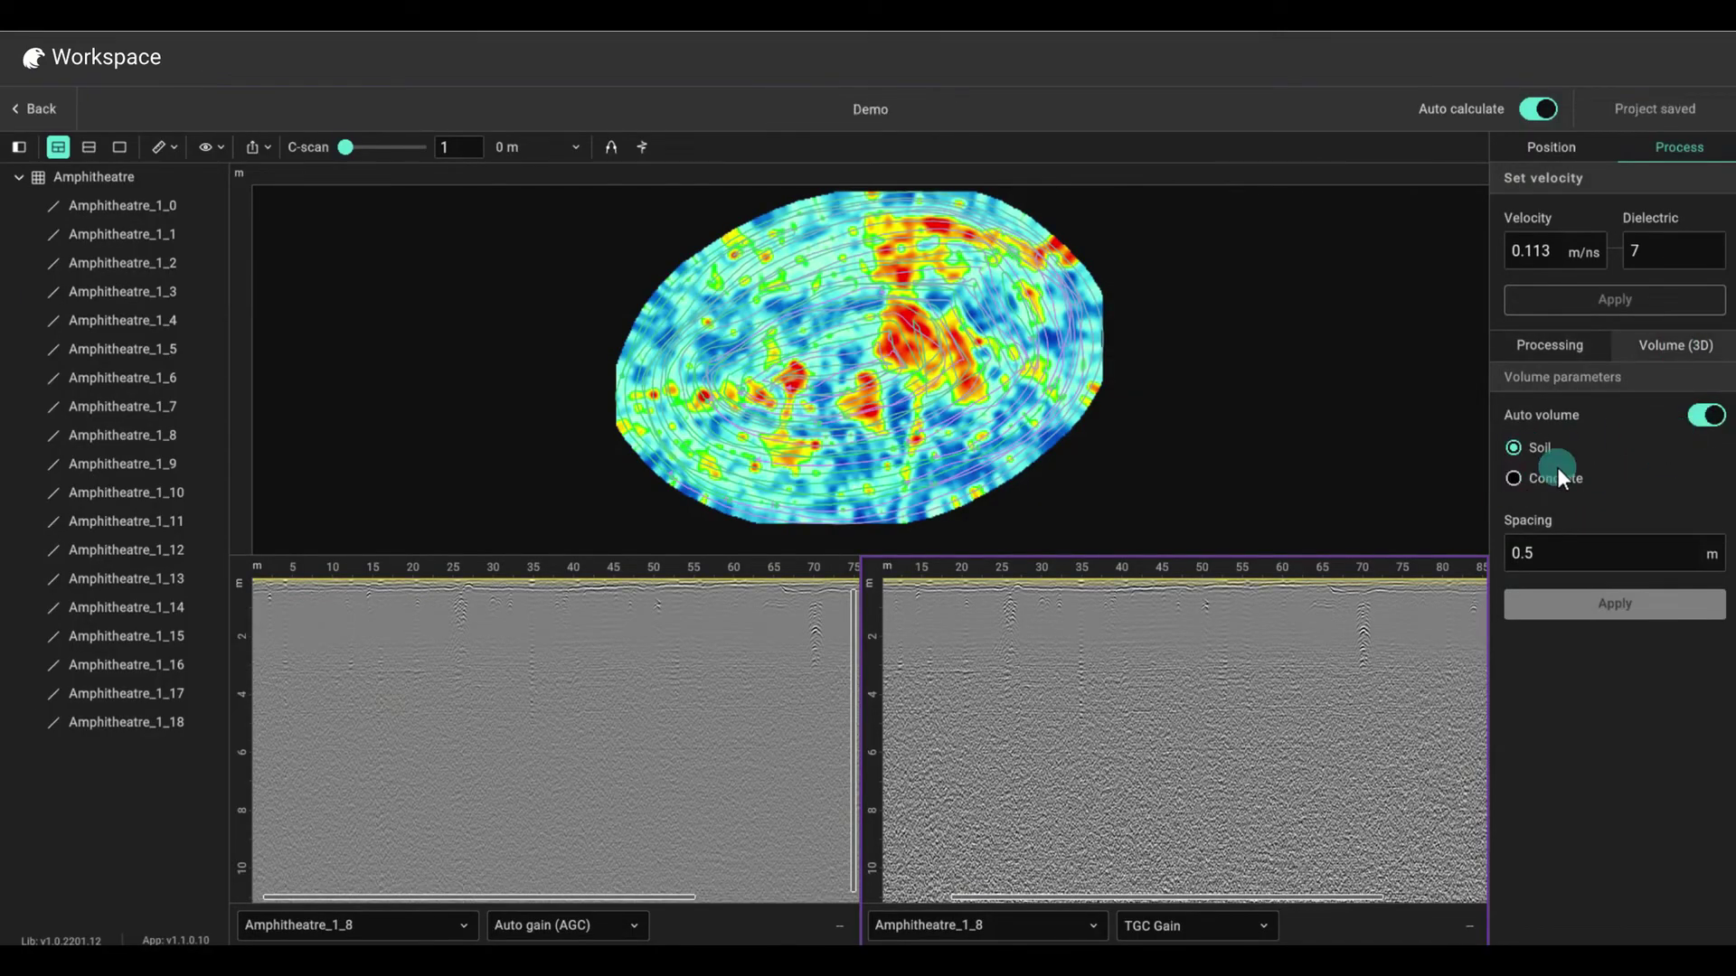
left_click(1707, 416)
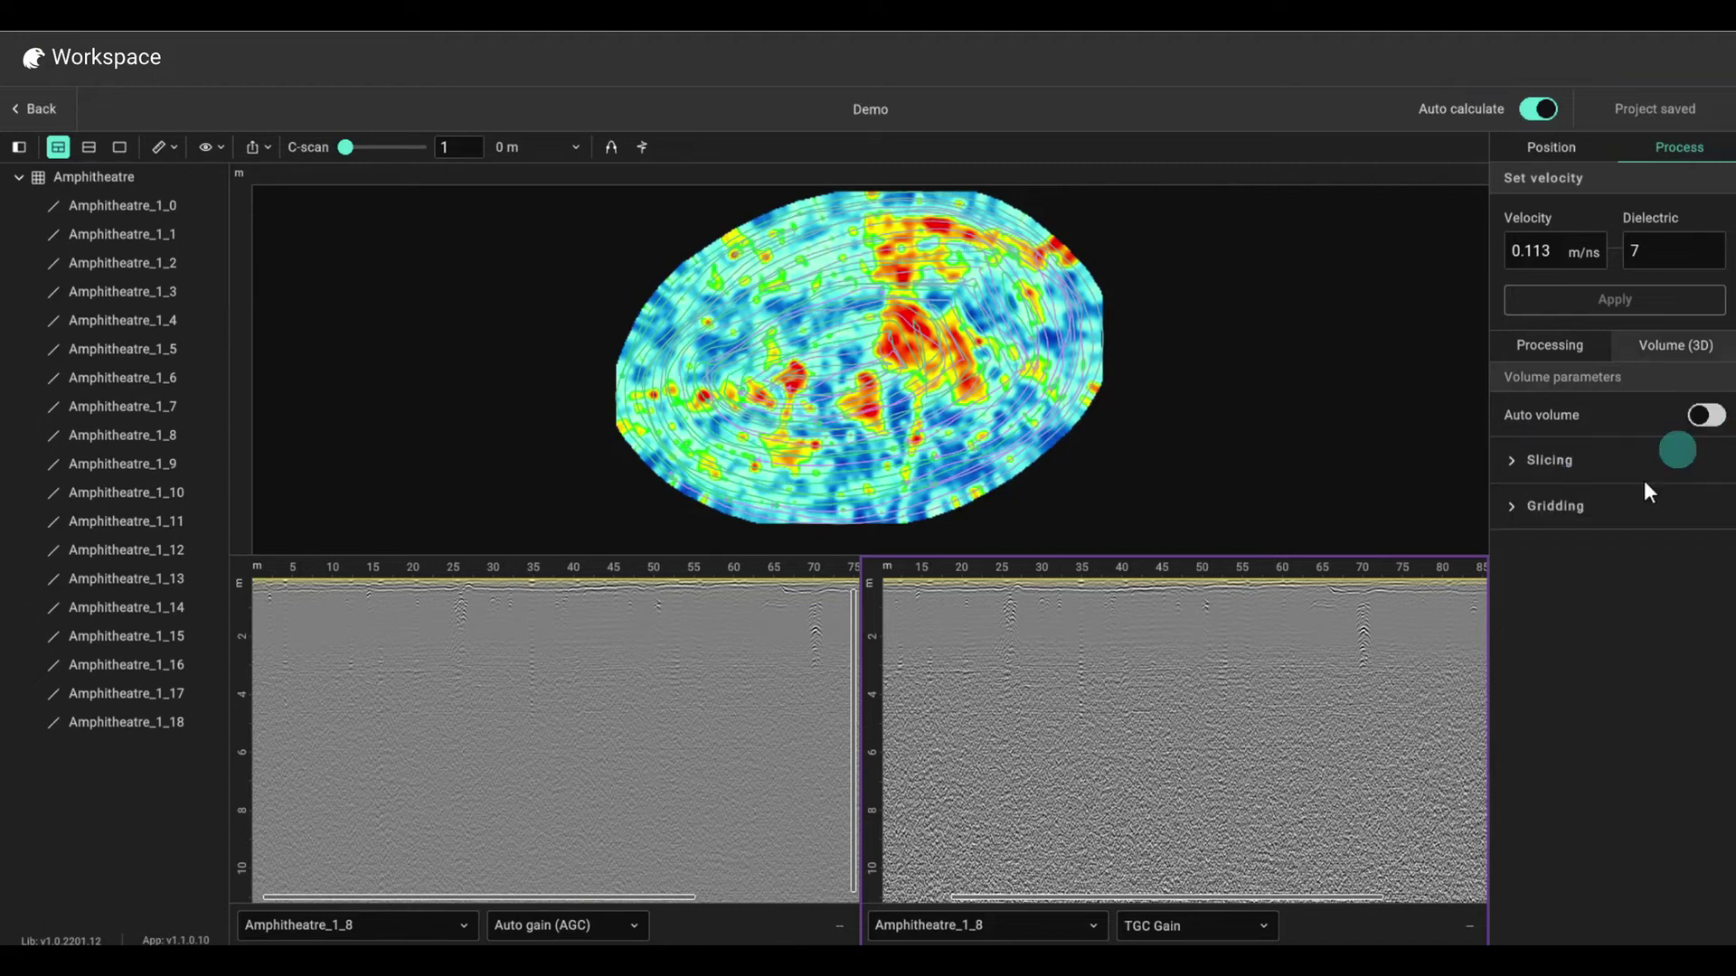
left_click(1511, 459)
left_click(870, 583)
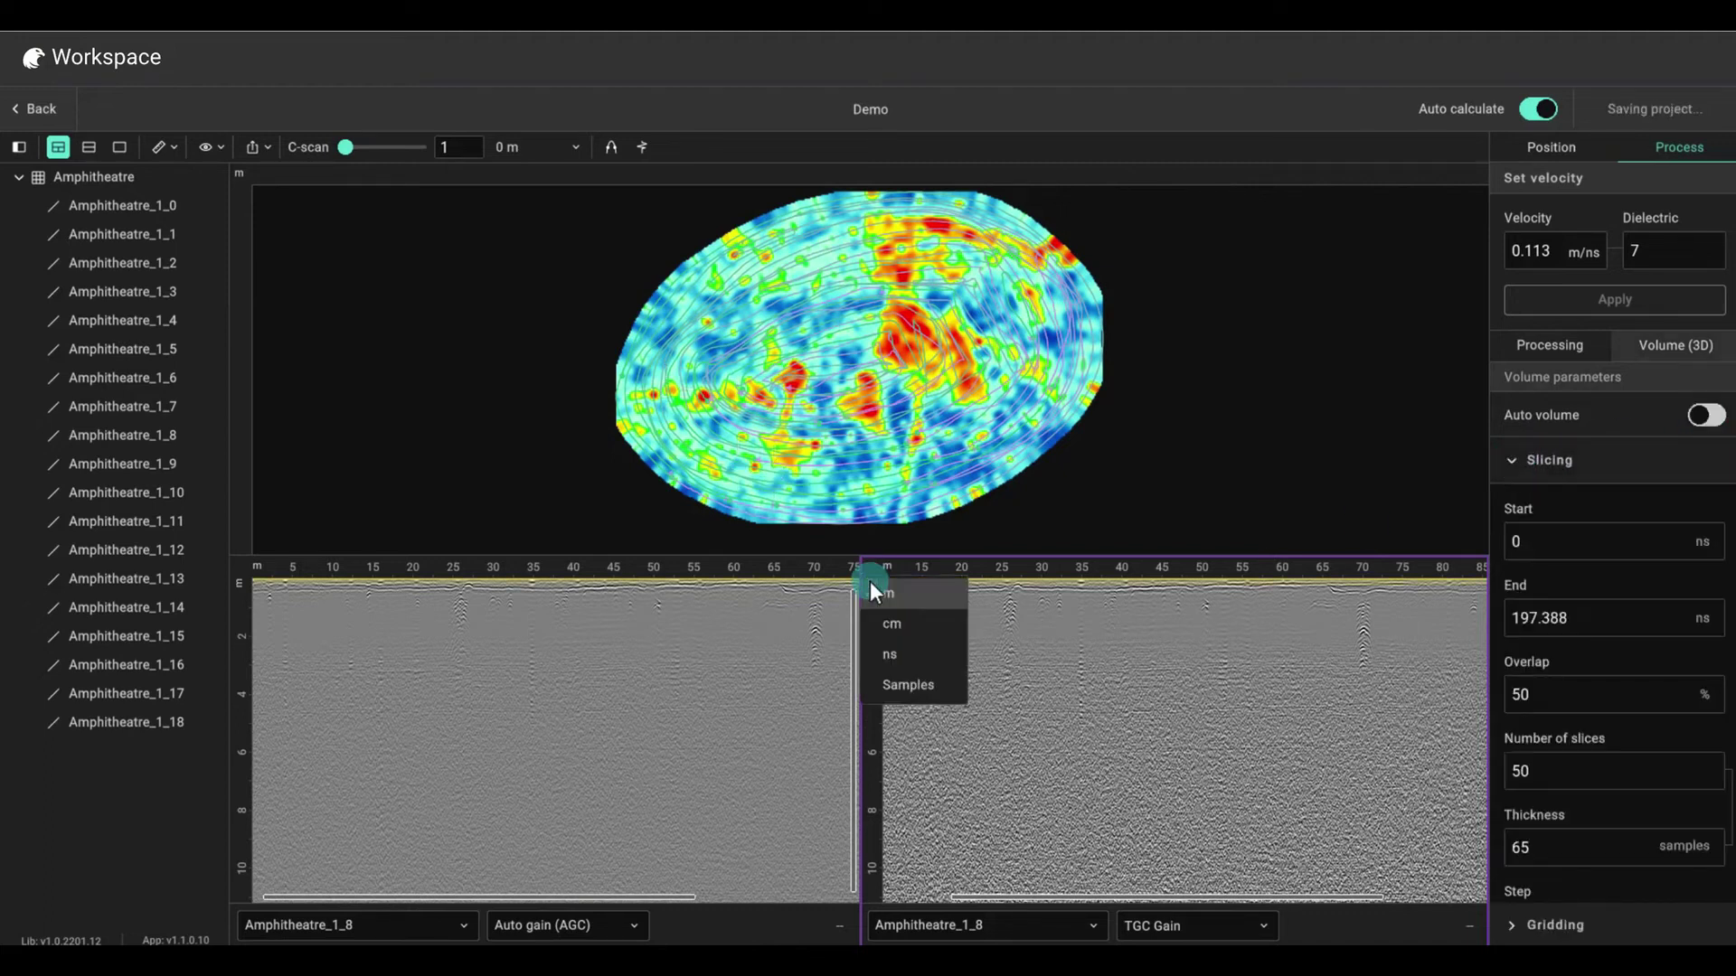
left_click(885, 656)
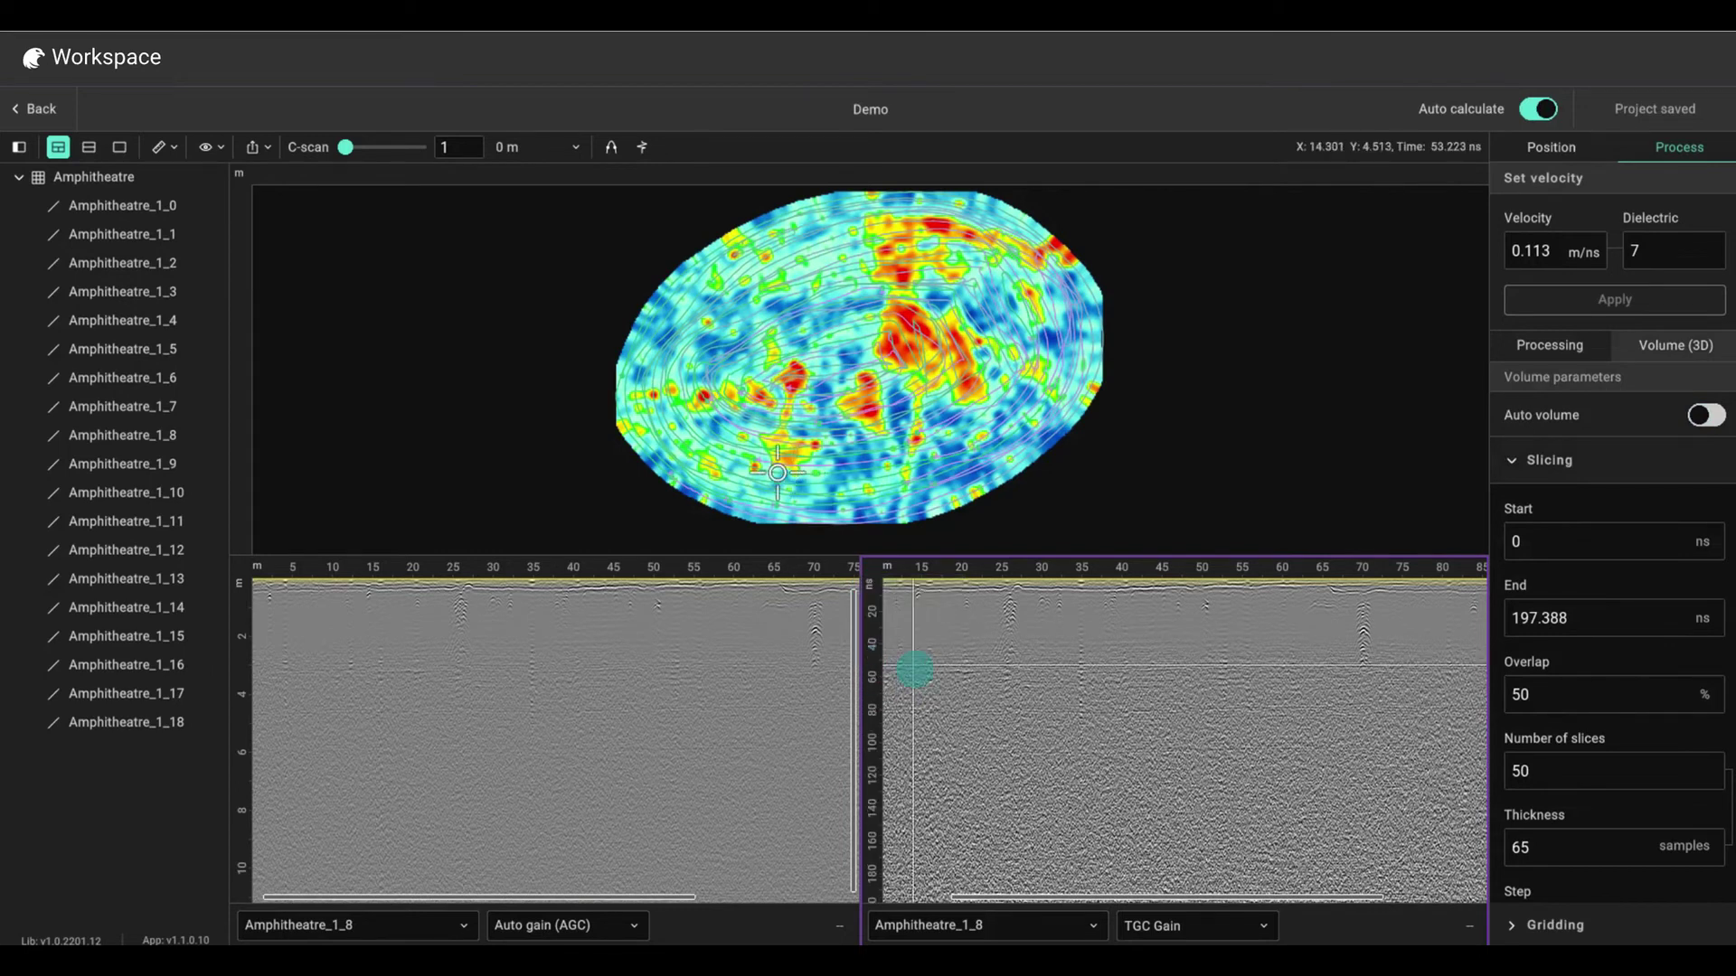
- Set slicing to end at 60 ns with 40 slices using Absolute amplitude, and apply
double_click(1589, 619)
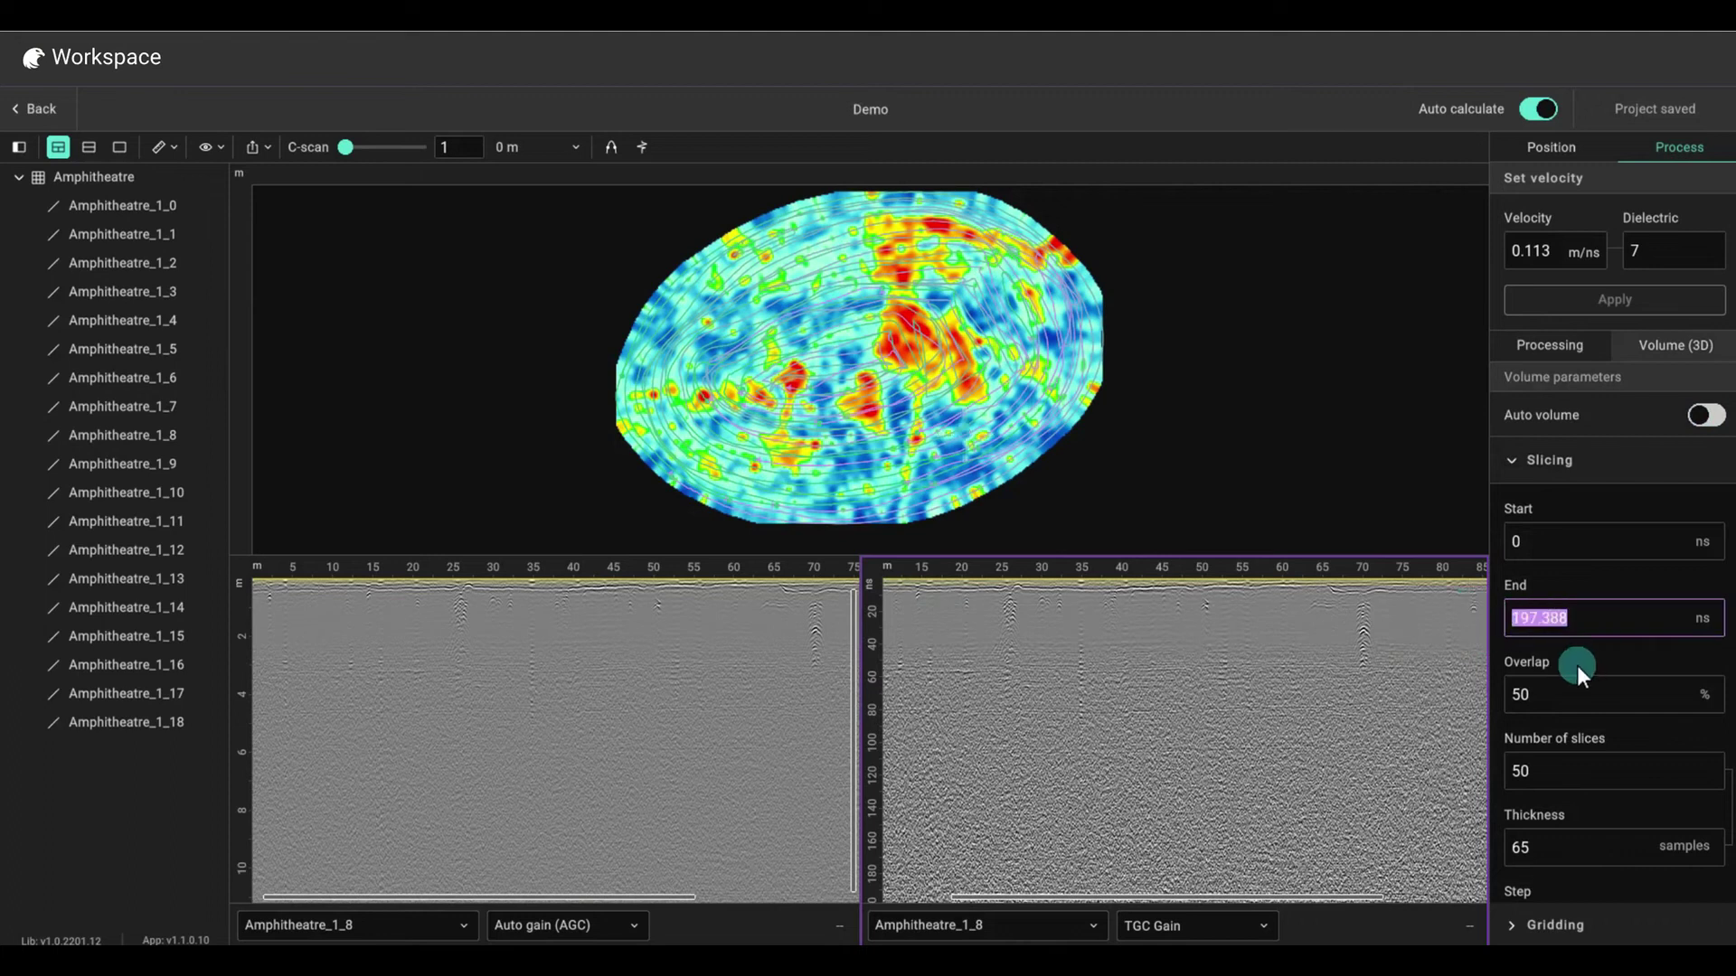
type("60")
scroll(1616, 751, "down", 2)
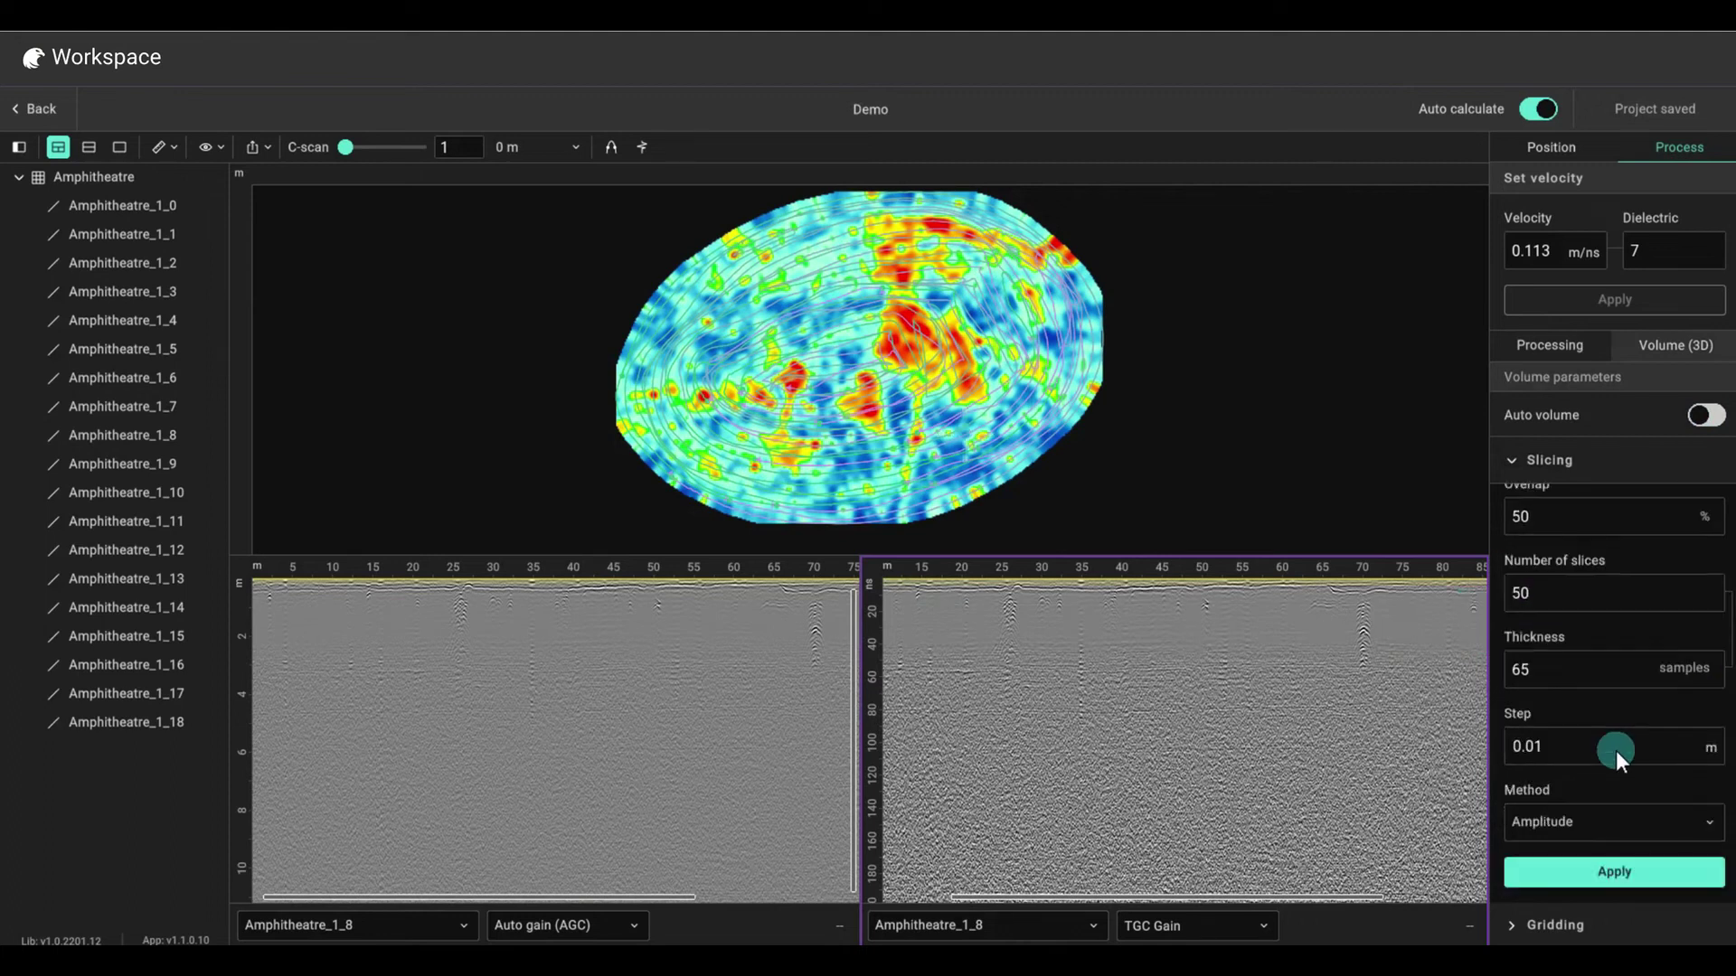
double_click(1520, 592)
type("40")
left_click(1606, 823)
left_click(1615, 849)
left_click(1610, 880)
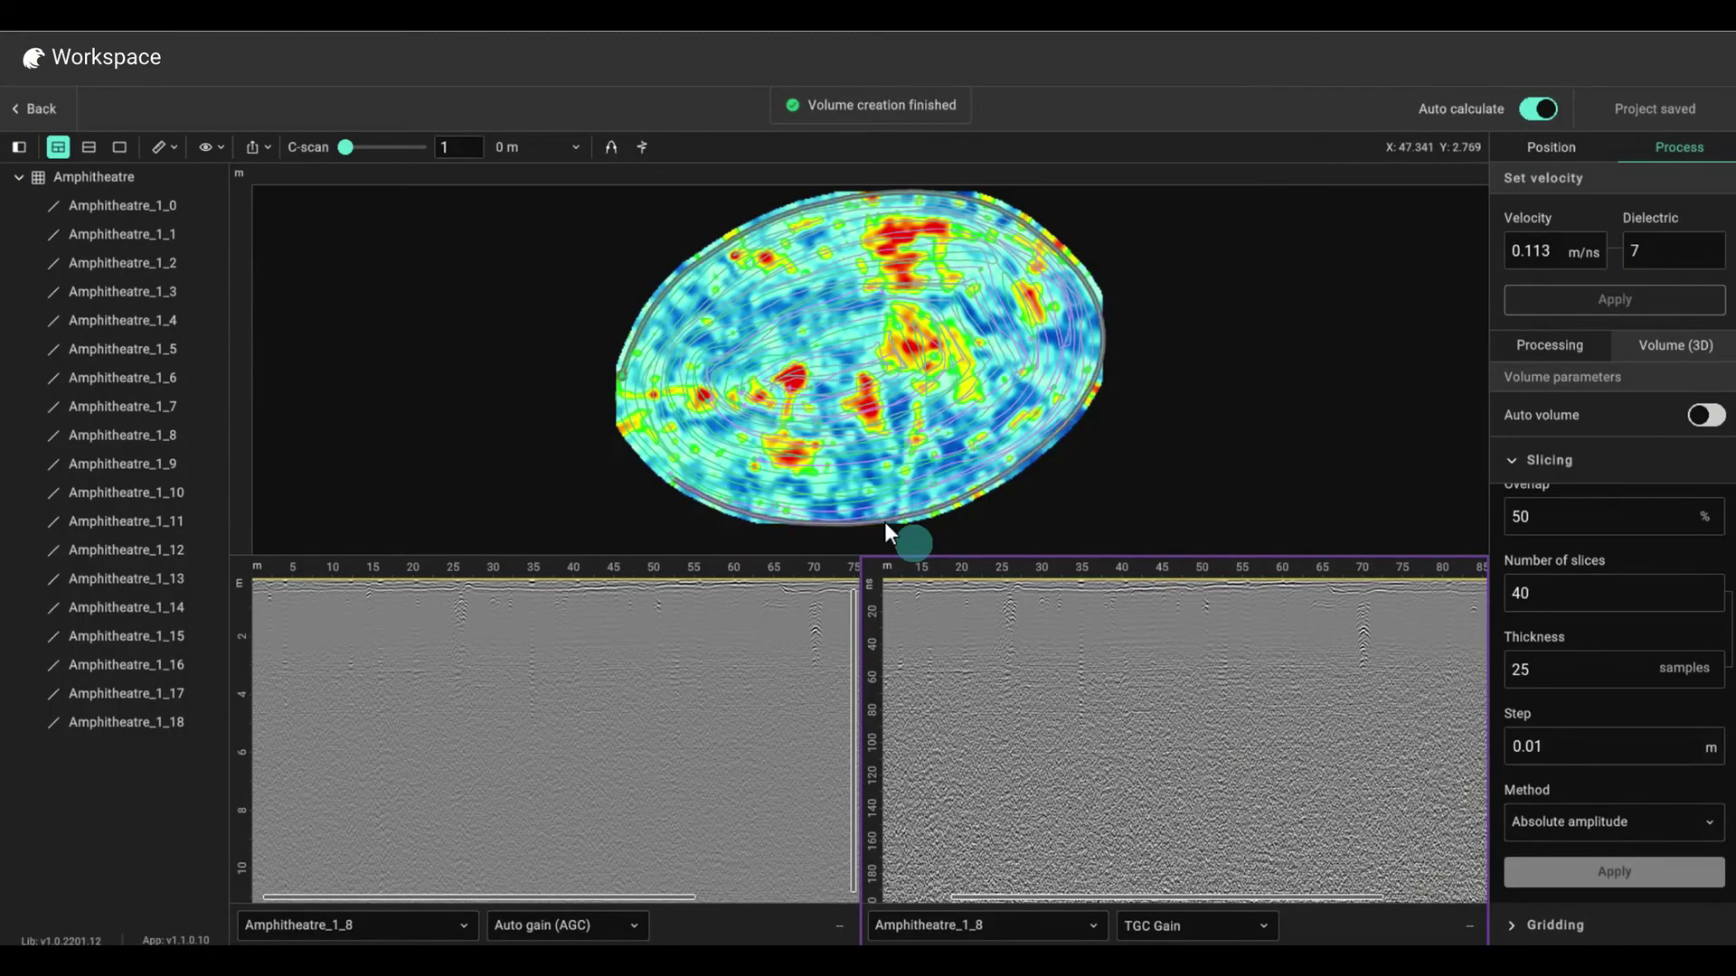
left_click(1532, 749)
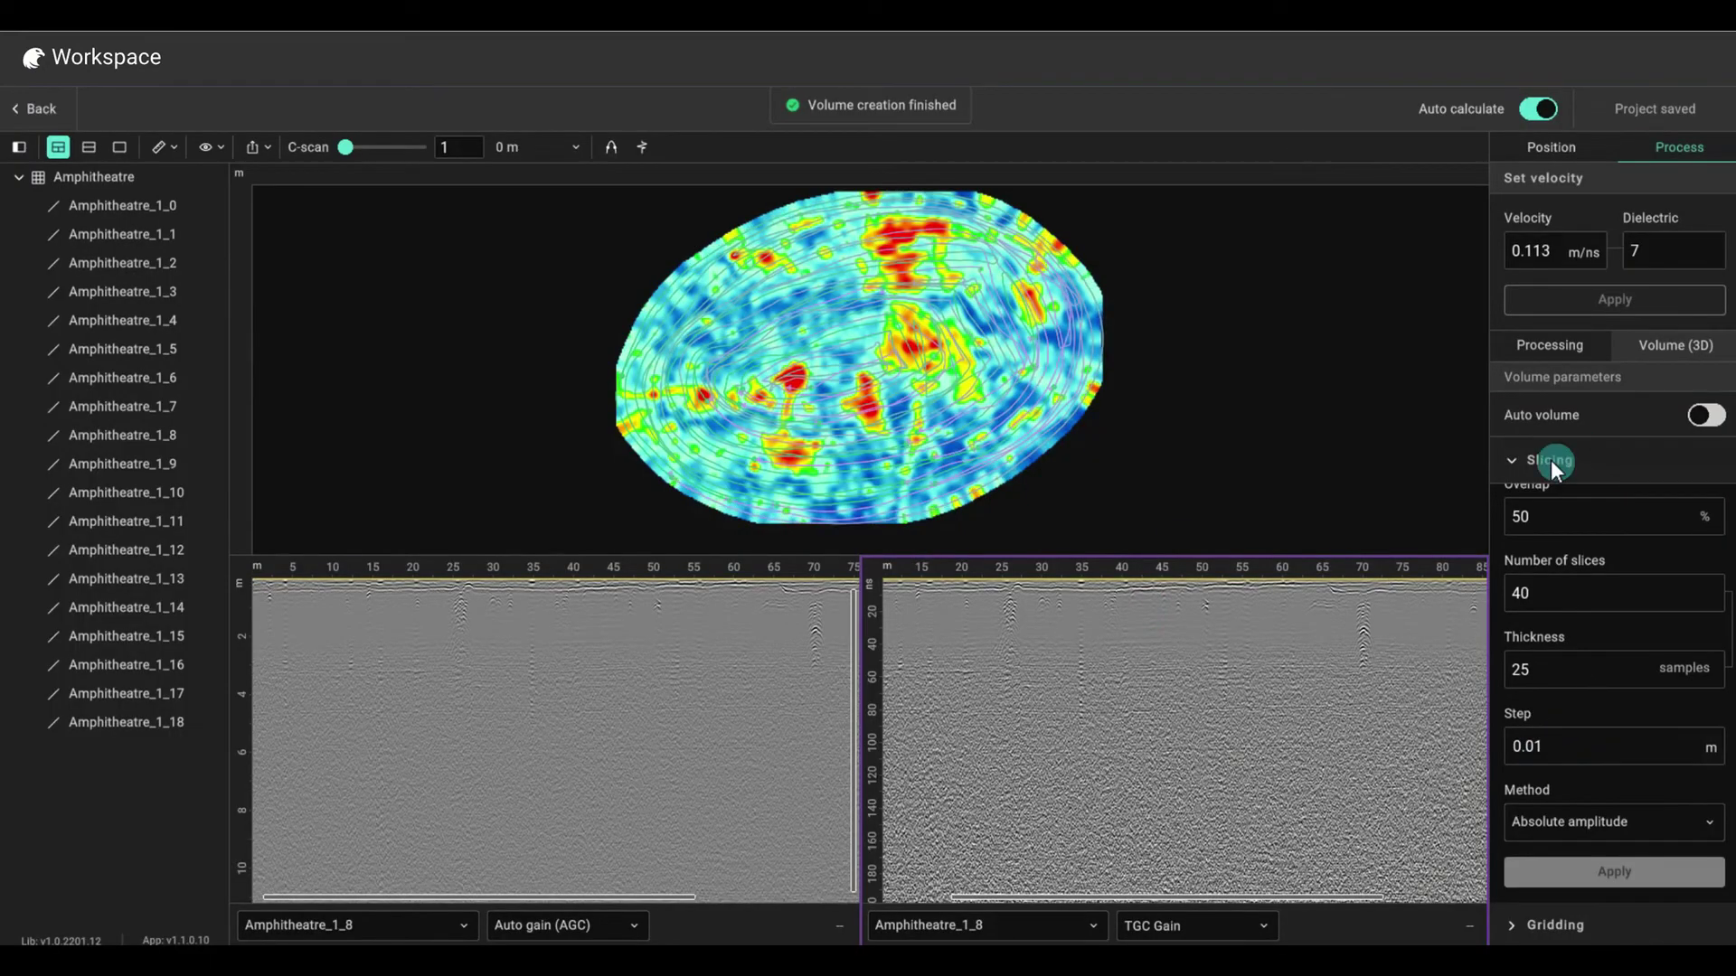
- Show the Gridding panel (0.124 m cells, 0.75 m radii, Average 3x3) and activate the C-scan view
left_click(1513, 457)
left_click(1519, 508)
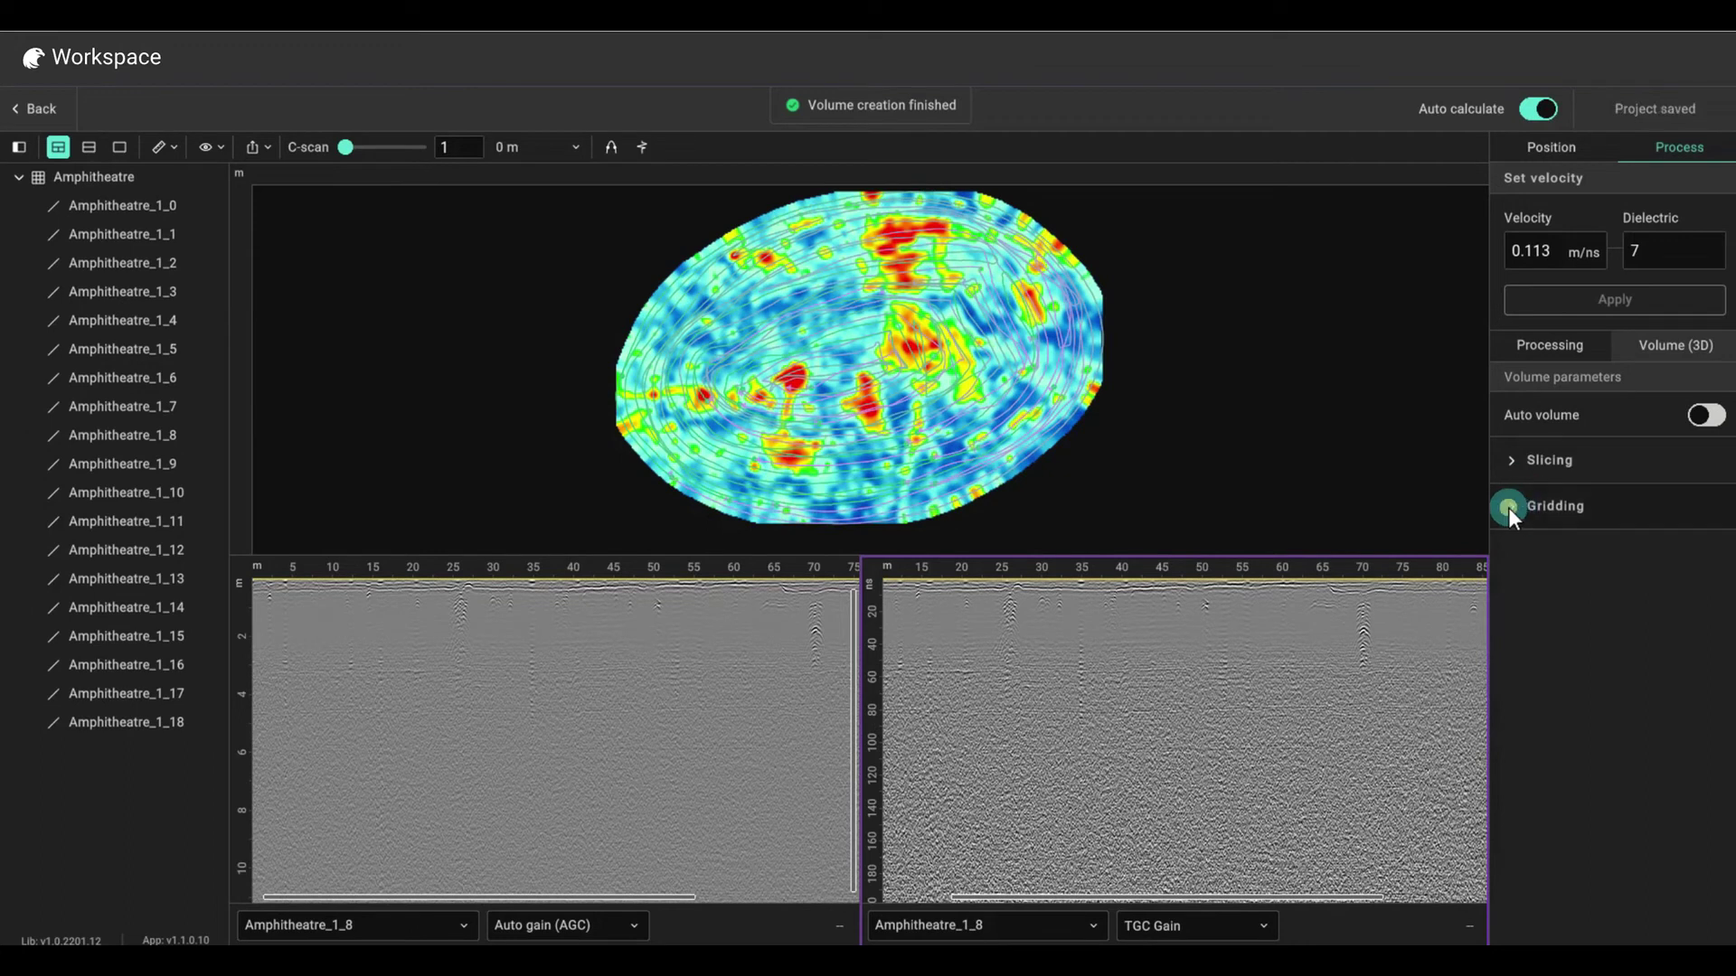
left_click(1560, 665)
scroll(1595, 690, "down", 3)
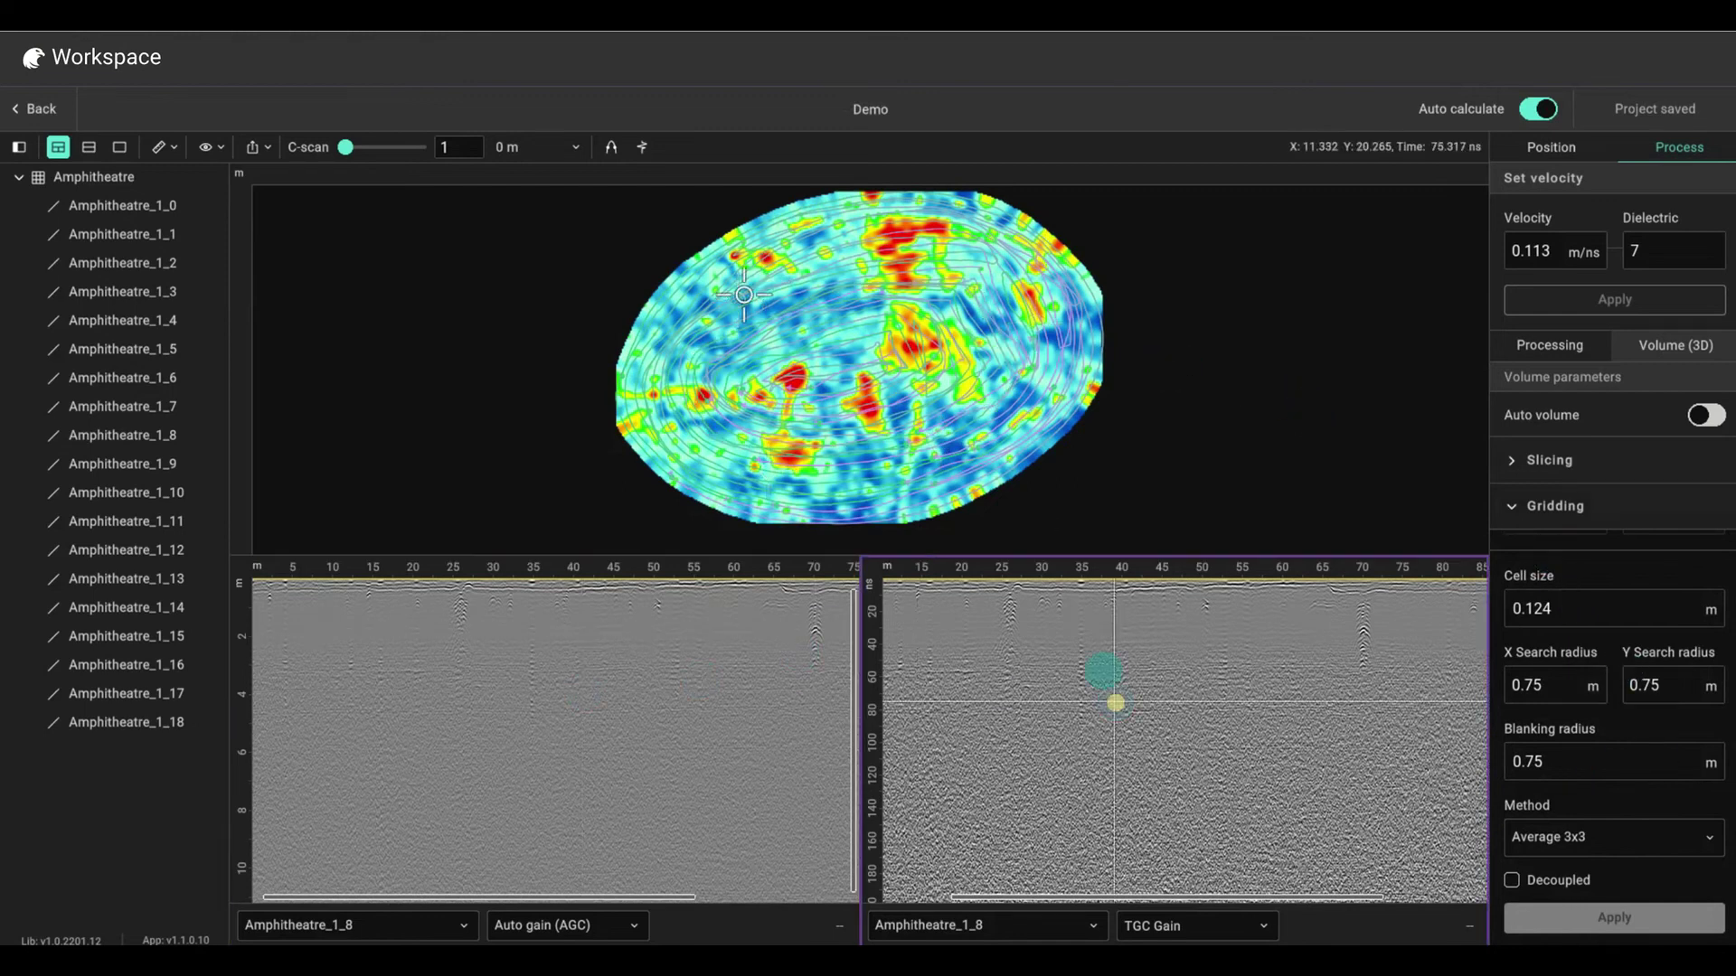
left_click(444, 268)
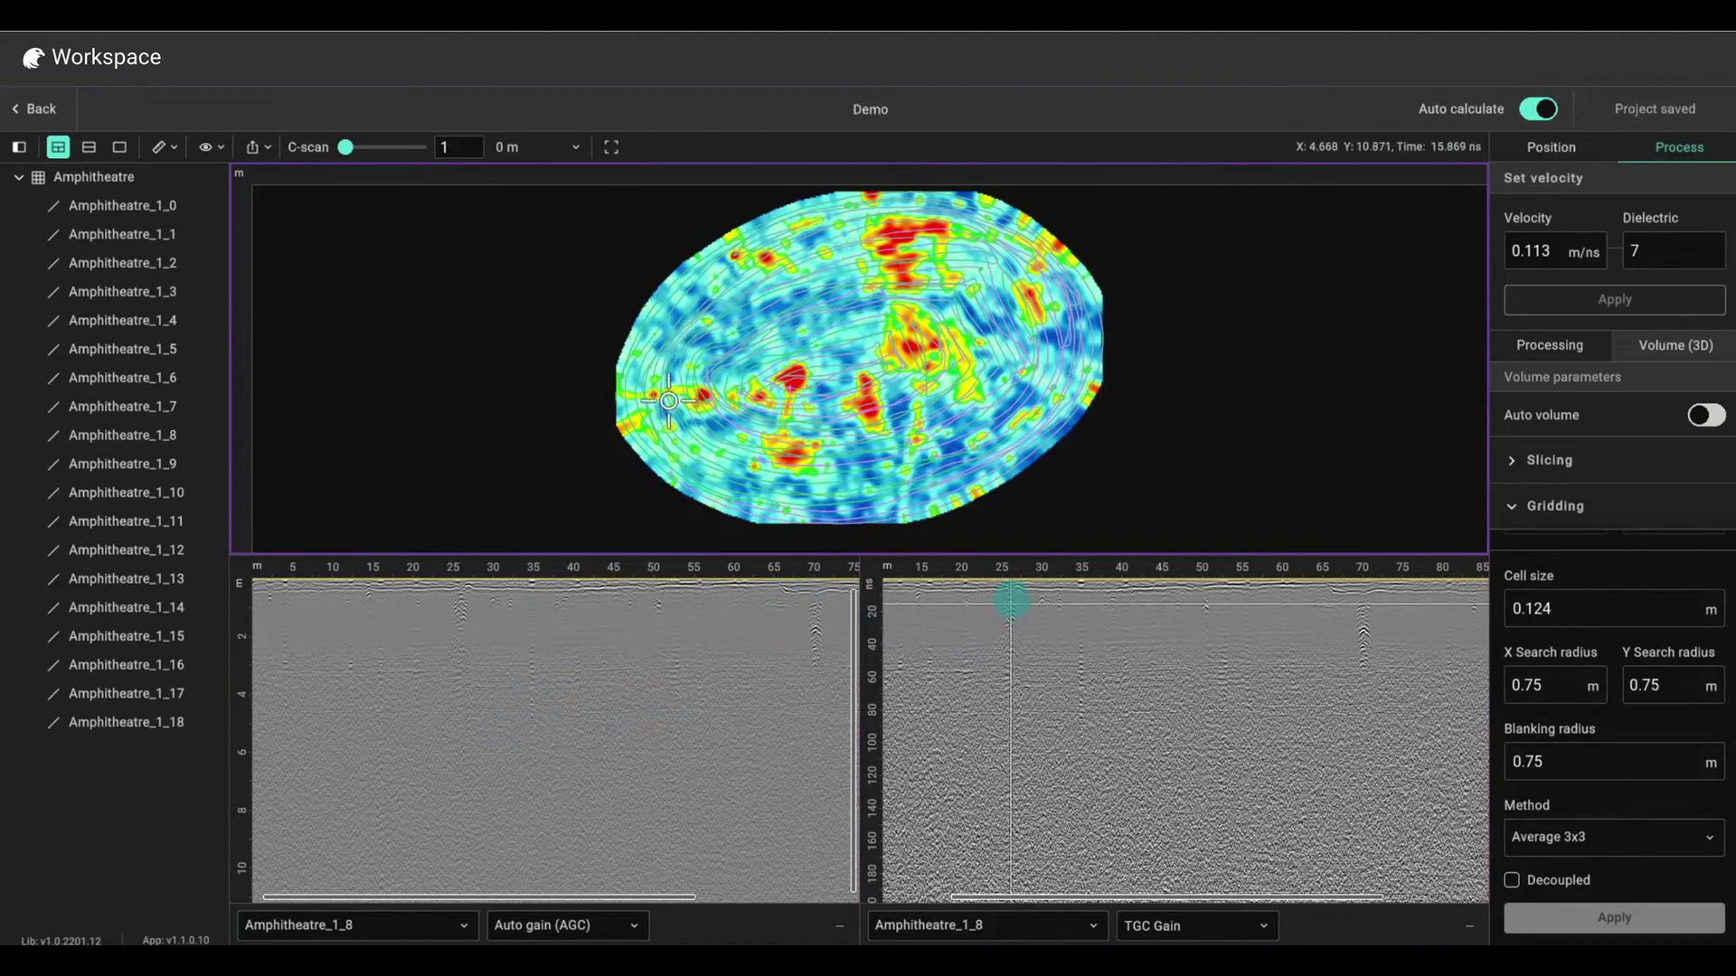
- Step the C-scan down to depth slice 9 at 0.68 m
left_click(474, 142)
left_click(475, 142)
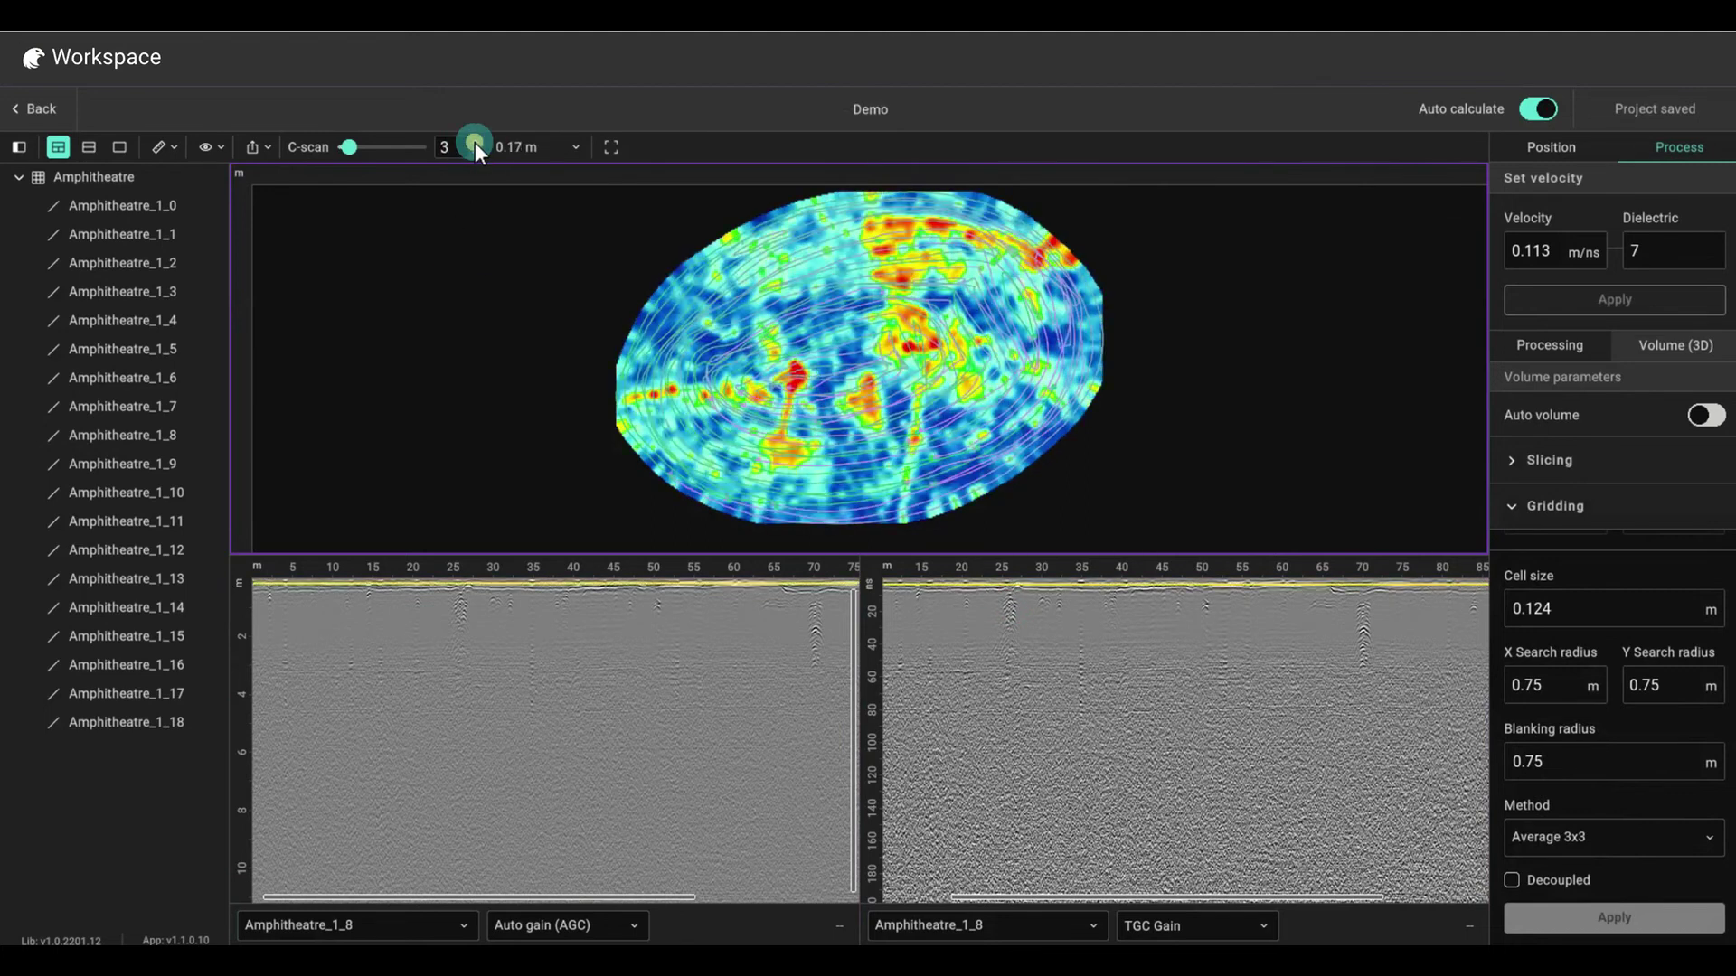
left_click(475, 142)
left_click(475, 143)
left_click(474, 143)
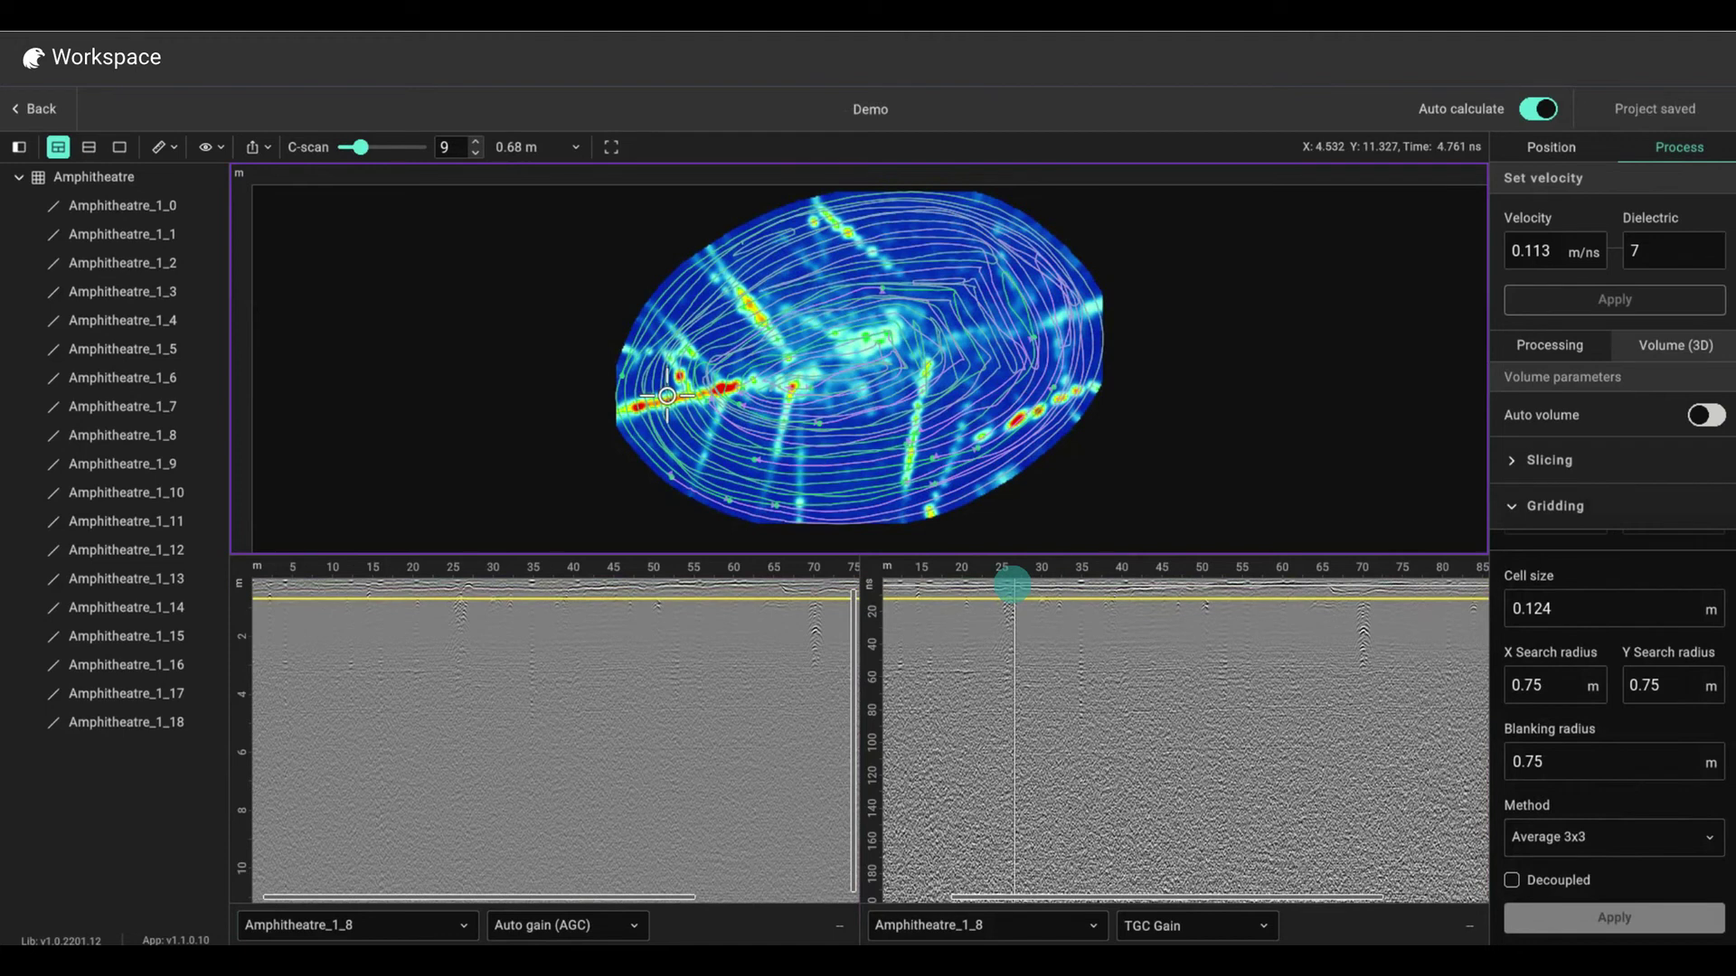
- Select line Amphitheatre_1_8 and trace positions along its radargram on the map
left_click(135, 435)
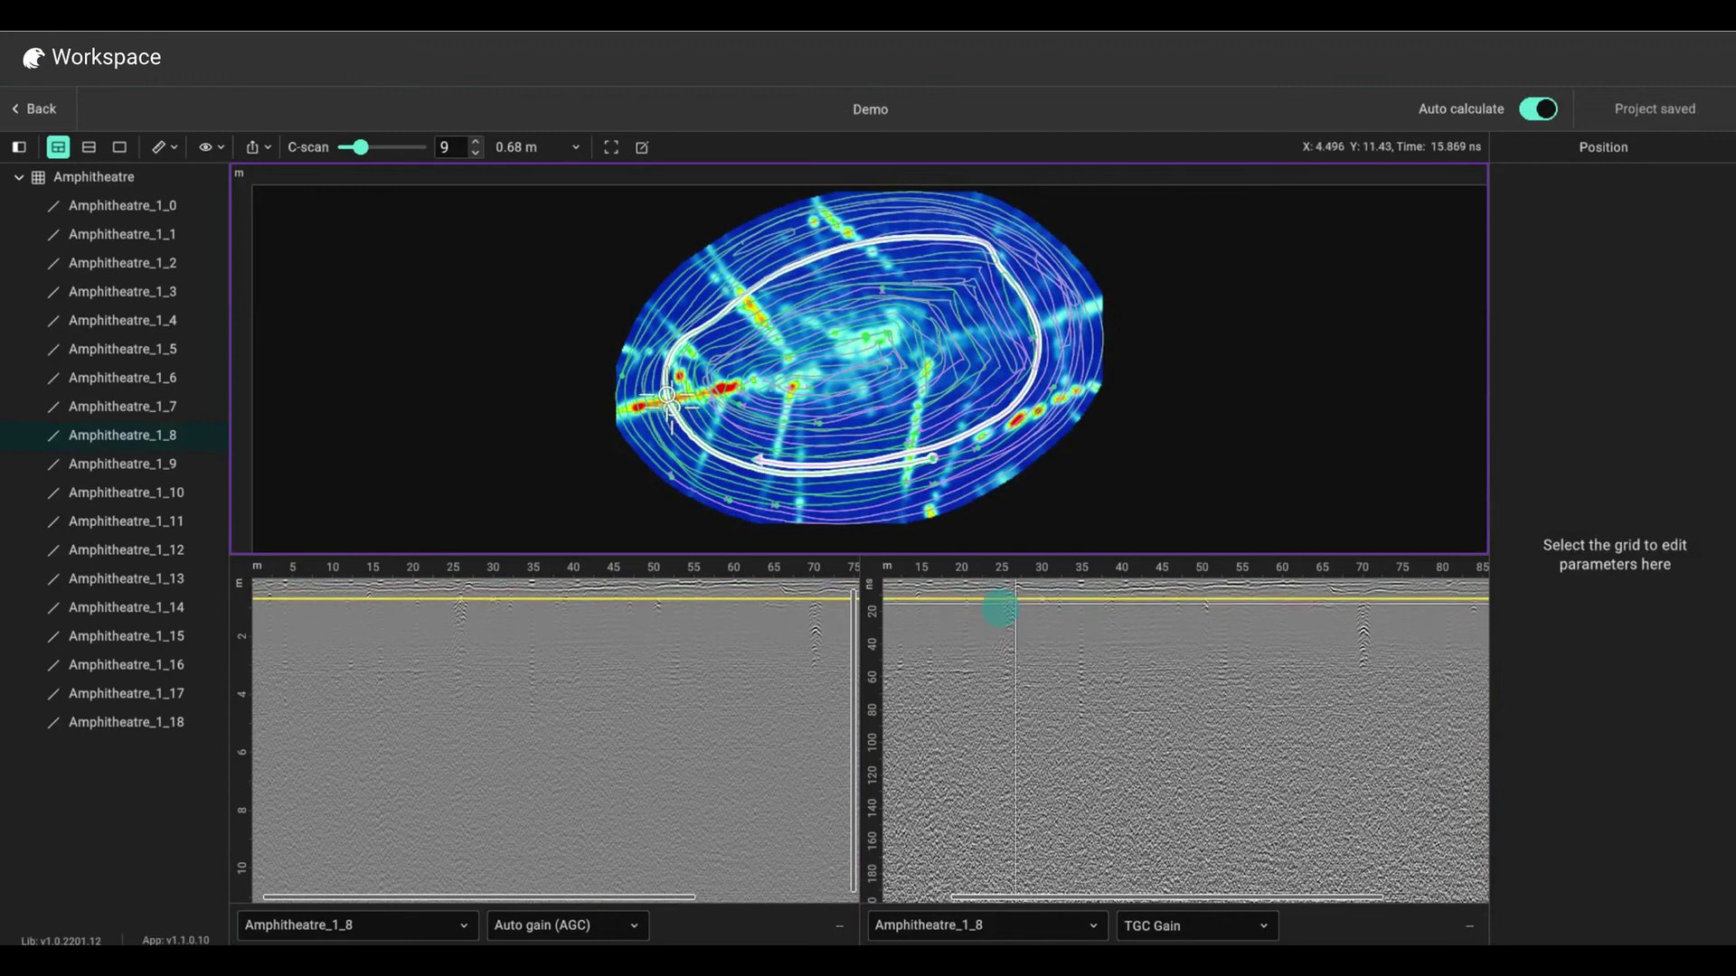
left_click_drag(1031, 570, 1366, 607)
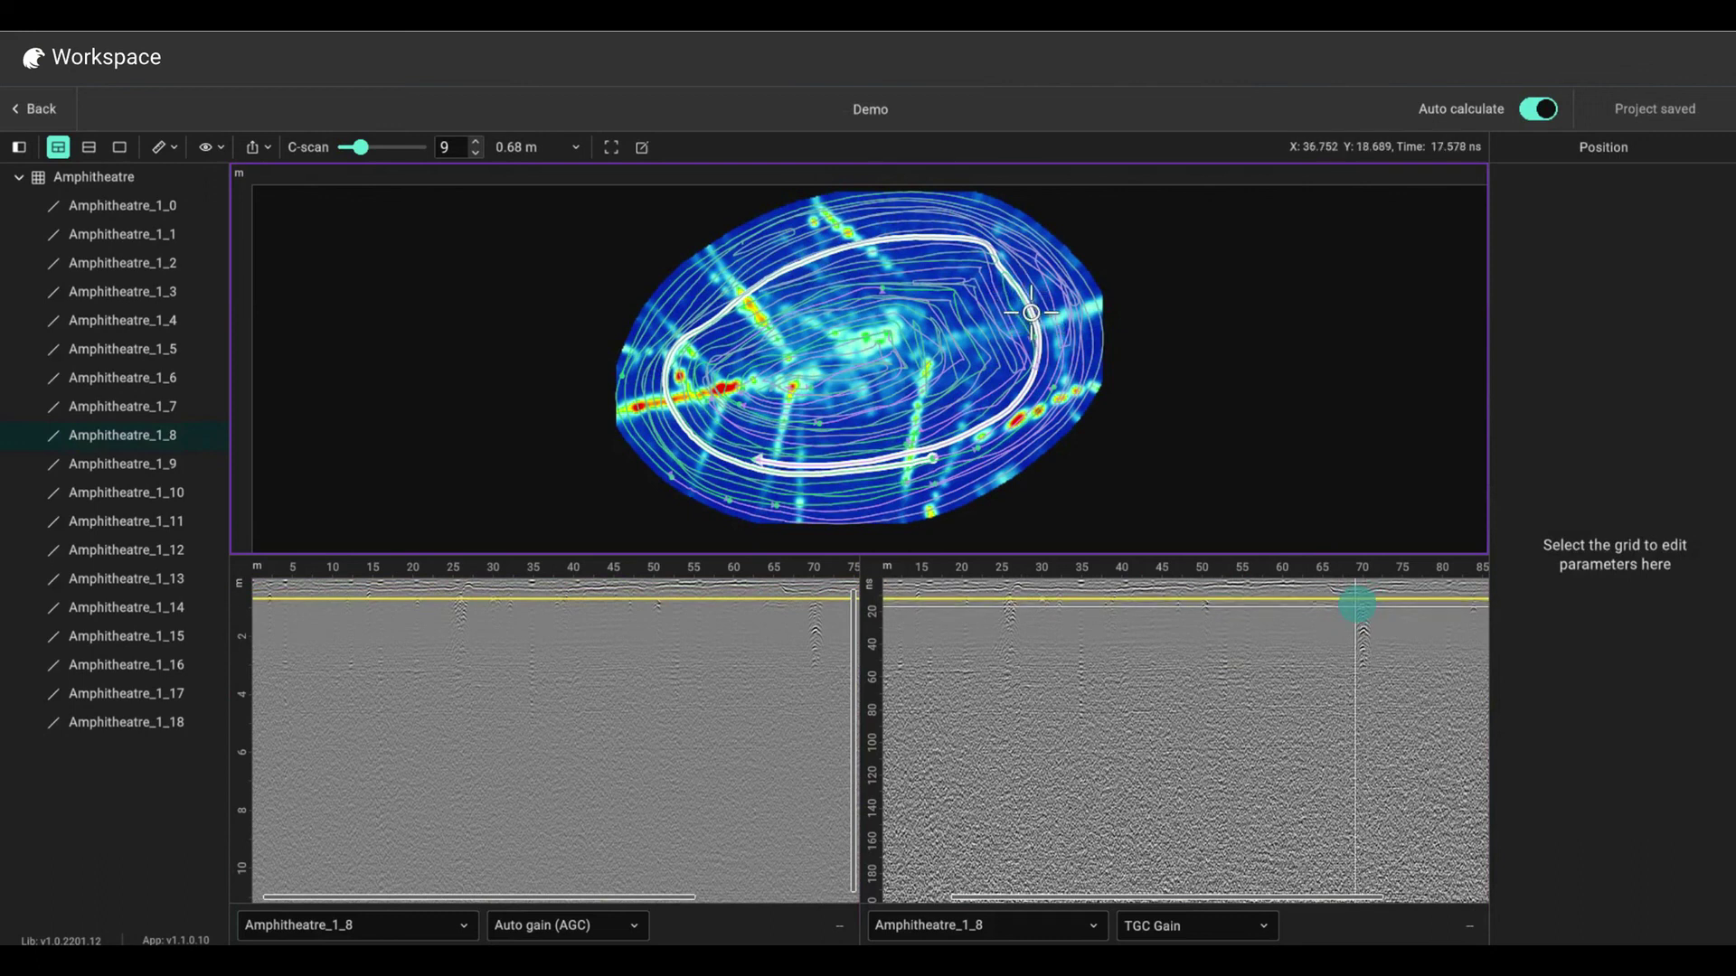
left_click_drag(1368, 606, 1363, 606)
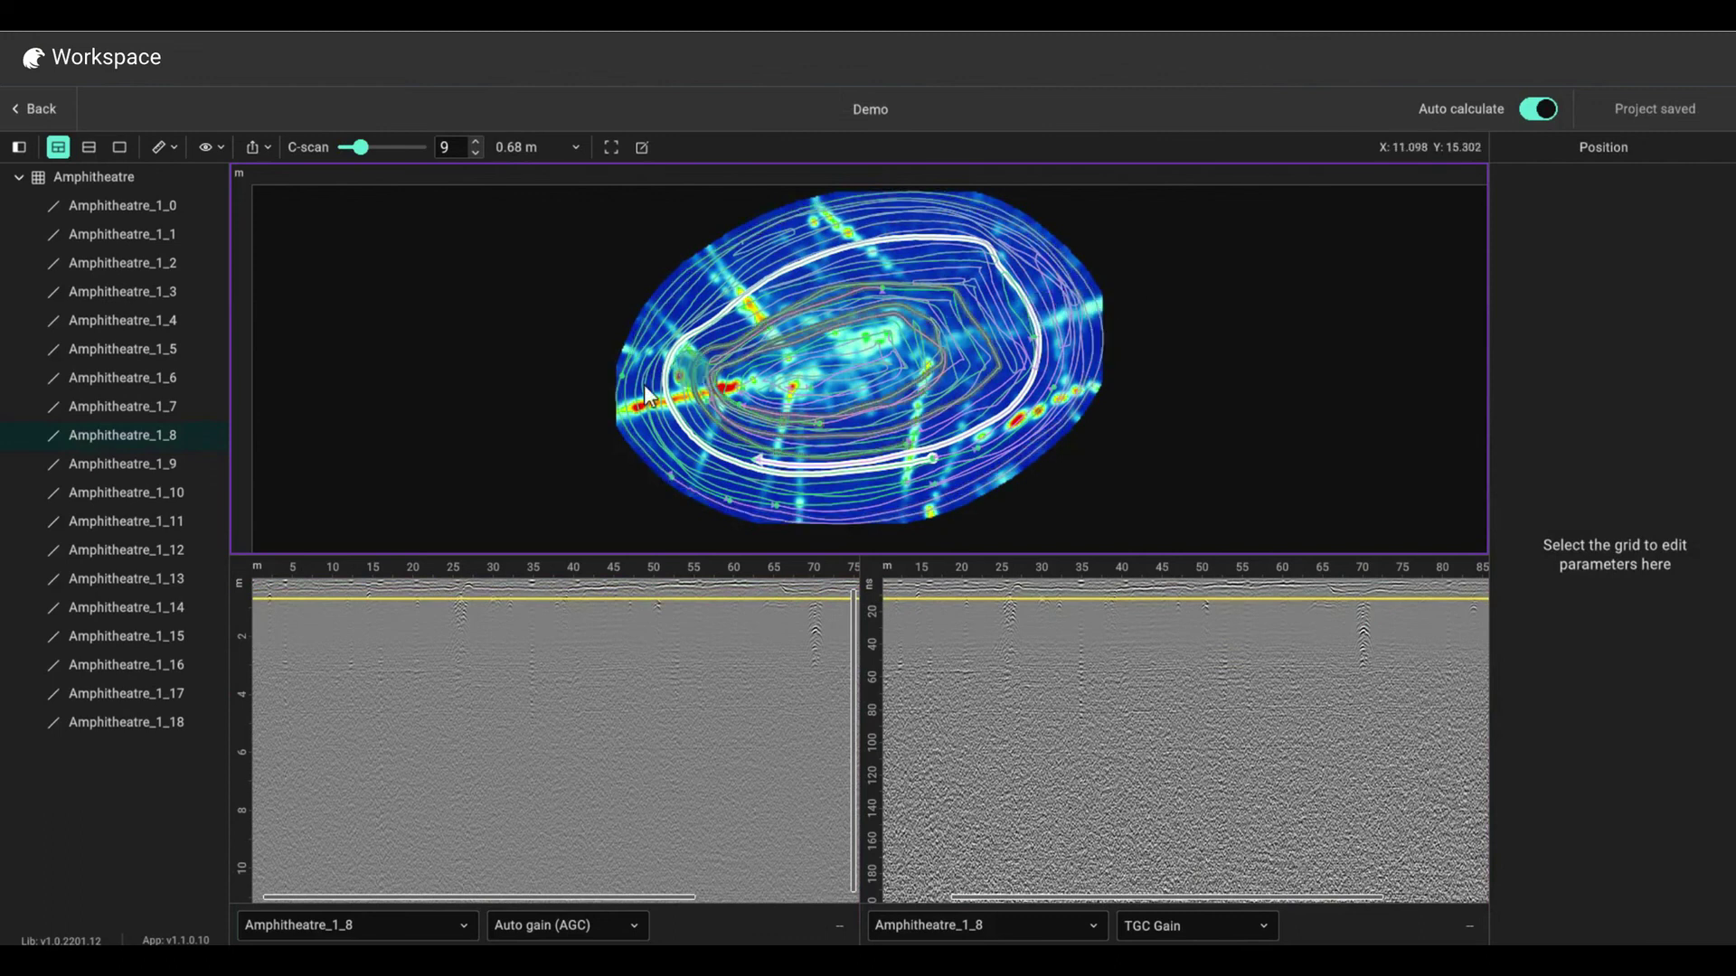
mouse_move(1091, 308)
left_mouse_down()
mouse_move(561, 273)
mouse_move(756, 469)
mouse_move(917, 467)
mouse_move(976, 342)
mouse_move(955, 503)
mouse_move(1011, 349)
mouse_move(1061, 377)
mouse_move(808, 350)
mouse_move(892, 357)
mouse_move(1253, 305)
mouse_move(585, 438)
mouse_move(1195, 317)
left_mouse_up()
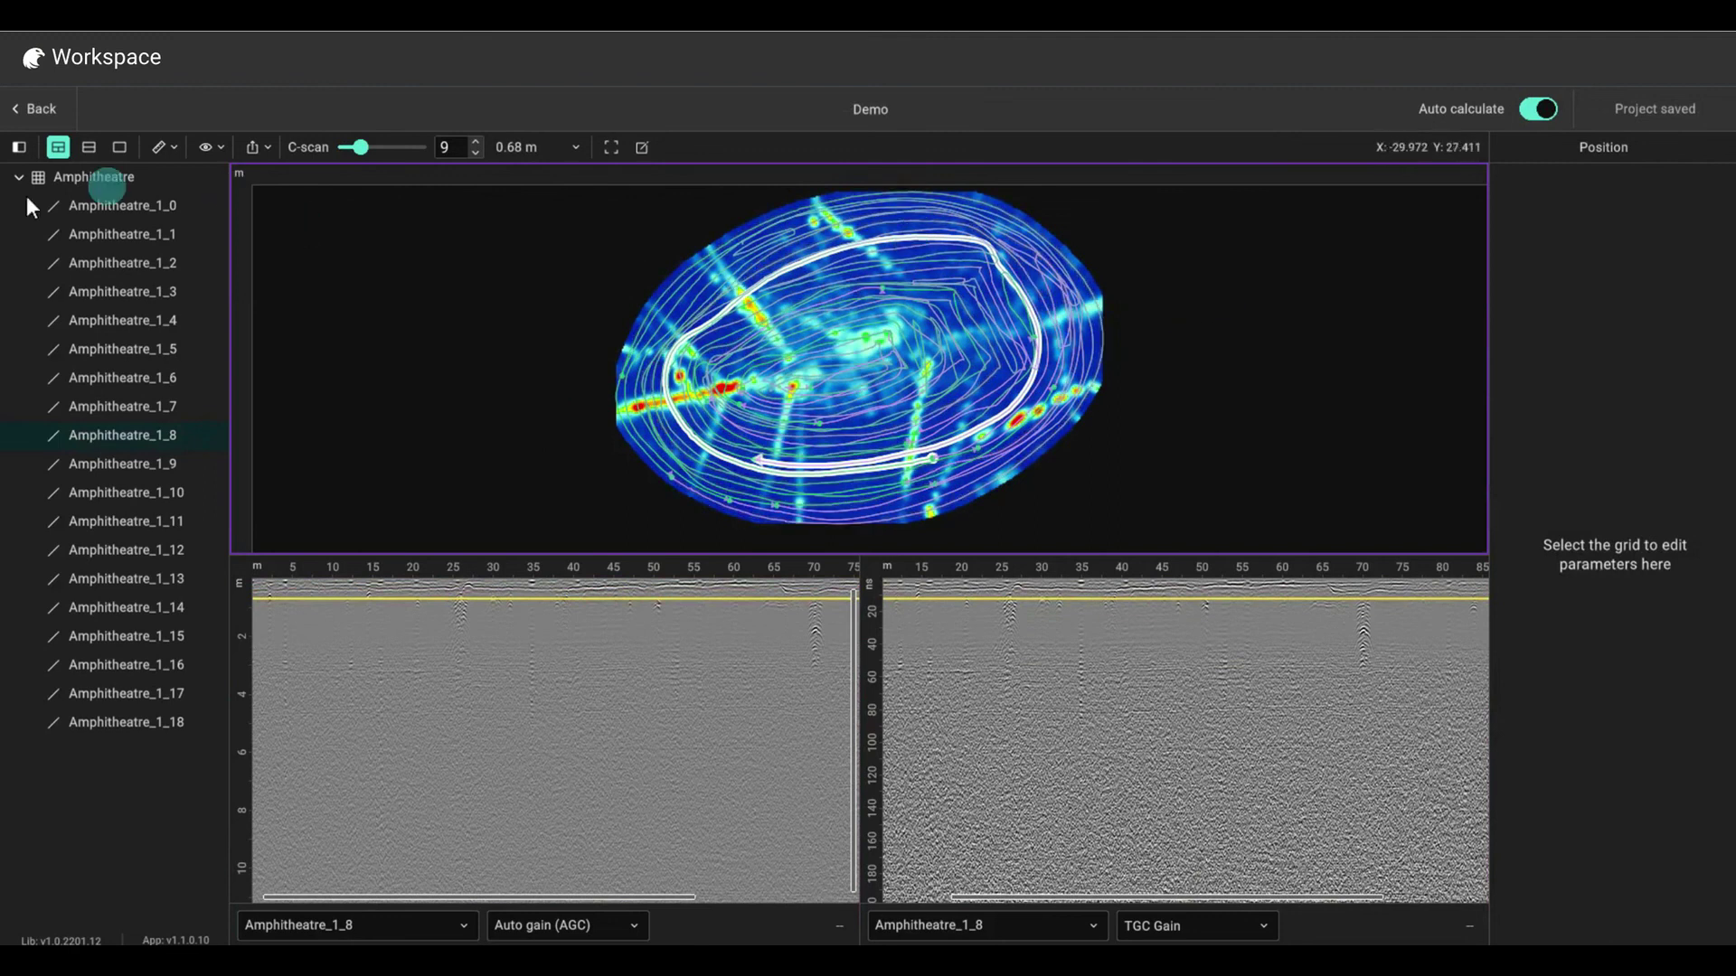
- Set the Amphitheatre grid's background image to ArcGIS (Esri) WorldImagery, then deselect the grid
left_click(73, 178)
left_click(1532, 146)
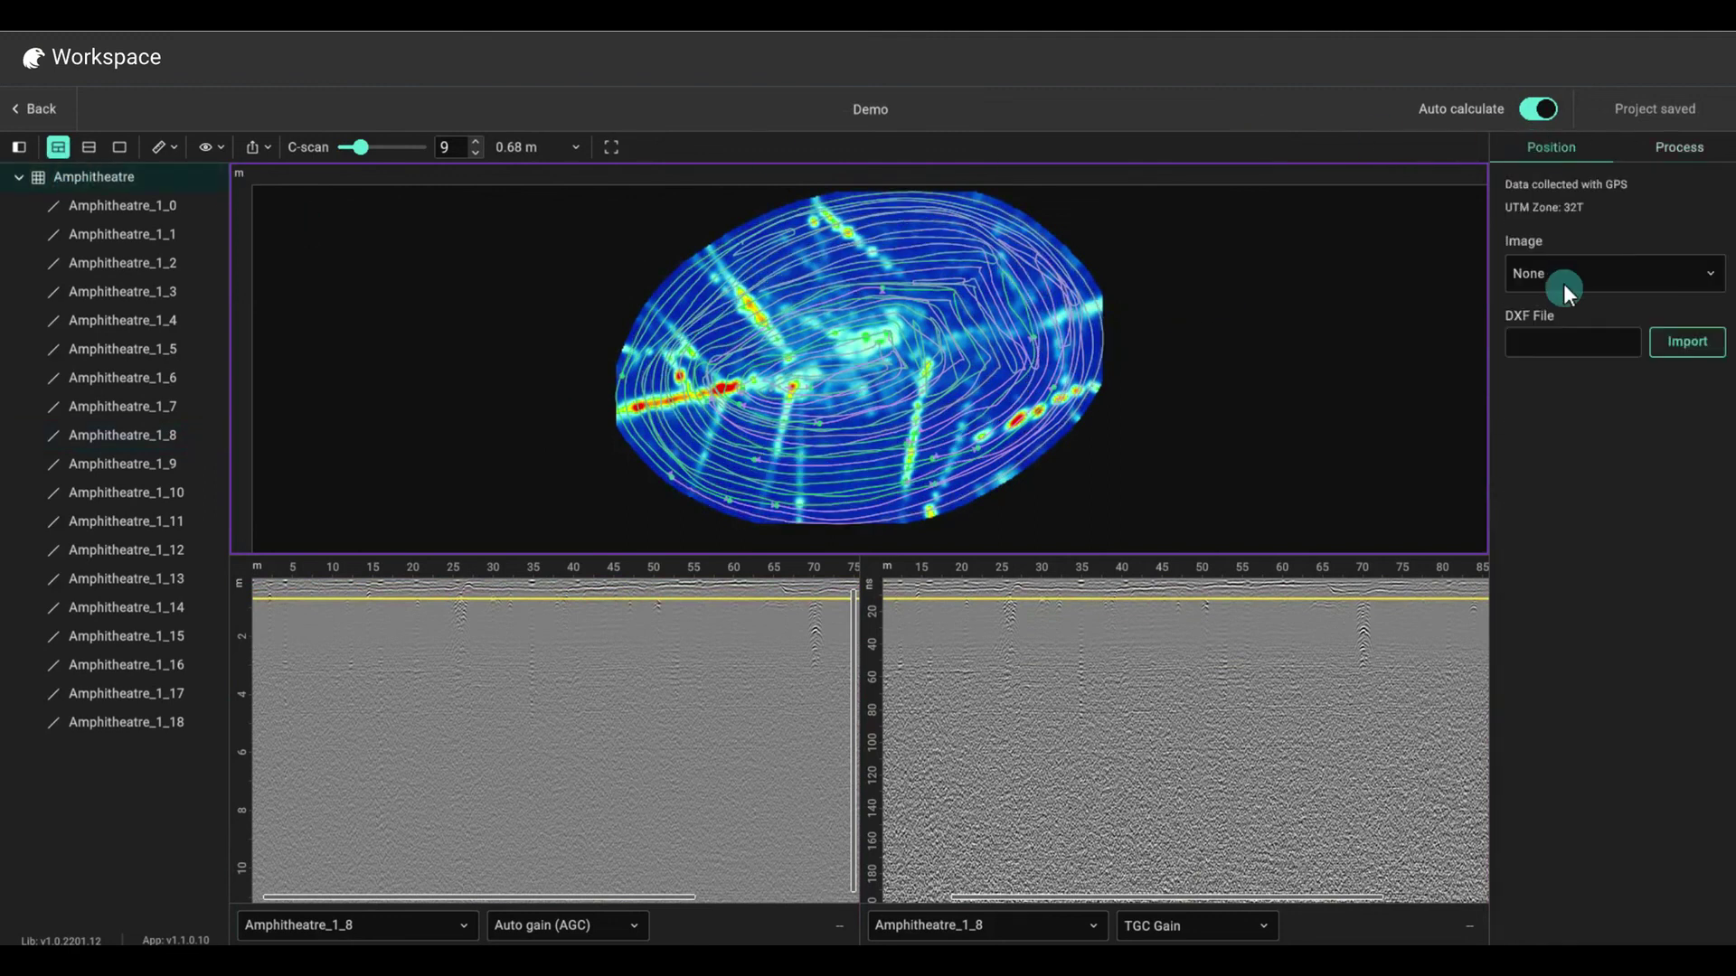
left_click(1564, 273)
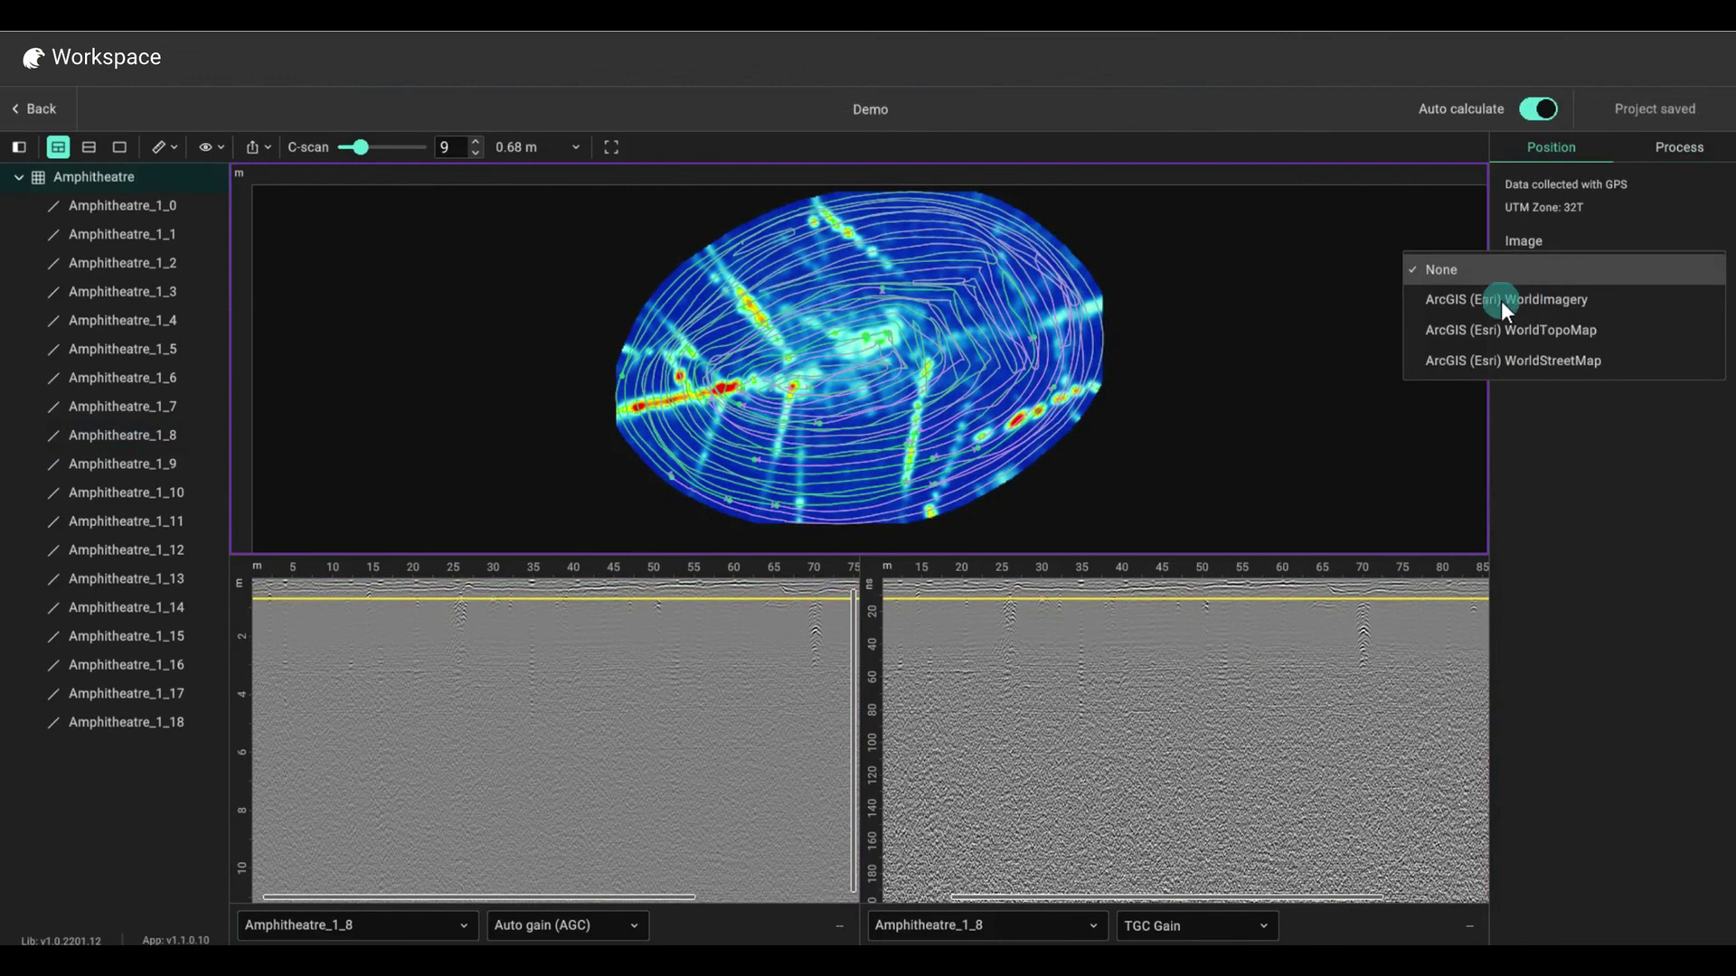
left_click(1548, 300)
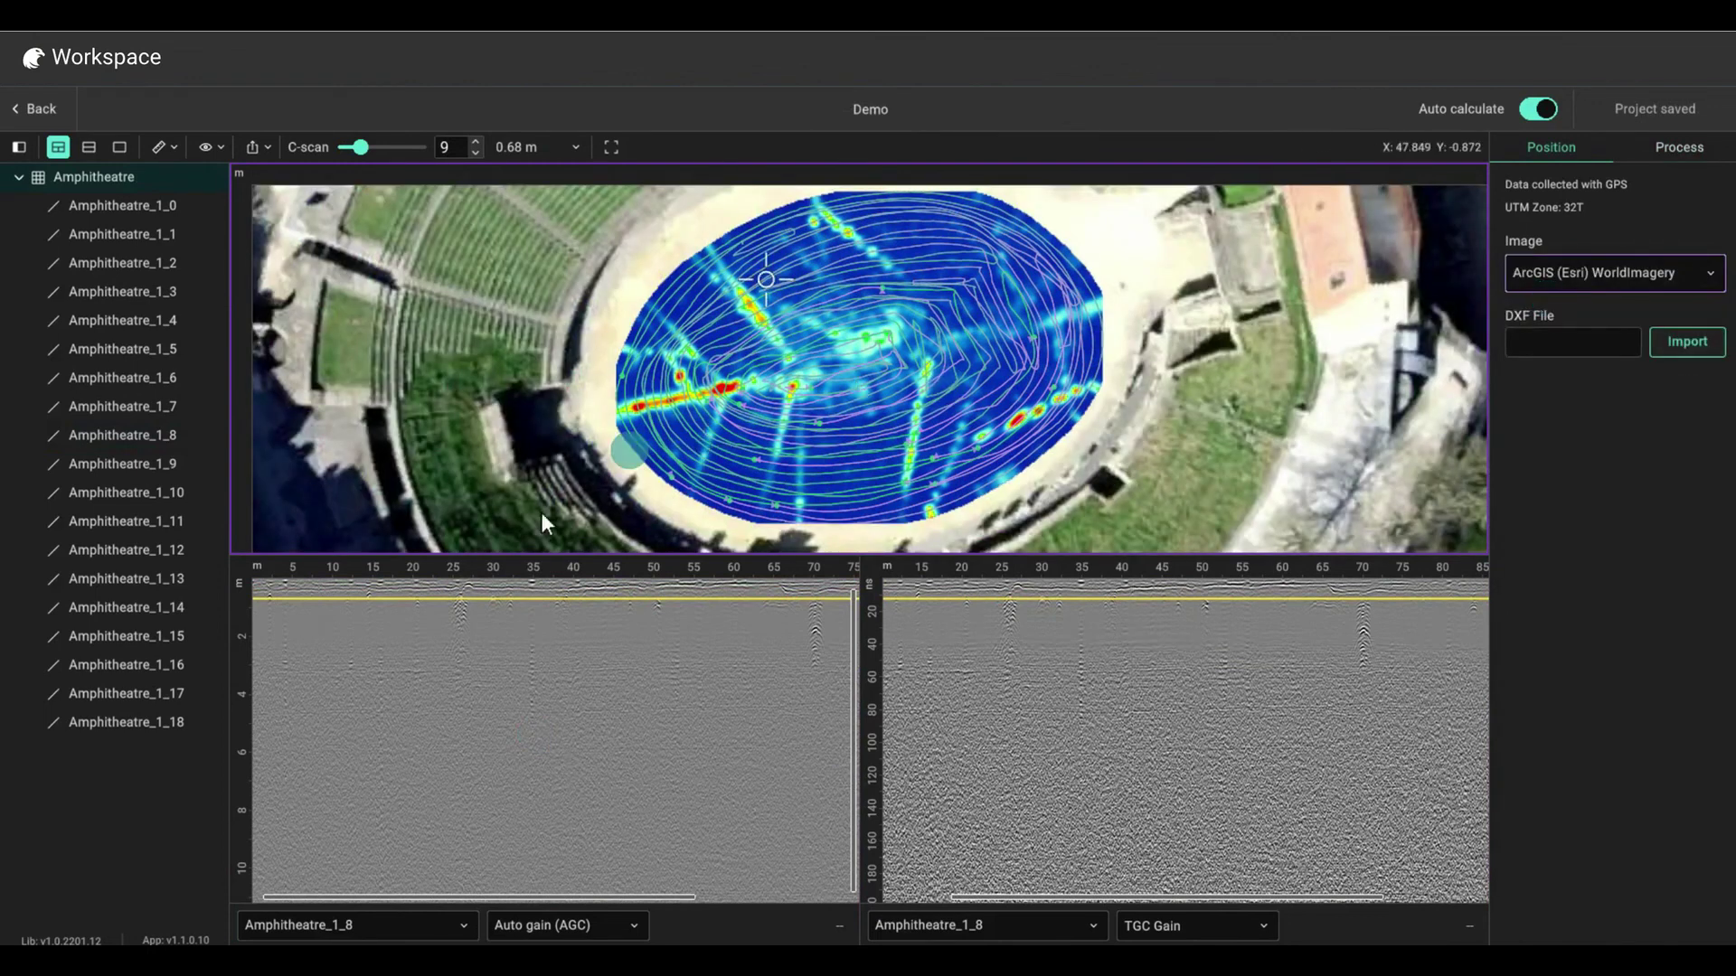
left_click(359, 373)
- Show the map alone without survey lines at depth slice 11 (0.85 m), and open export options
left_click(124, 149)
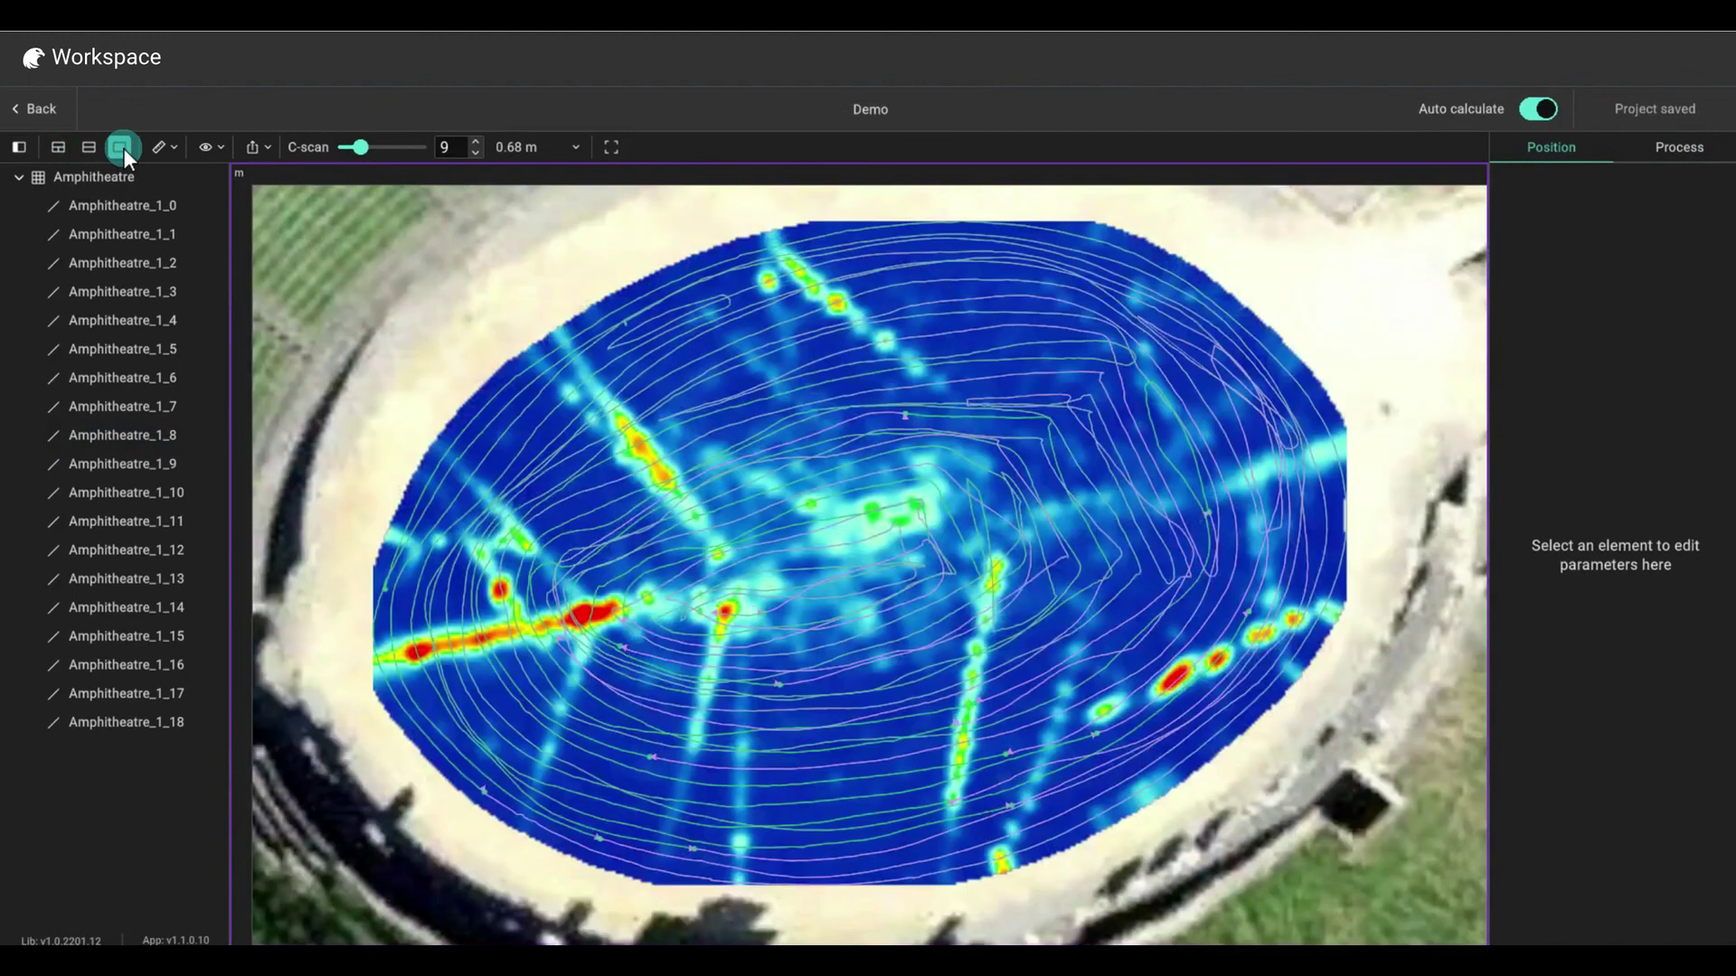
left_click(218, 145)
left_click(217, 178)
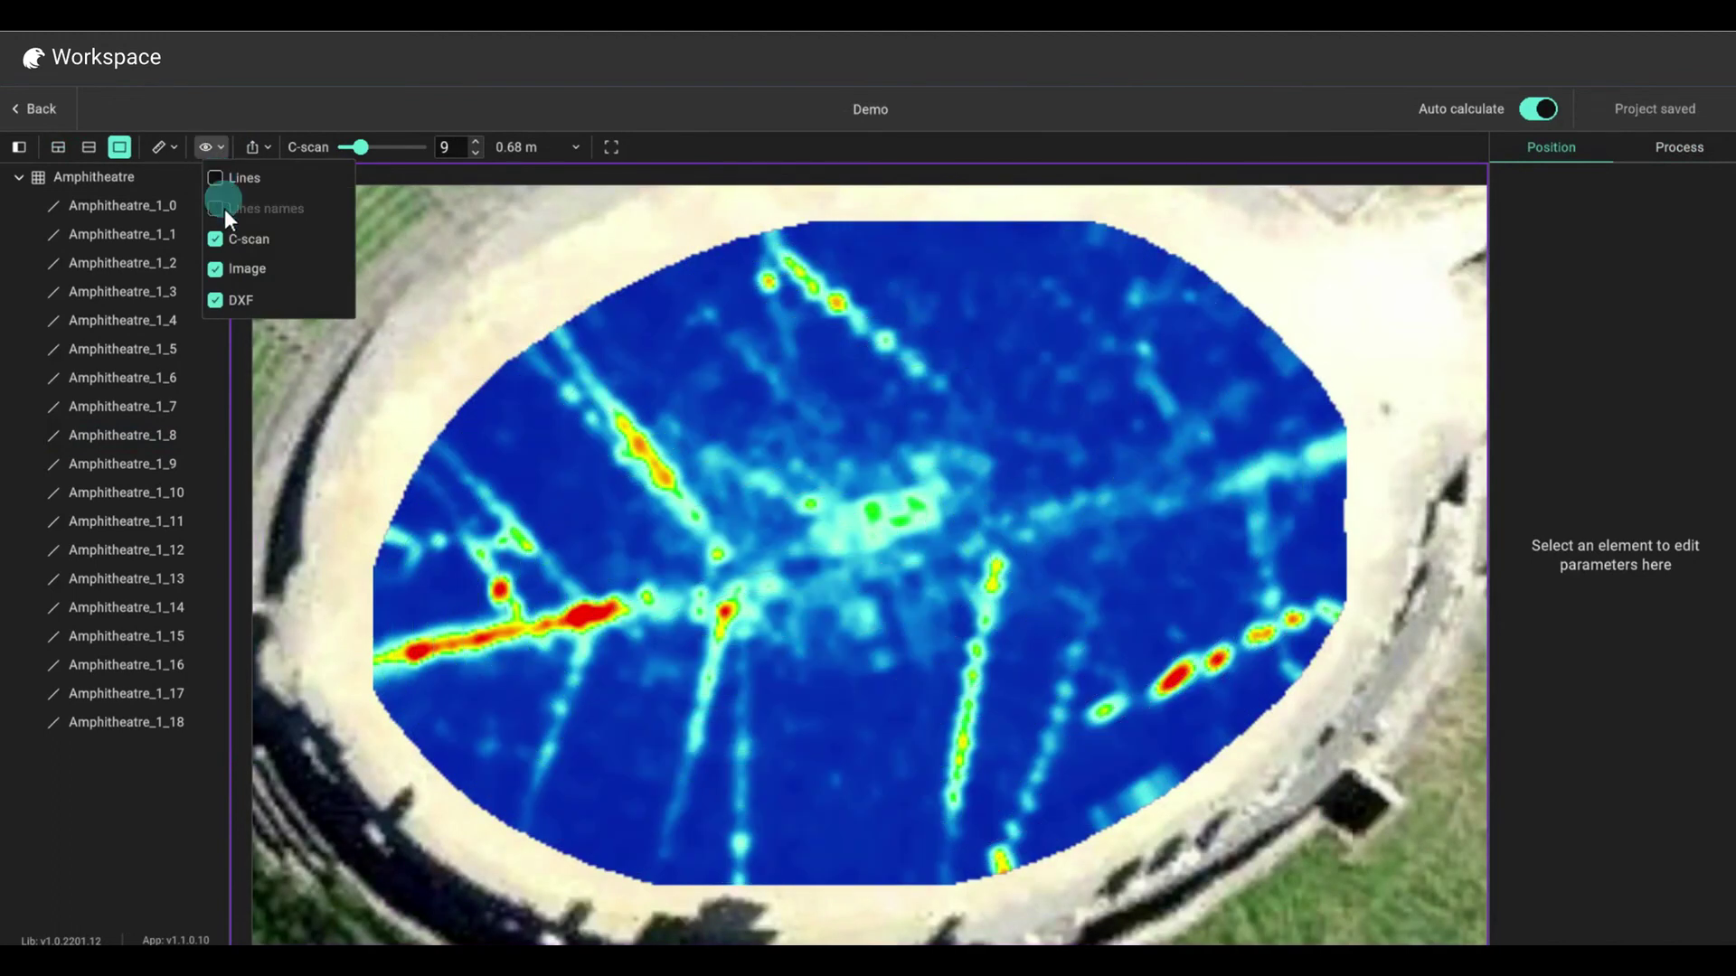
left_click(465, 122)
scroll(779, 590, "down", 3)
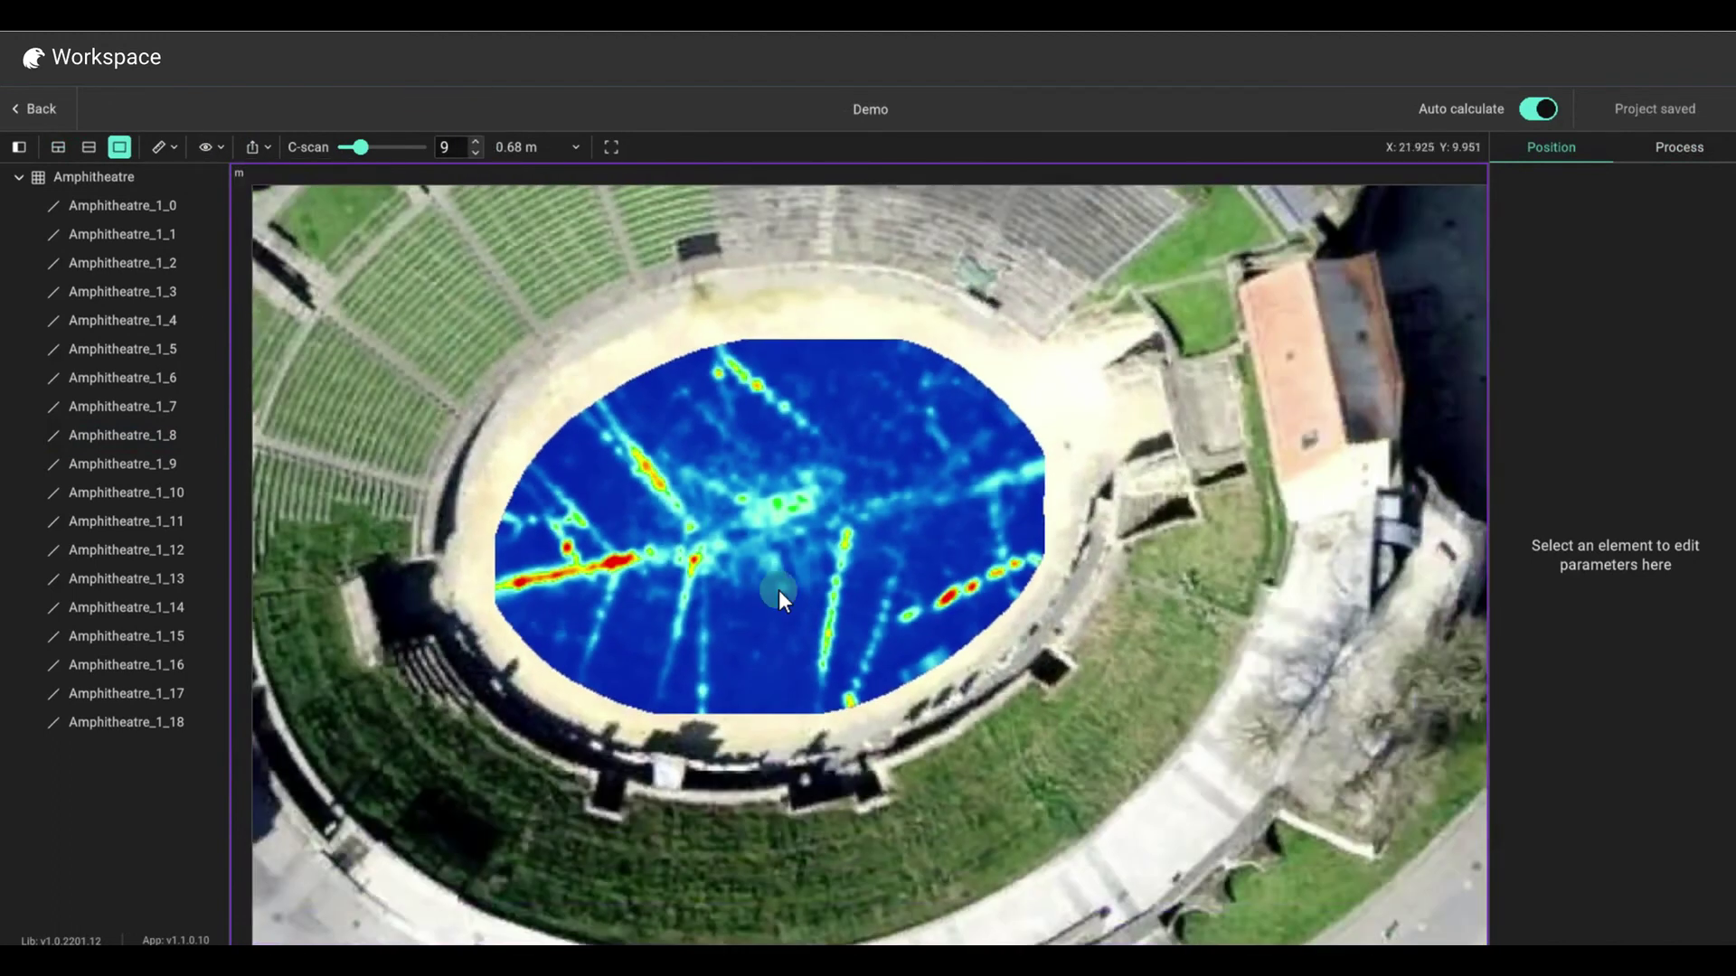
scroll(778, 590, "down", 3)
scroll(779, 589, "down", 2)
scroll(779, 590, "up", 3)
scroll(779, 587, "up", 2)
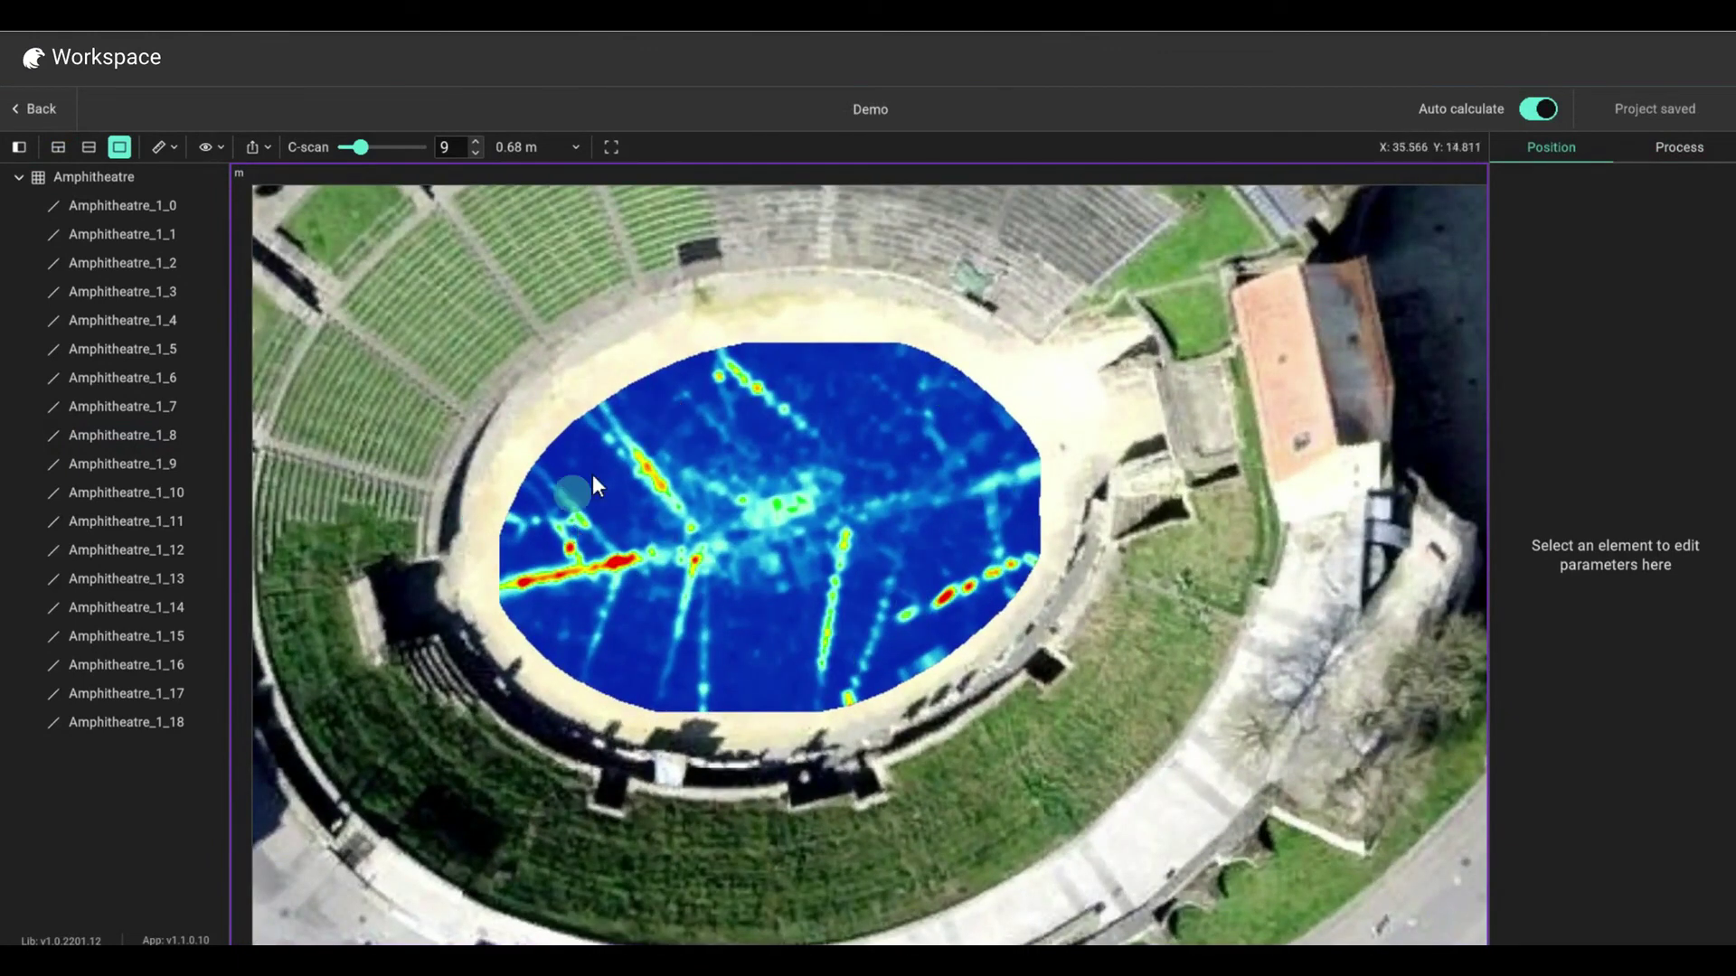
left_click(474, 141)
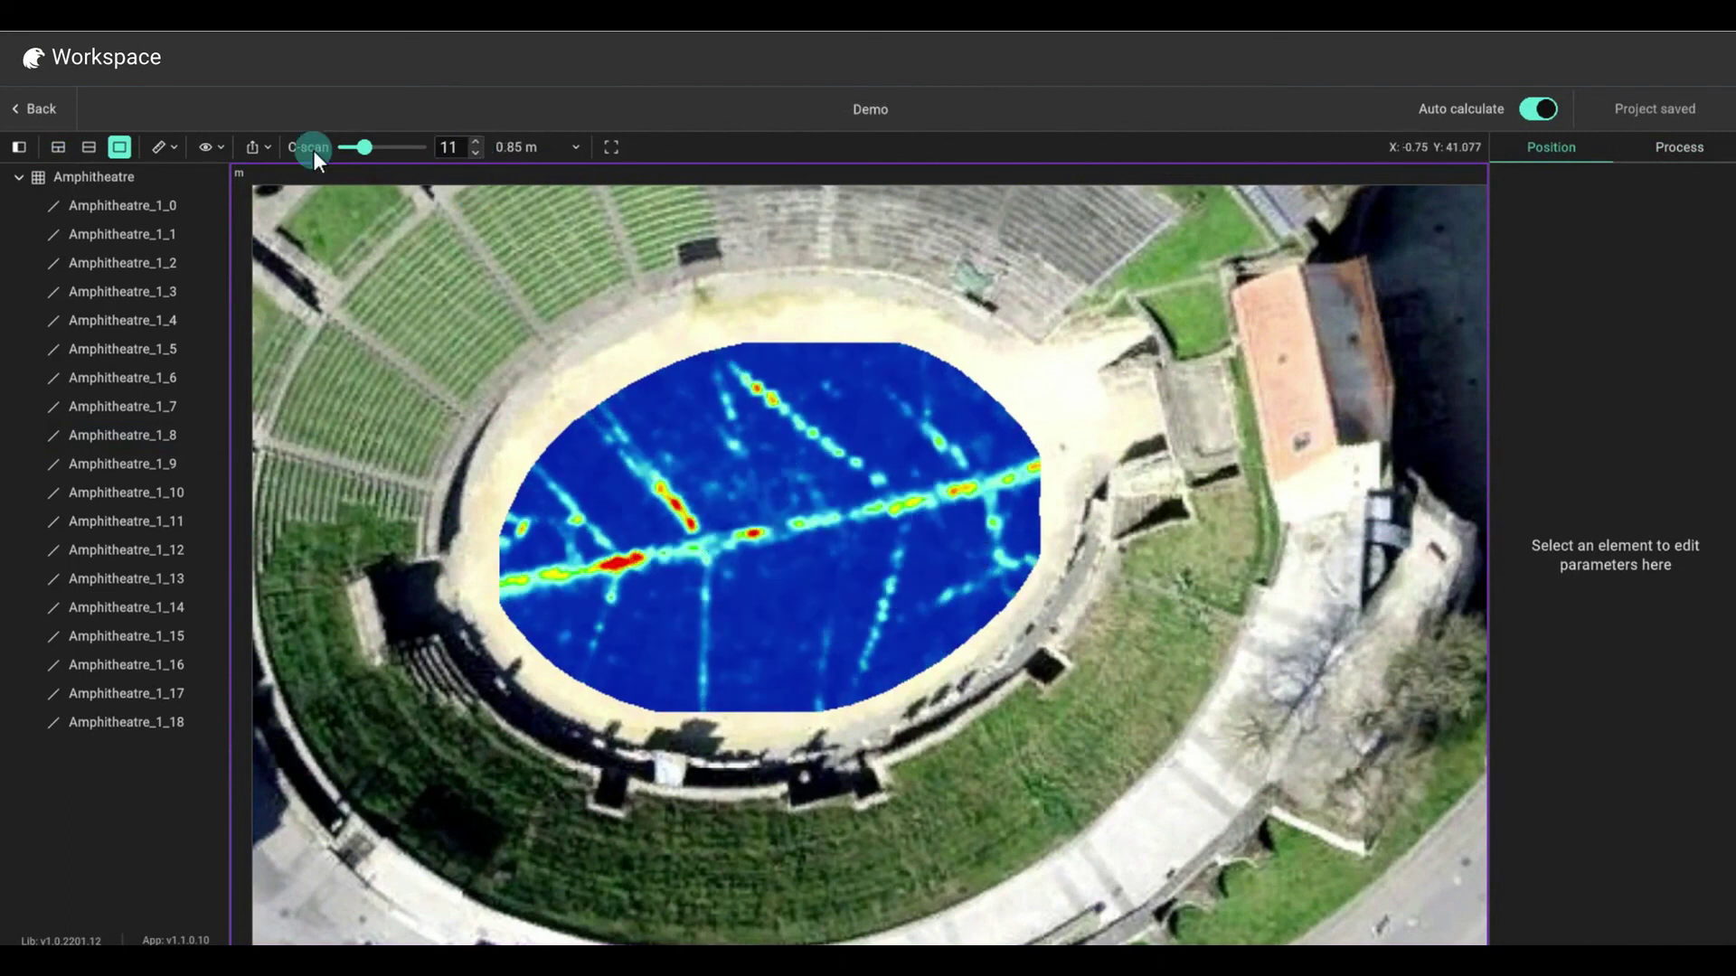
left_click(250, 147)
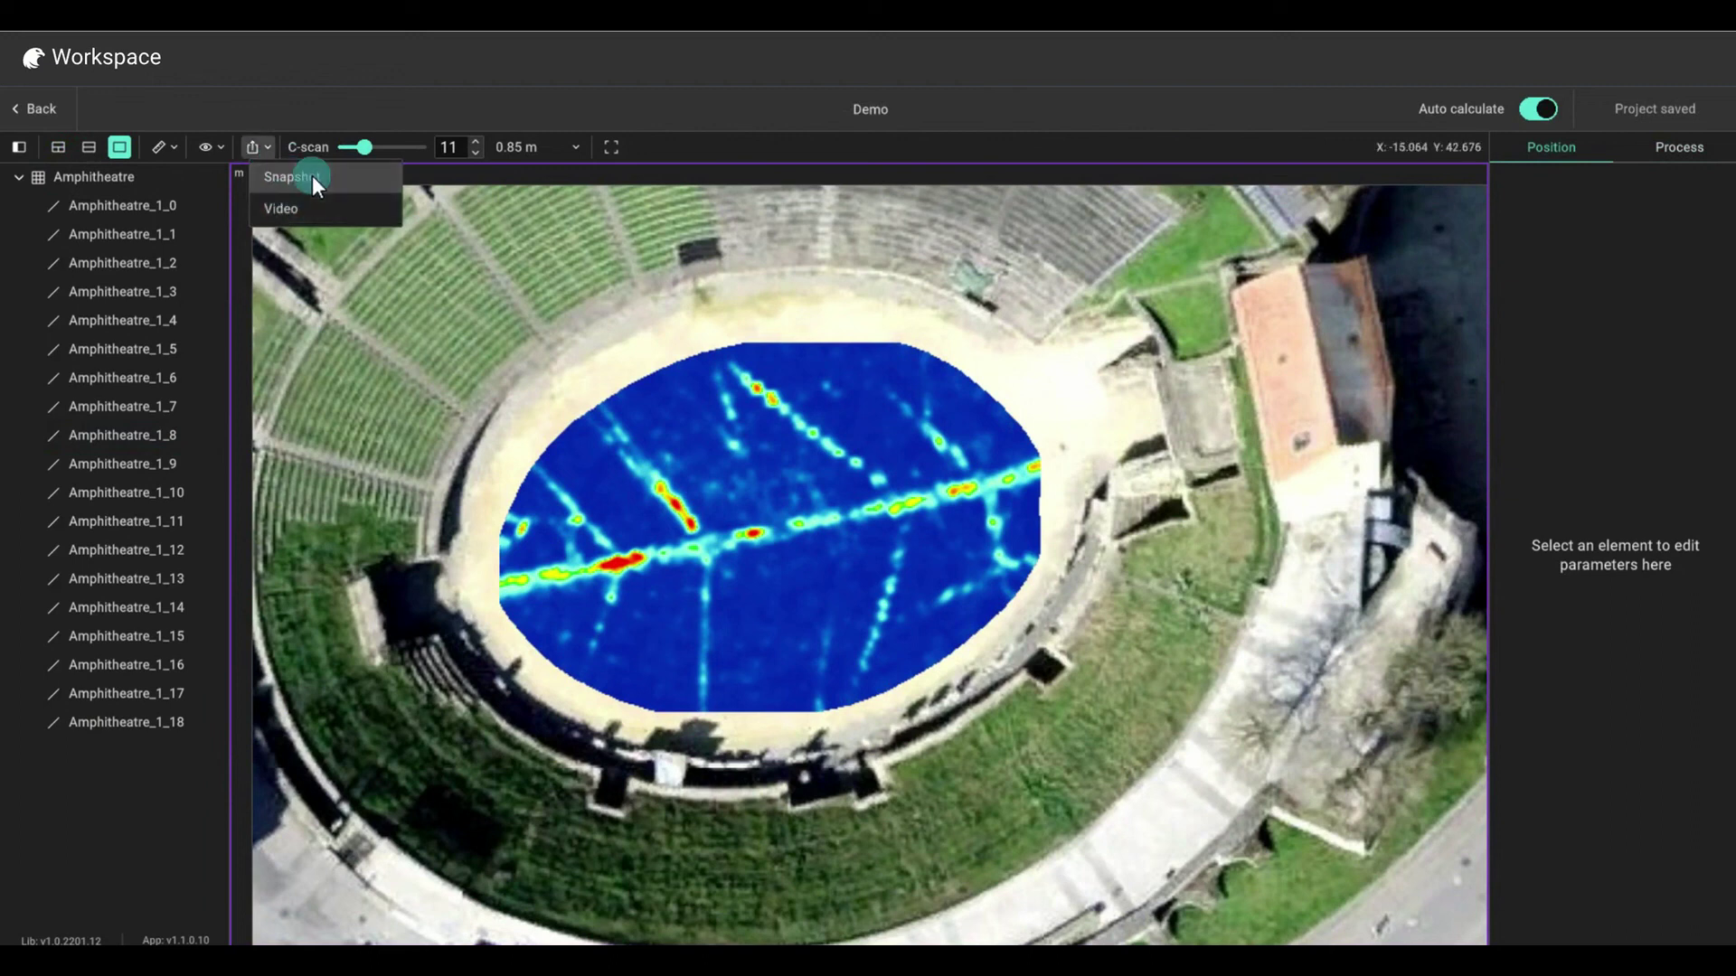